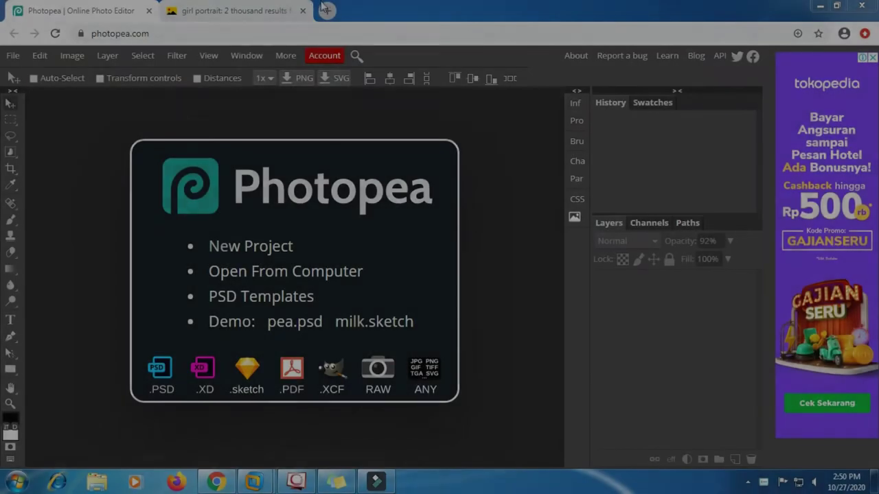
Step: Open the braided brunette portrait from the girl portrait results at 1400×1050 size
click(264, 12)
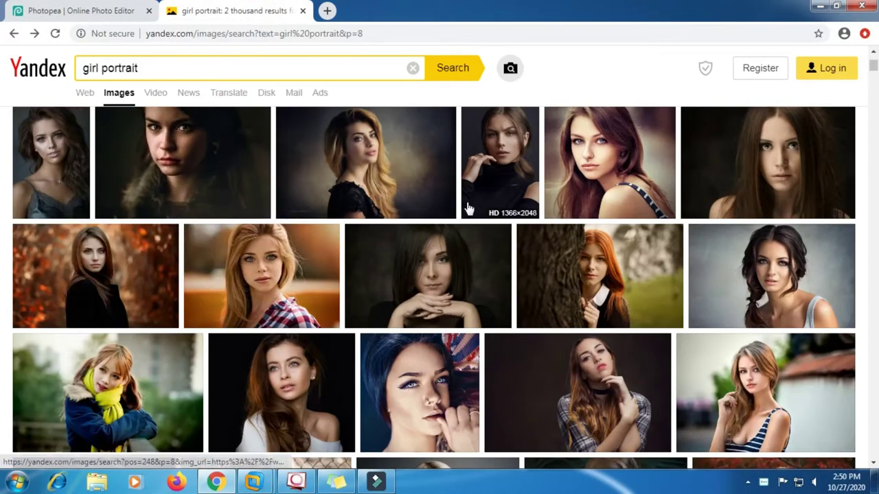
scroll(176, 206, down, 1)
scroll(172, 210, down, 2)
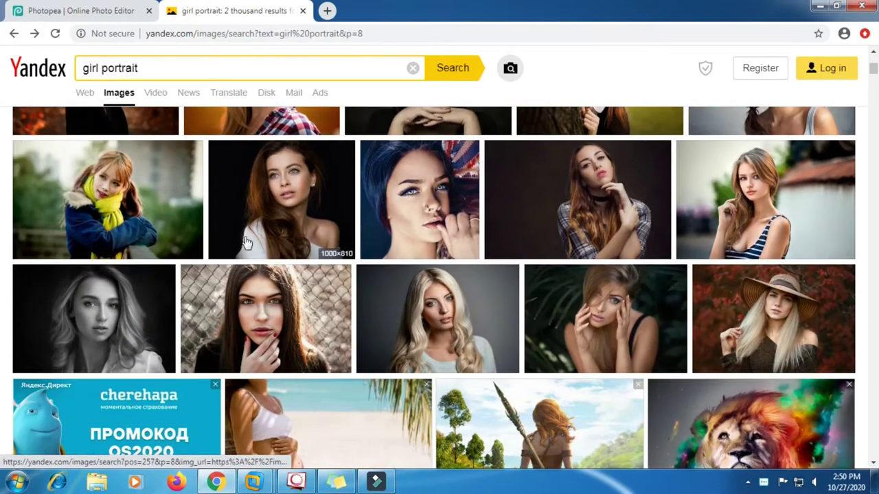
scroll(226, 240, up, 2)
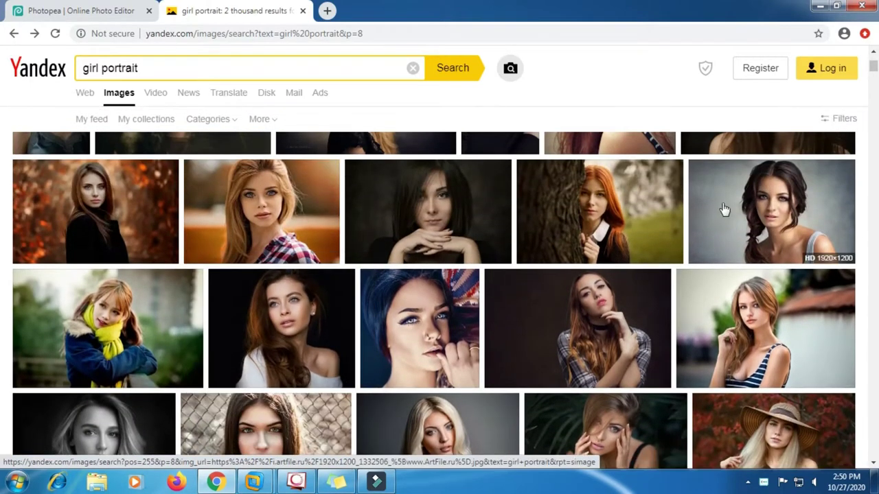
click(718, 207)
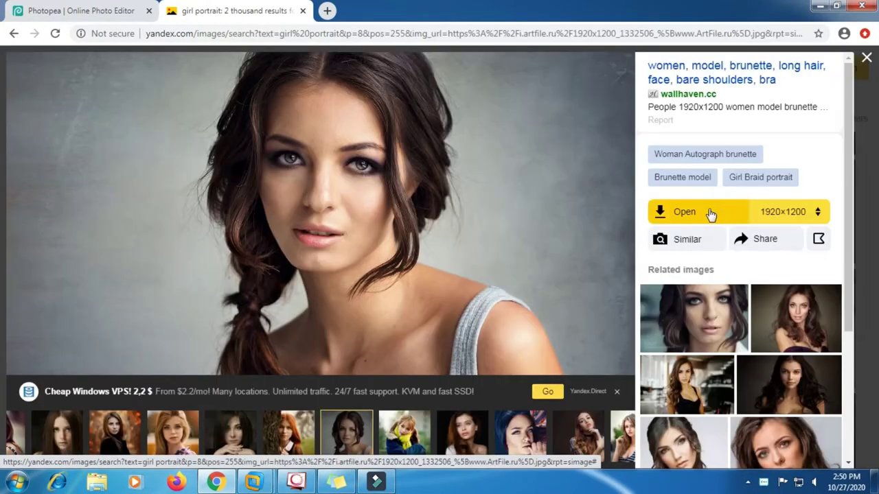
click(818, 213)
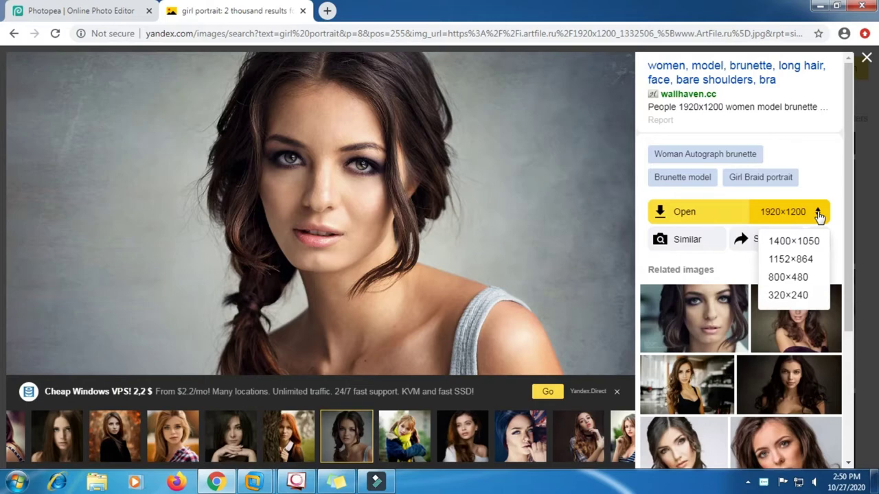
click(778, 242)
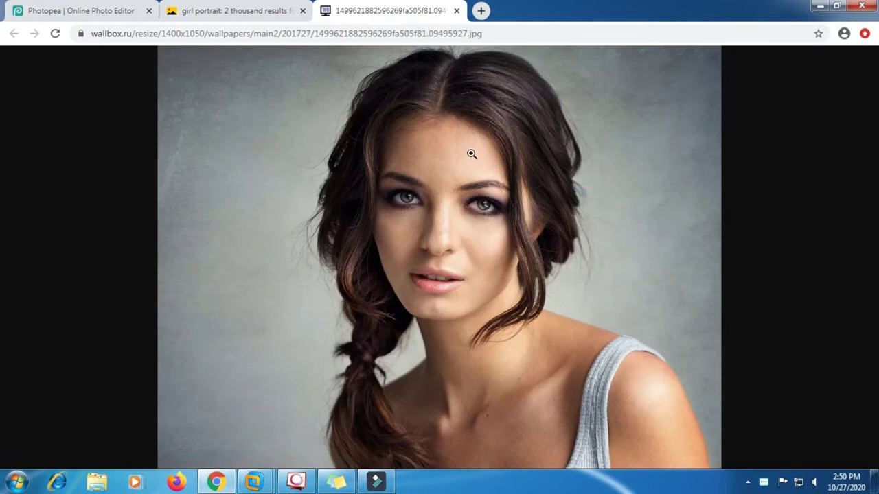
Step: Save the 1400×1050 portrait as a JPEG in Videos, then close the download bar and image tab
right_click(471, 154)
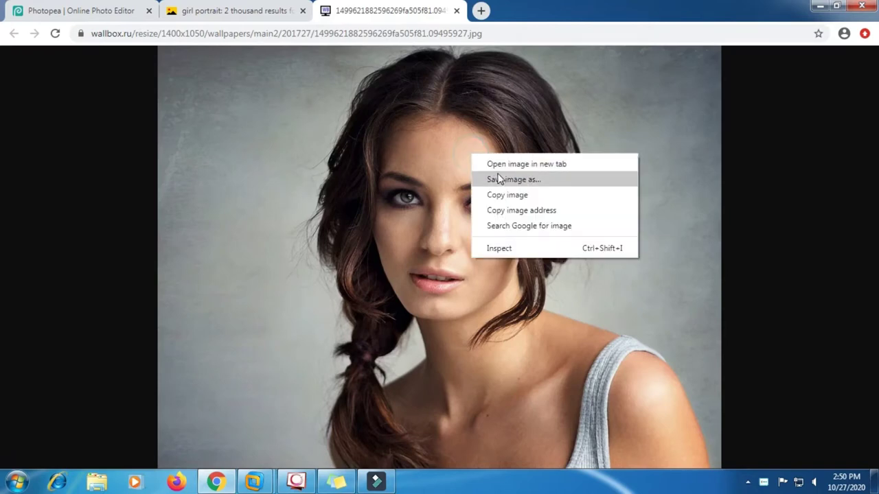
click(499, 179)
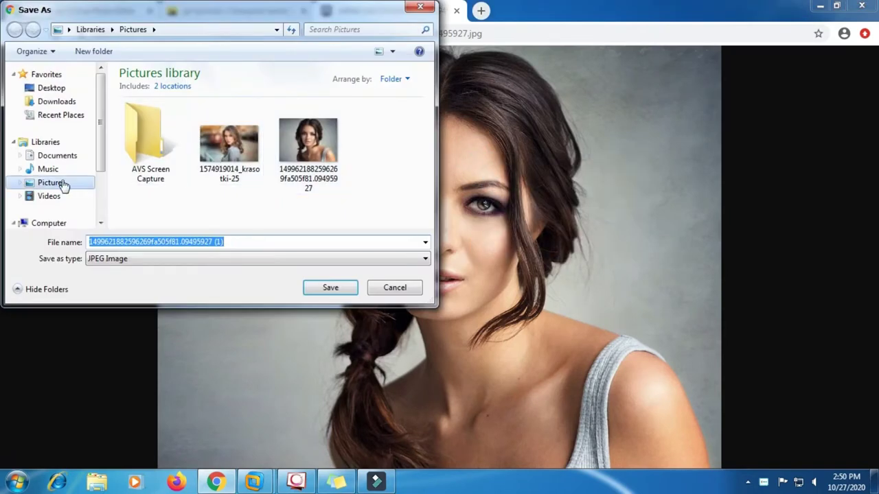
click(48, 196)
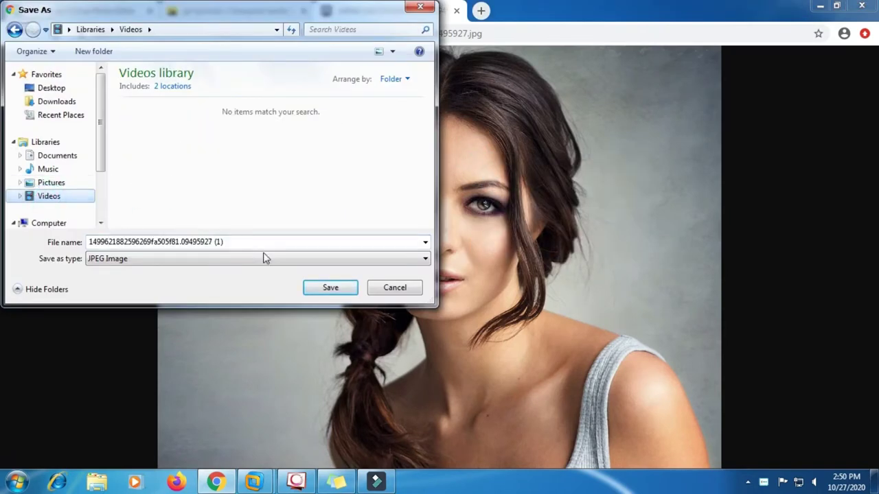
click(340, 288)
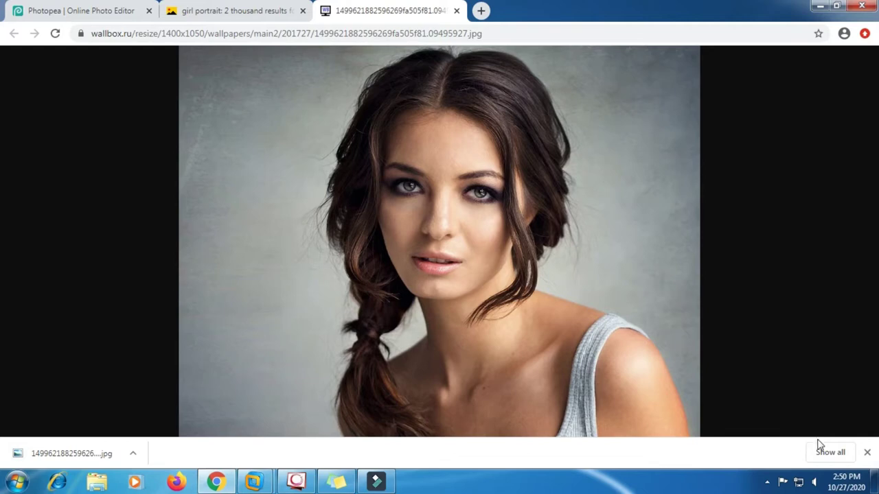
click(867, 454)
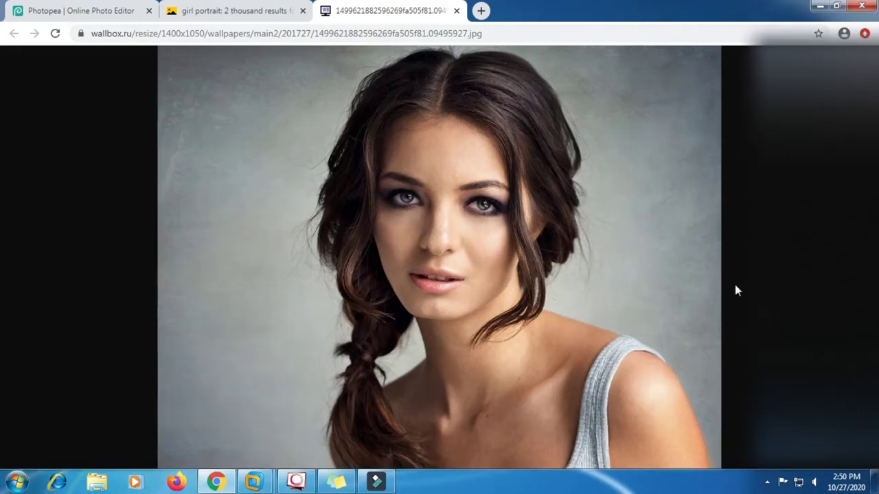
click(457, 11)
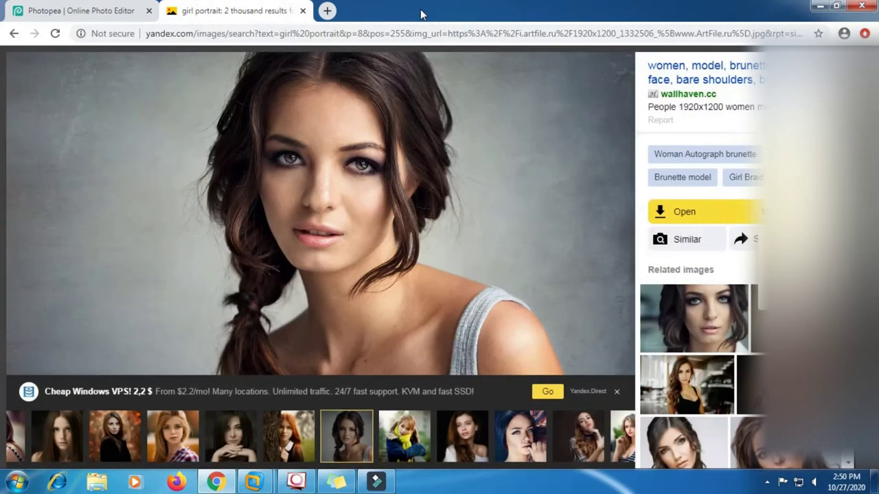
Step: Open the downloaded portrait JPG from the Videos library in Photopea
click(303, 11)
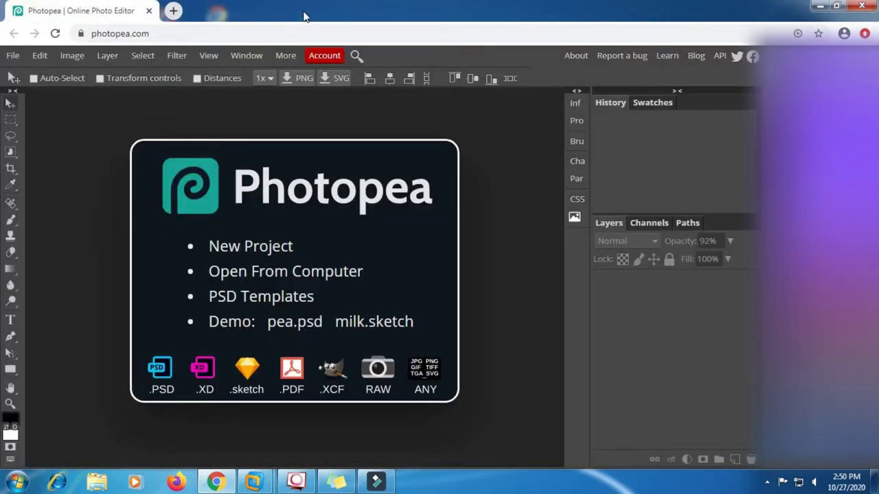
click(240, 273)
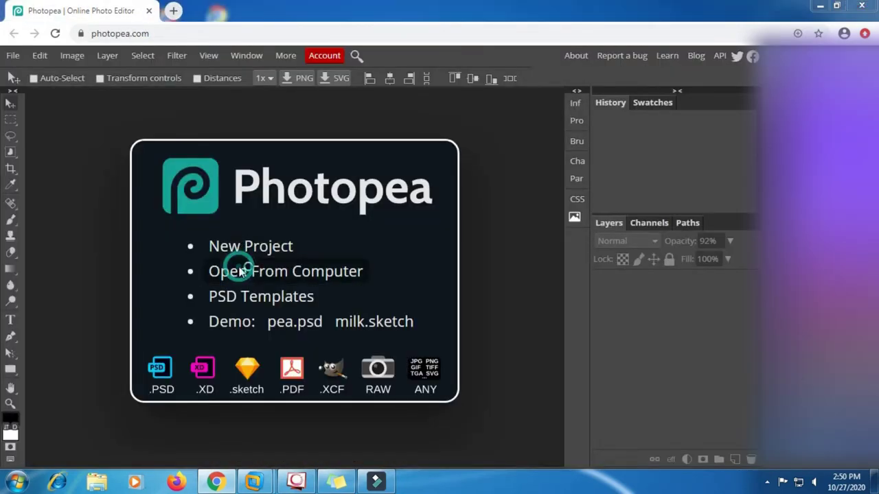
click(49, 196)
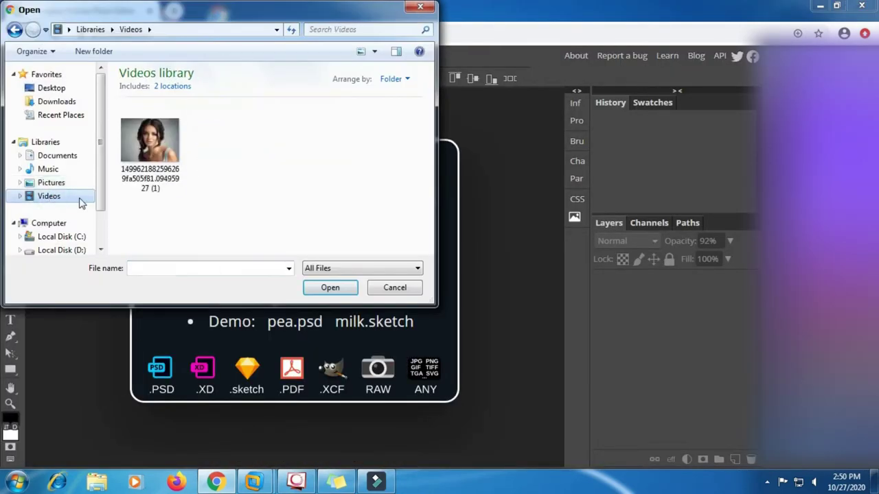
click(157, 140)
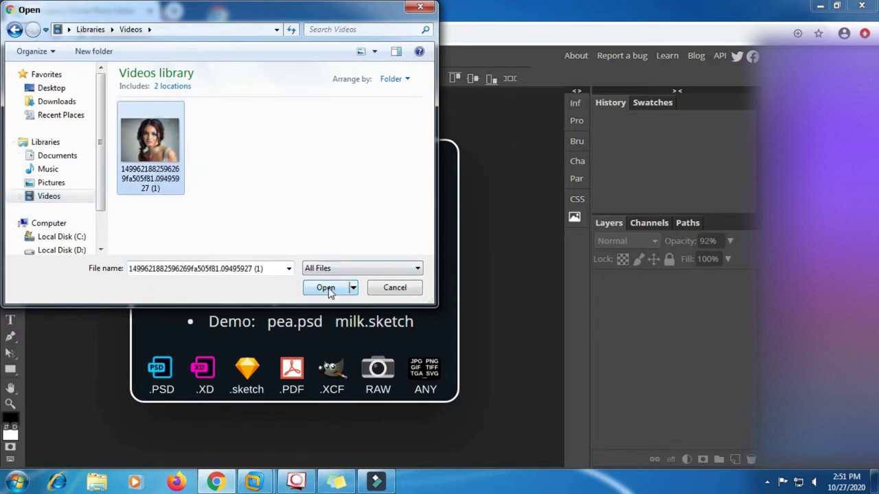
click(328, 289)
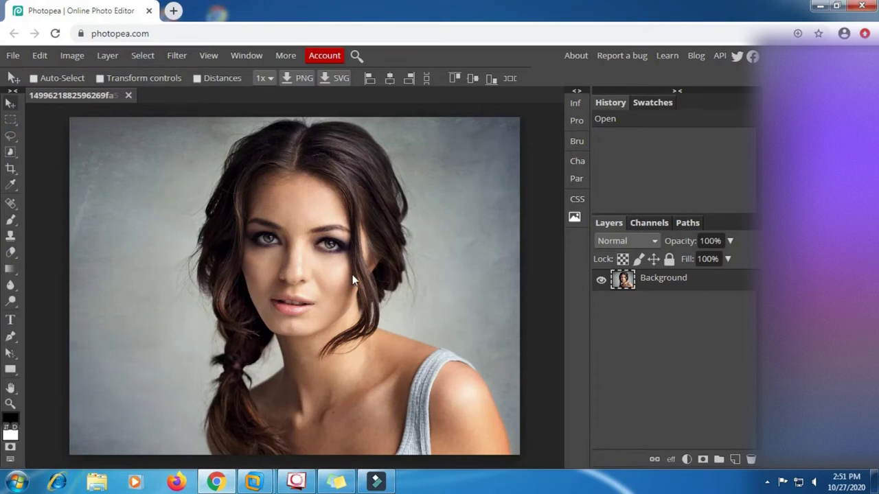
Step: Duplicate the Background layer as Background copy and keep the copy selected
right_click(636, 276)
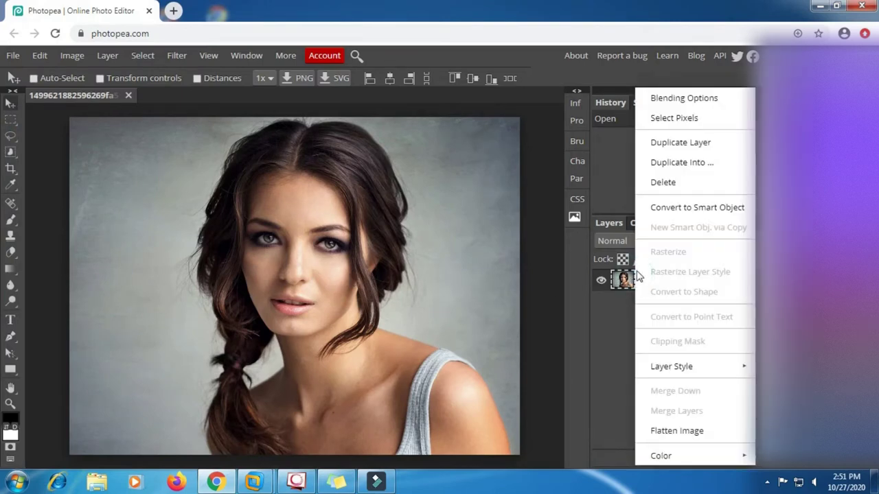
click(727, 146)
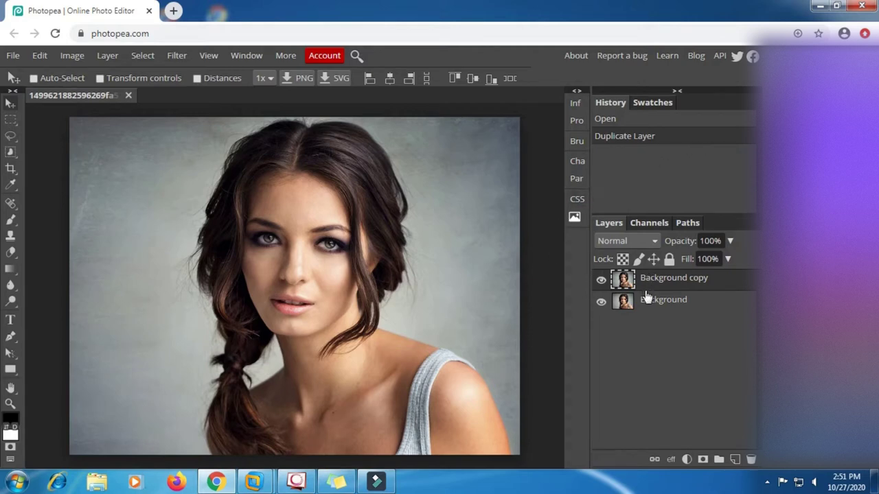
click(675, 301)
click(670, 277)
click(68, 55)
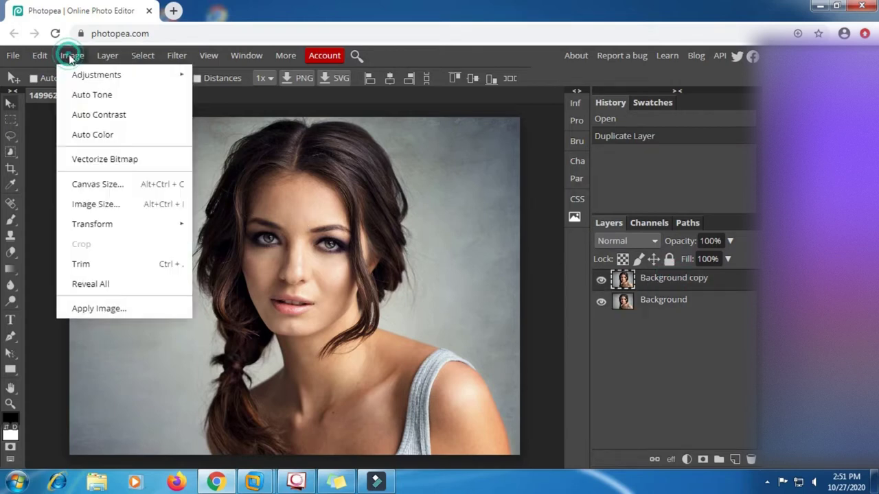
Step: Apply Auto Tone, Auto Contrast and Auto Color to Background copy
click(73, 93)
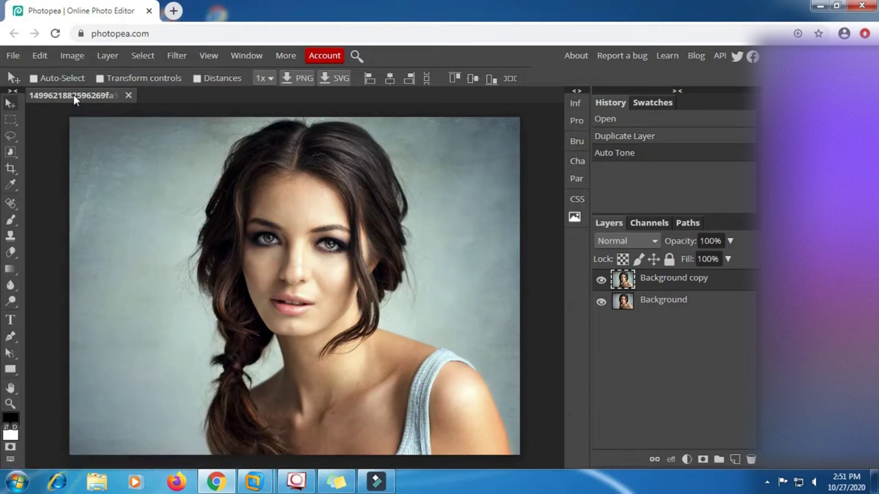
click(73, 57)
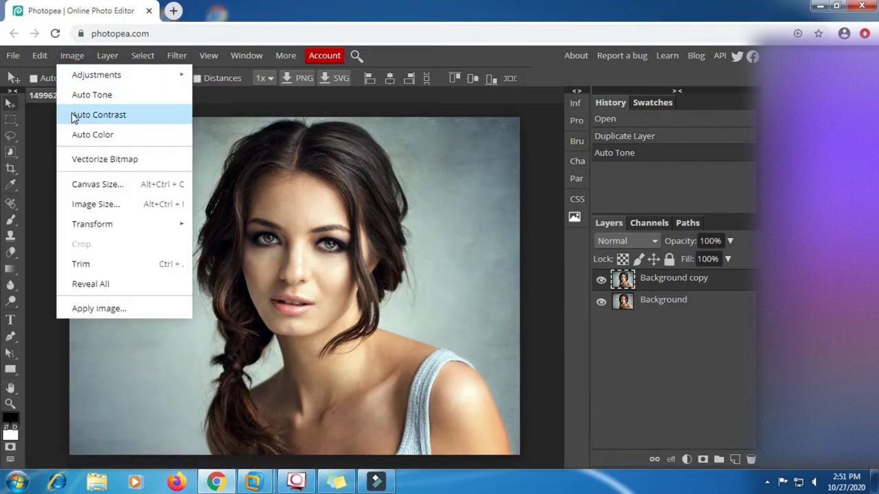
click(135, 117)
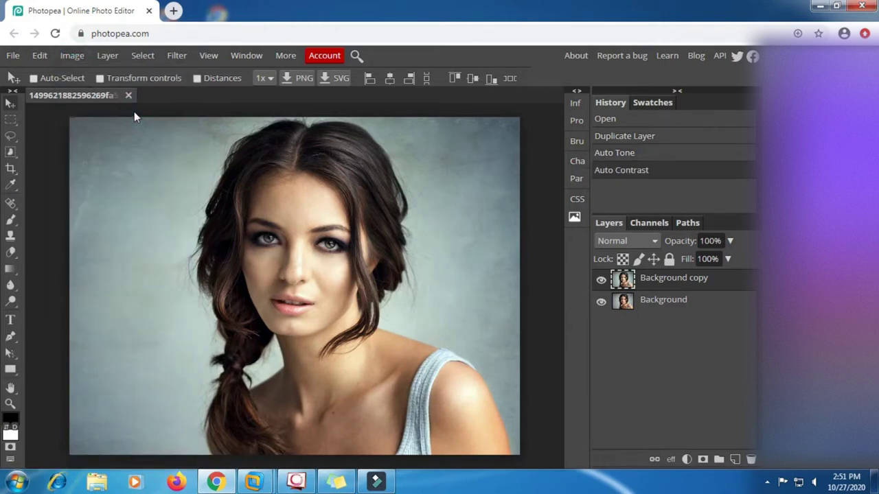
click(79, 58)
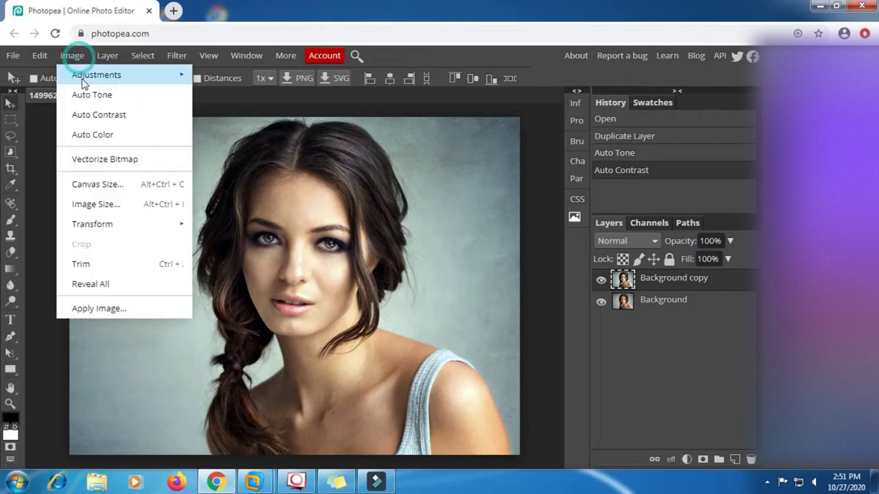
click(90, 136)
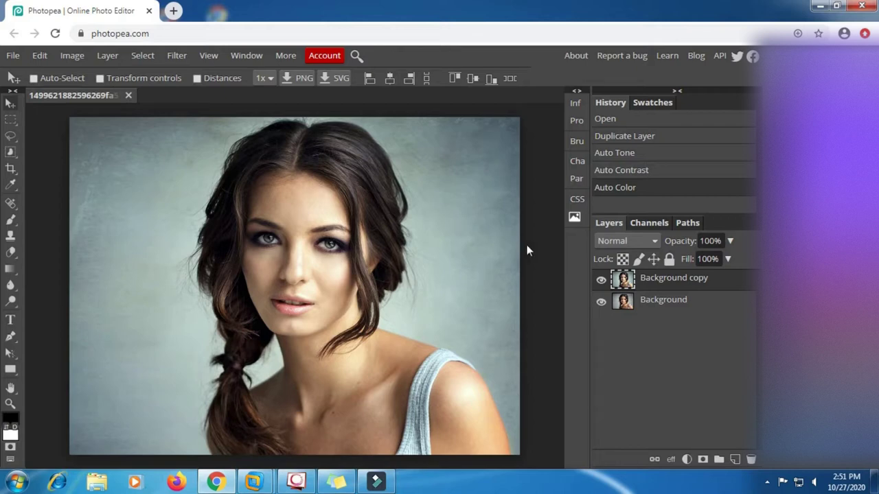
Step: Duplicate Background copy as Background copy 2
right_click(652, 283)
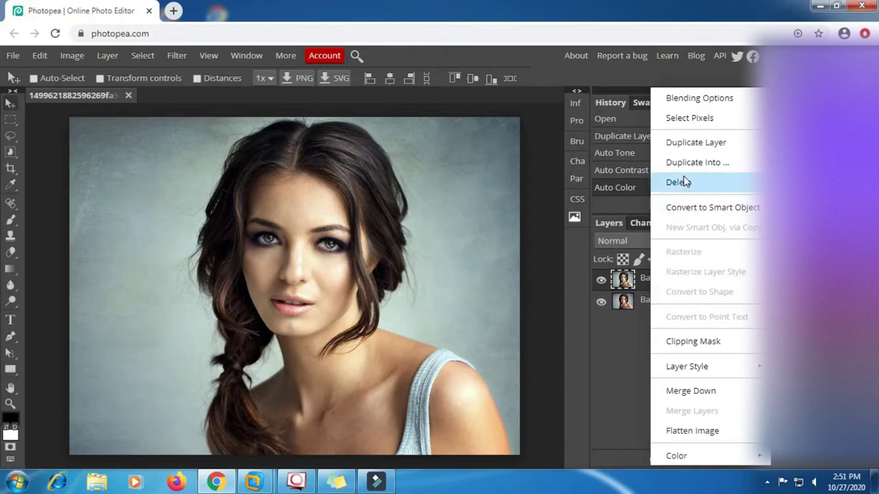
click(694, 145)
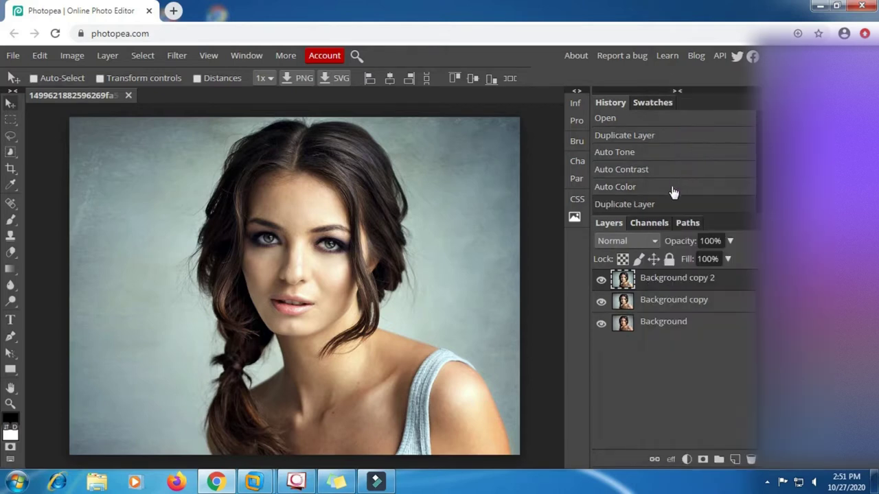
click(663, 282)
Step: Apply Find Edges to Background copy 2 and set its Hue/Saturation saturation to -100
click(180, 55)
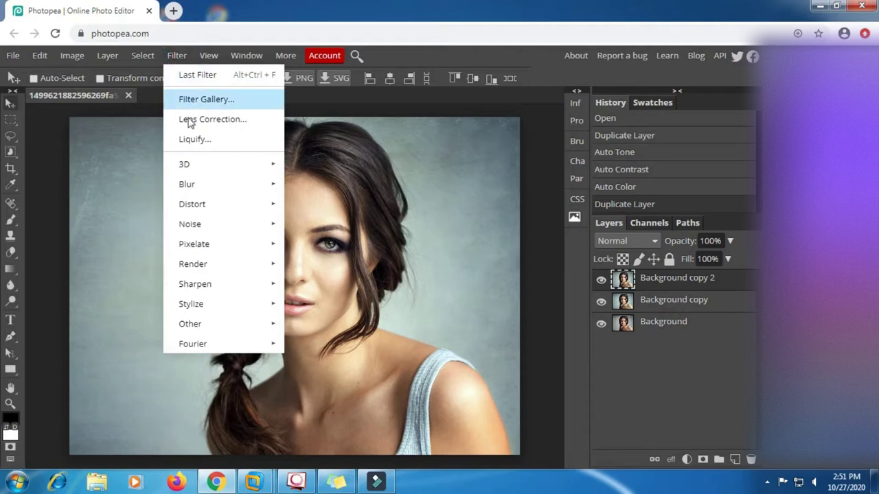
mouse_move(206, 303)
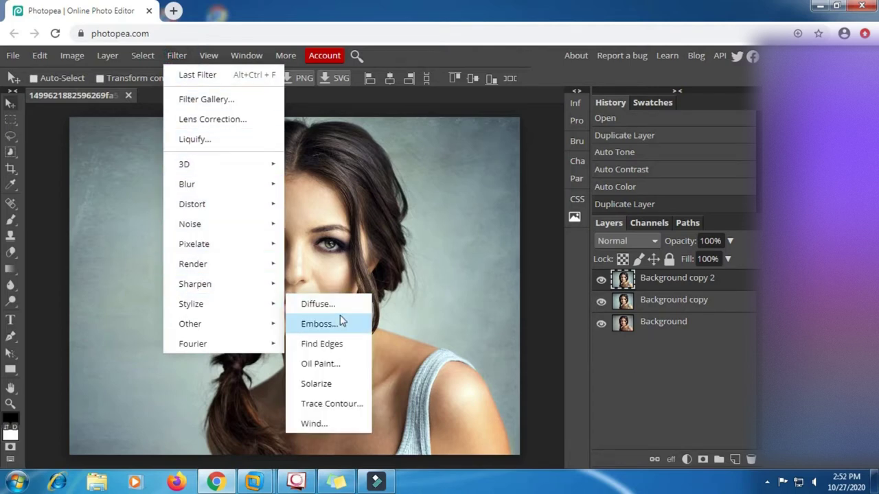
click(355, 348)
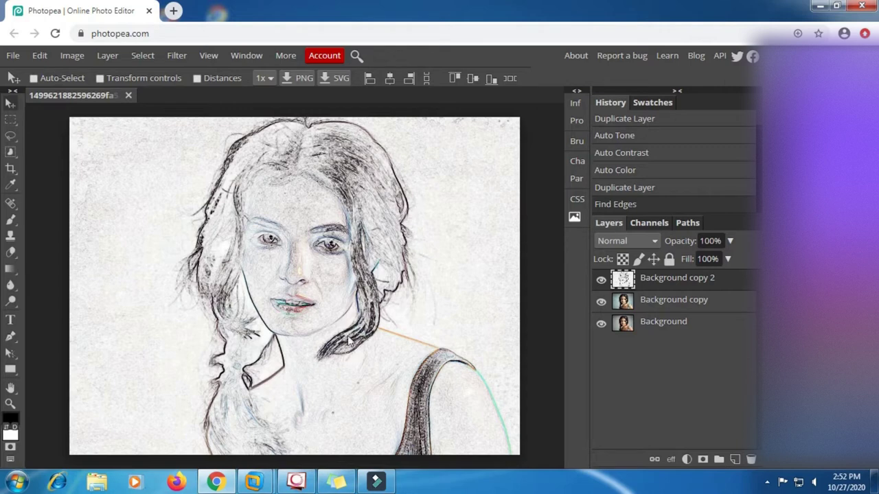
click(74, 57)
mouse_move(96, 75)
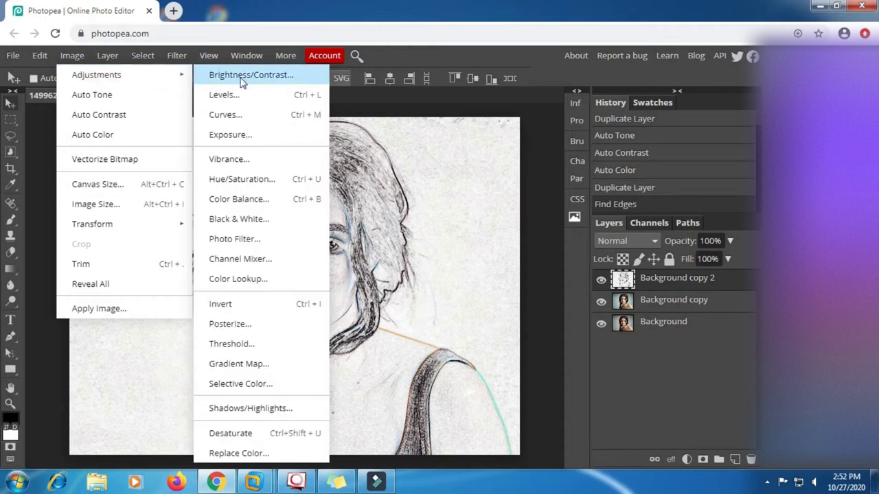
click(297, 180)
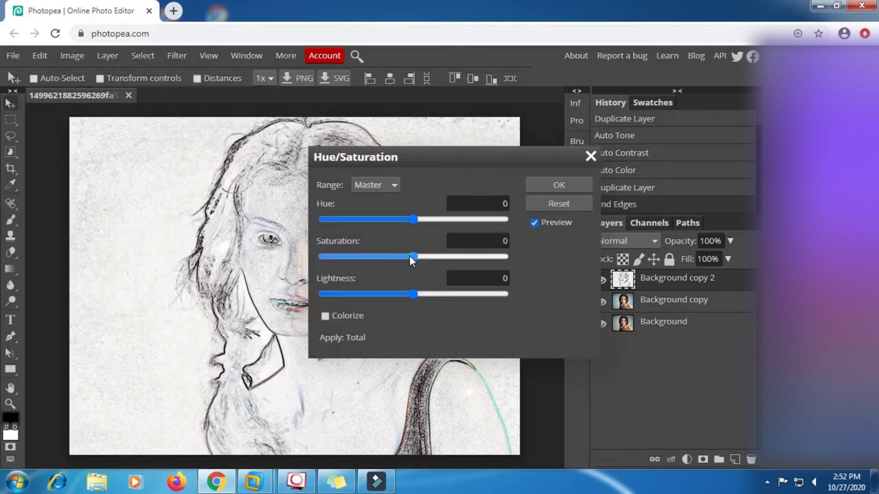
drag(411, 258, 317, 261)
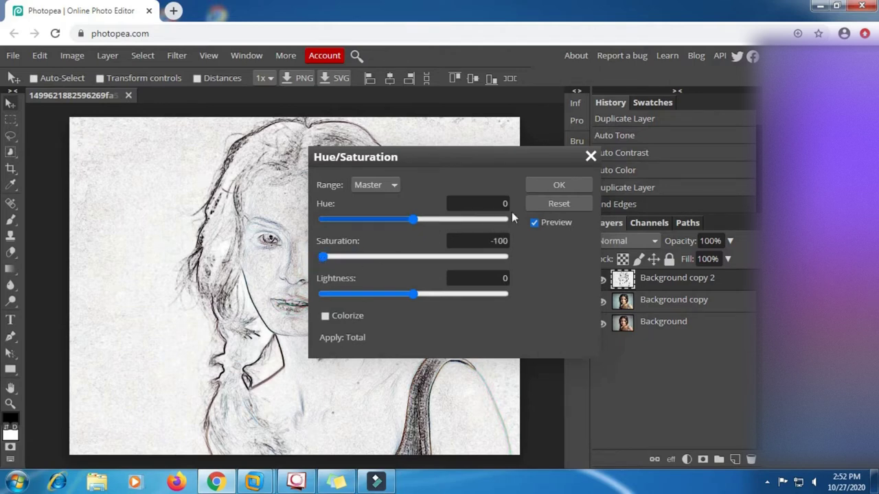
click(546, 186)
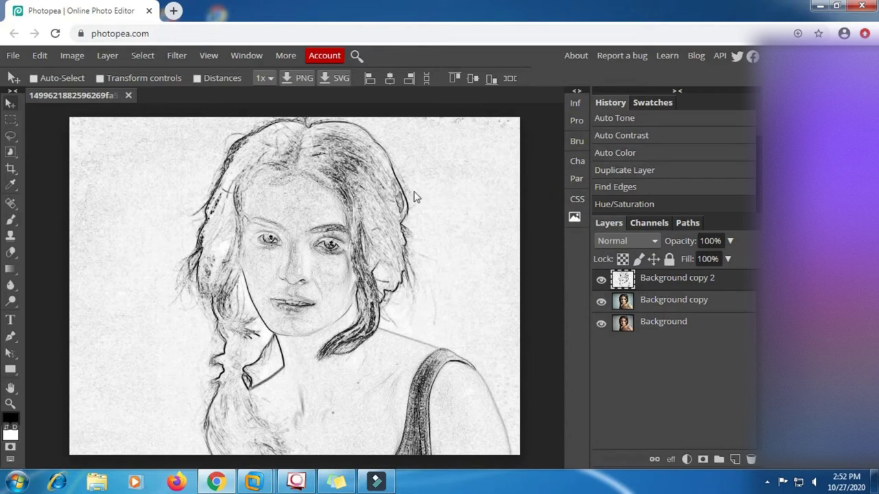
Step: Apply Brightness/Contrast to the sketch with brightness 27 and contrast 30
click(75, 56)
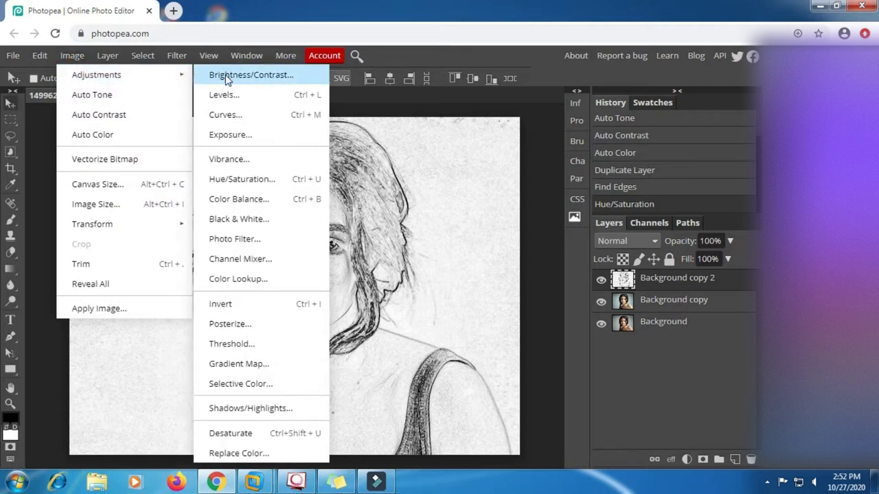
click(287, 77)
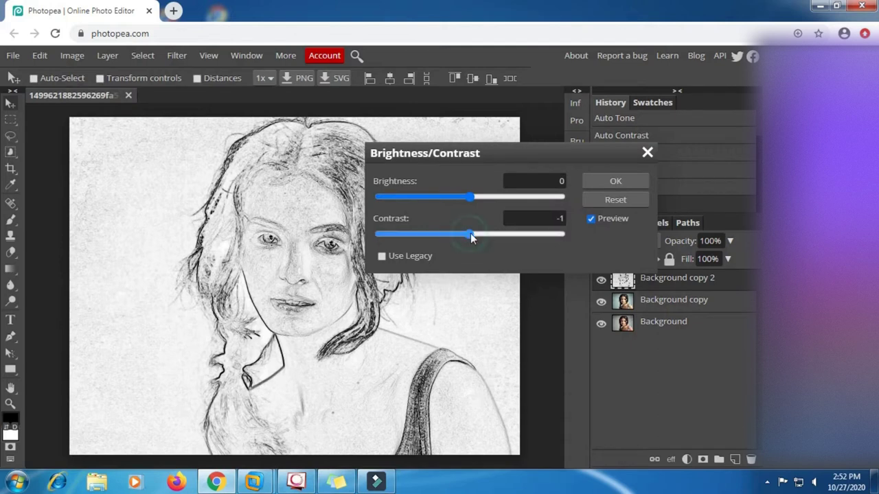
mouse_move(470, 234)
mouse_down()
mouse_move(581, 236)
mouse_move(495, 235)
mouse_up()
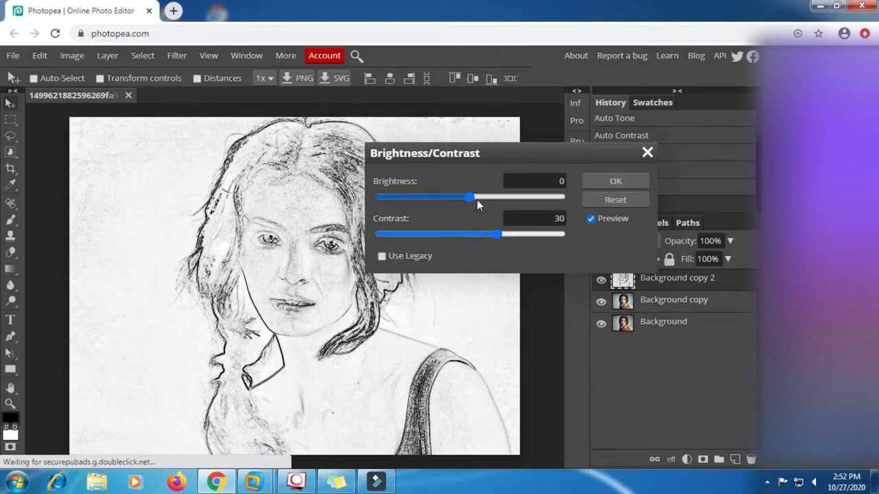
mouse_move(476, 199)
mouse_down()
mouse_move(493, 198)
mouse_move(451, 198)
mouse_move(486, 199)
mouse_up()
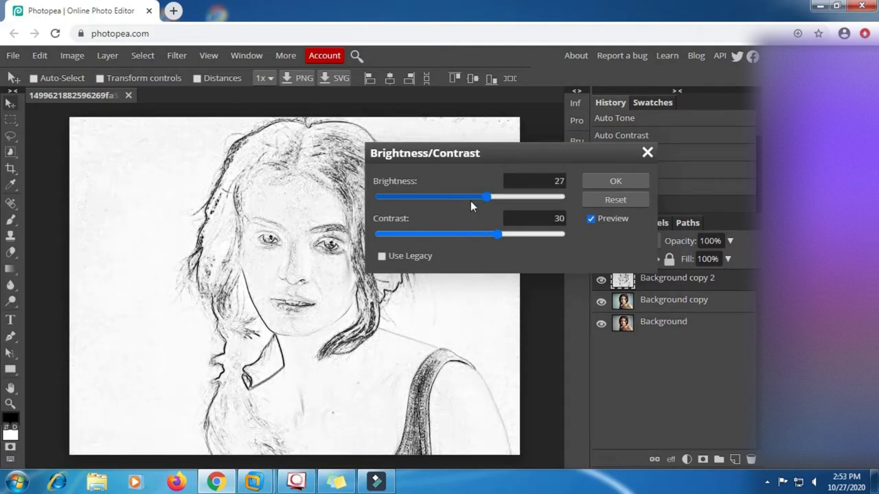
click(613, 183)
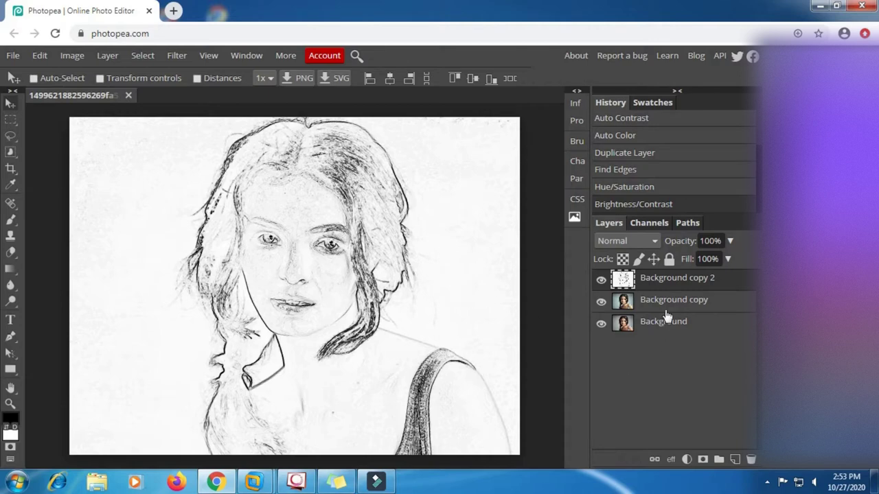
Step: Apply Oil Paint to Background copy 2 at 3.0 px radius and 2.0 px cleanliness
click(663, 283)
click(171, 61)
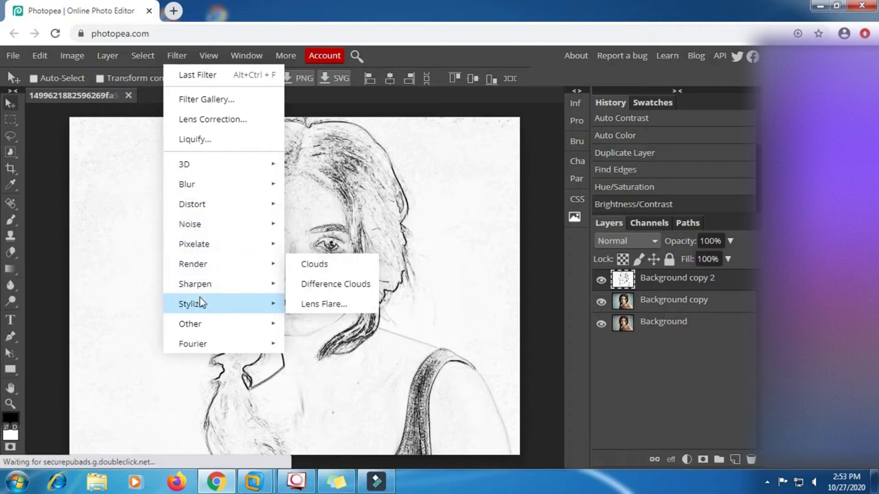
mouse_move(191, 303)
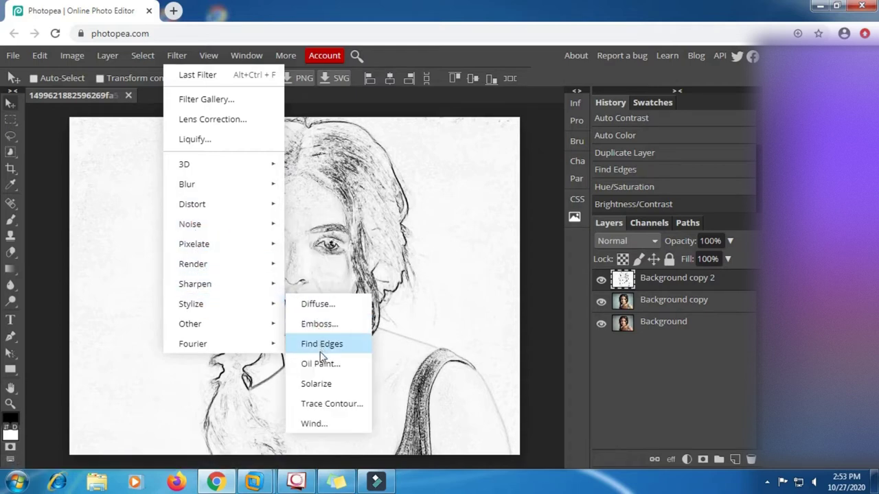
click(365, 369)
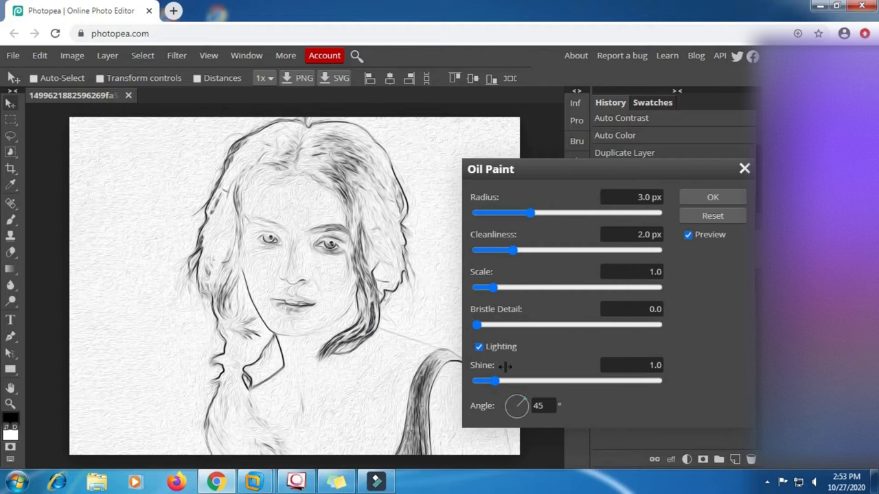
click(691, 197)
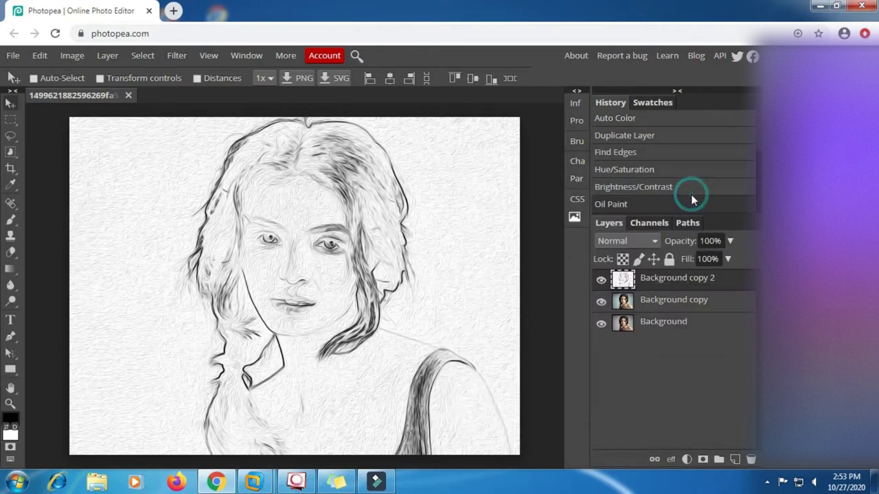
Step: Hide the sketch and apply Oil Paint to Background copy at 3.0 px radius, shine 0.4
click(602, 281)
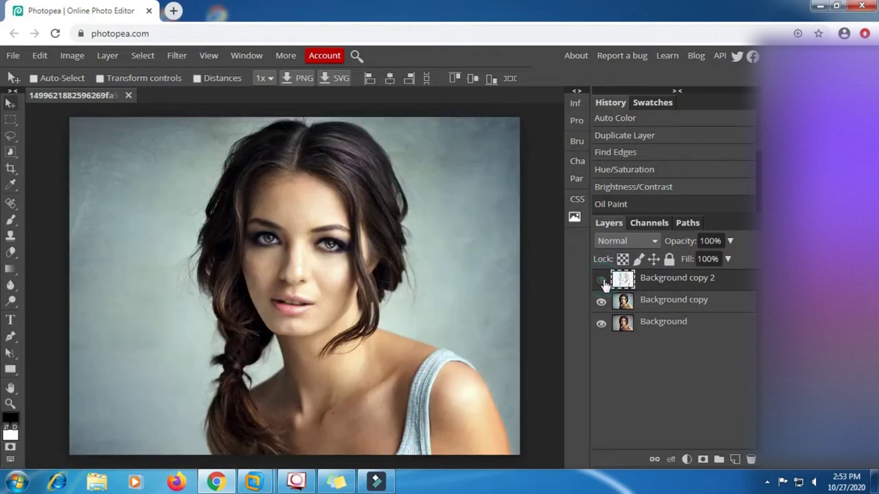
click(645, 302)
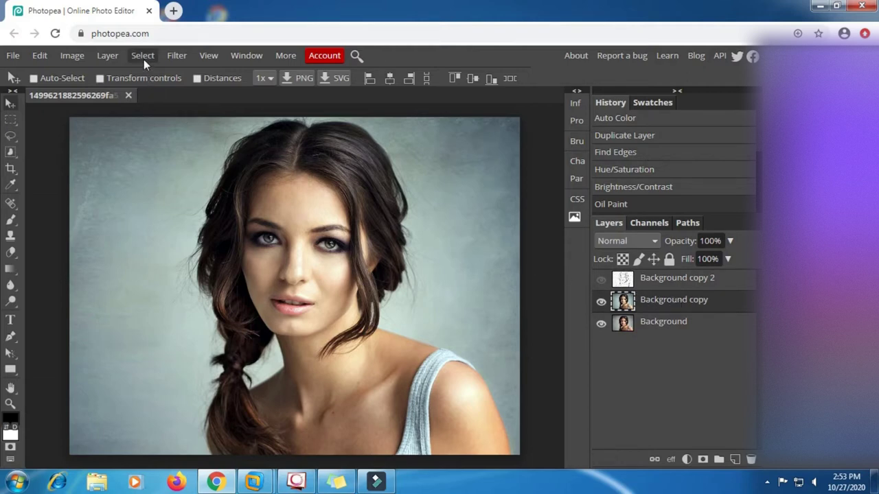
click(182, 55)
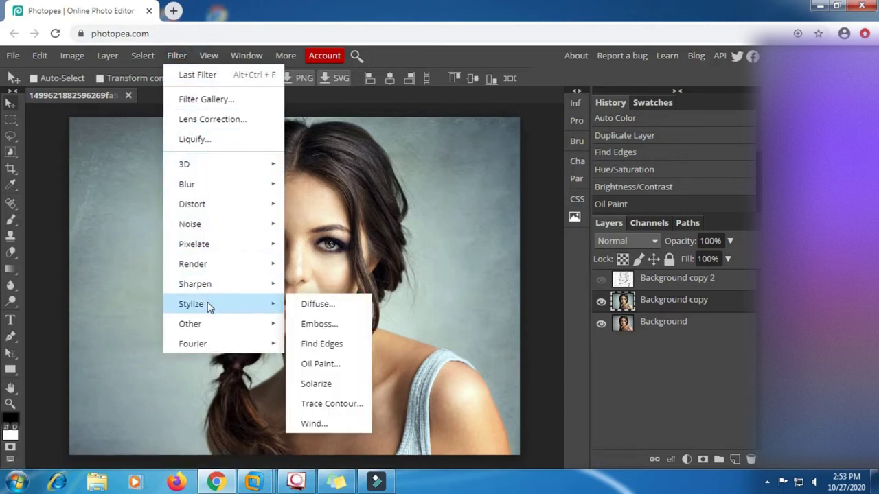
mouse_move(206, 303)
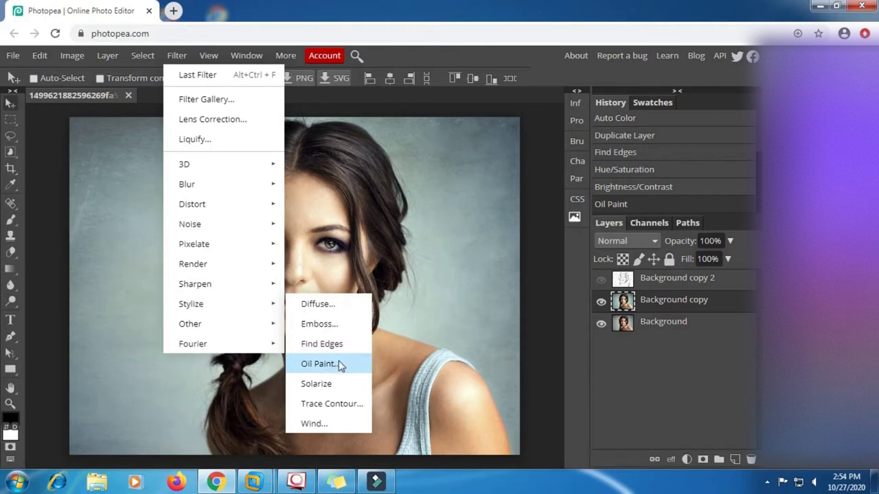
click(339, 365)
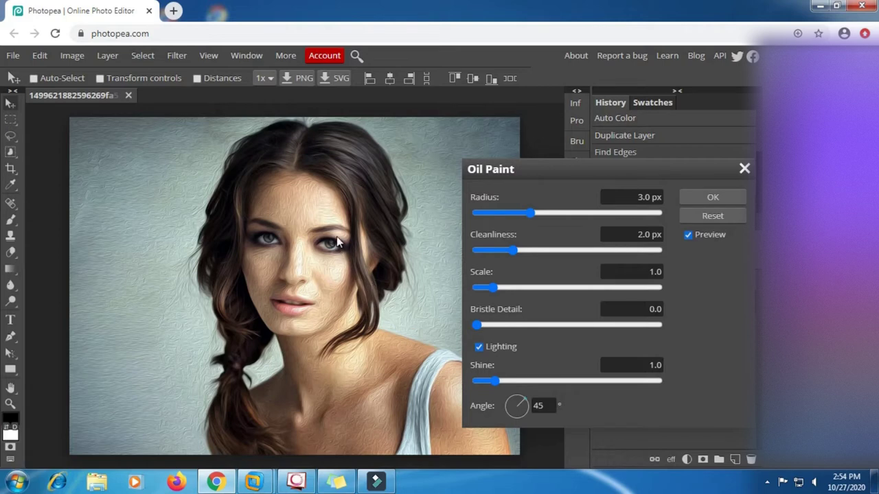
click(335, 192)
click(332, 172)
click(484, 383)
click(713, 197)
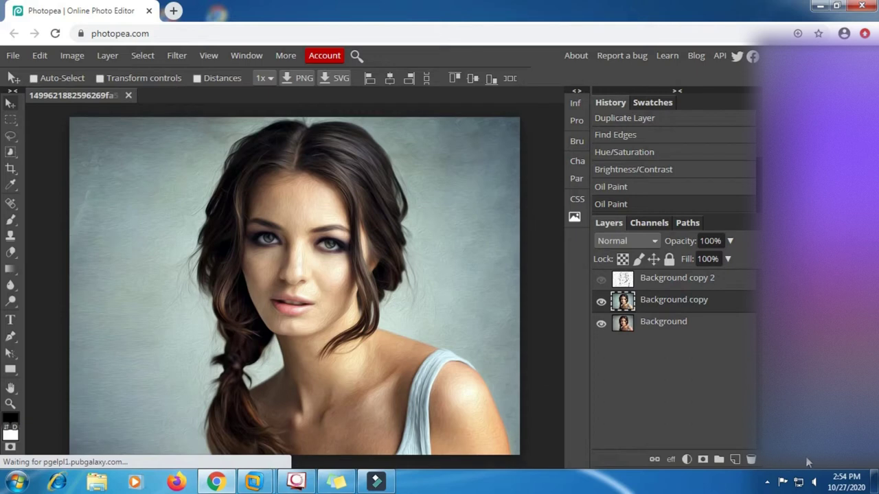
Step: Add a Color Fill layer, Layer 1, above Background copy
click(734, 460)
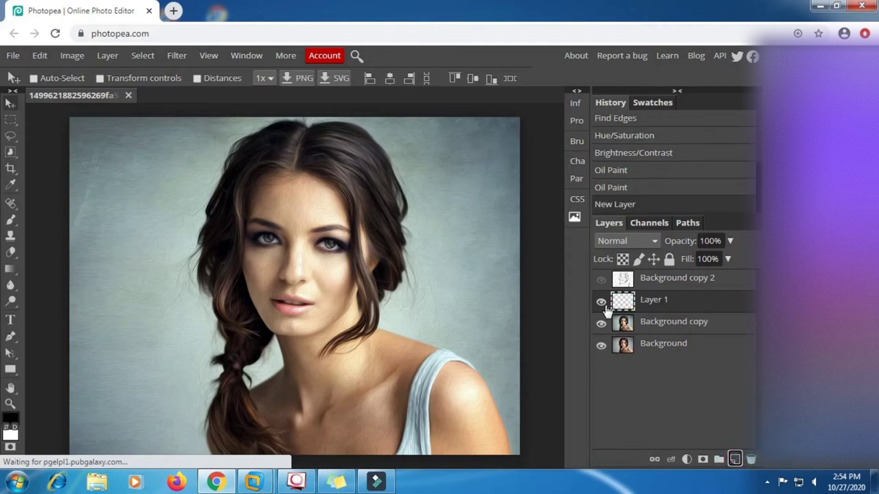
click(648, 302)
click(685, 460)
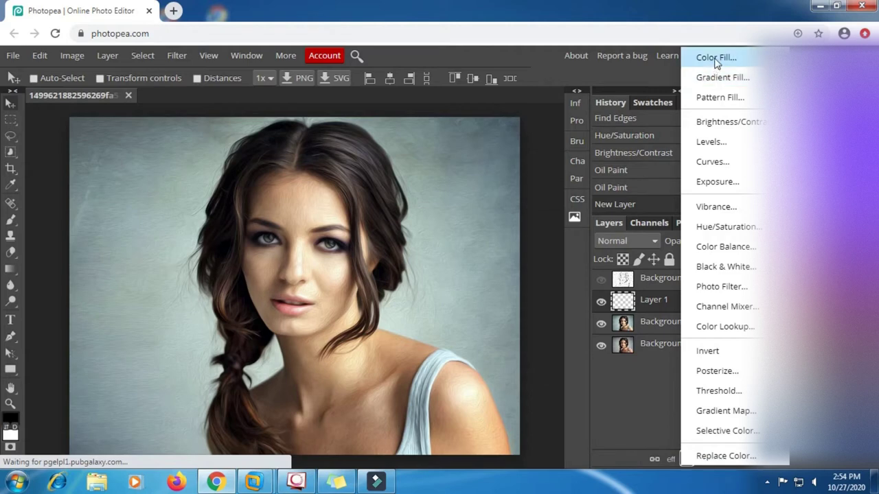
click(748, 58)
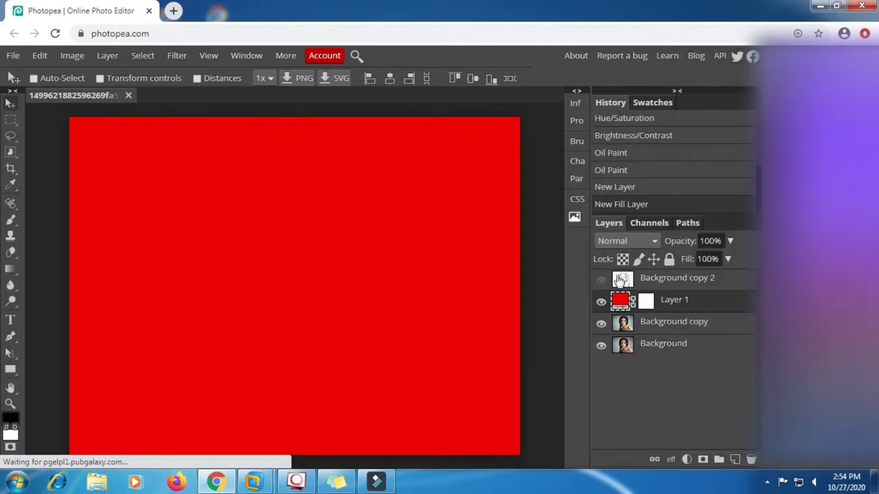
Step: Set Layer 1's fill colour to pale cream #fef1ea
double_click(621, 301)
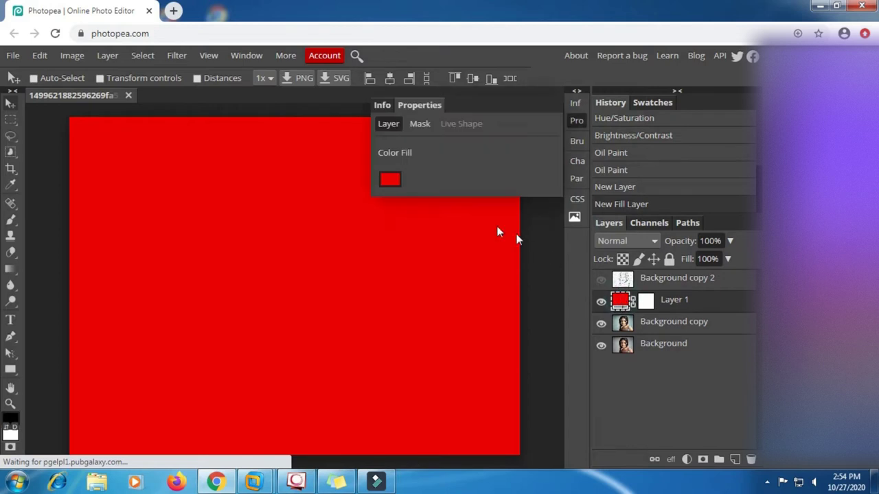
click(398, 179)
click(398, 179)
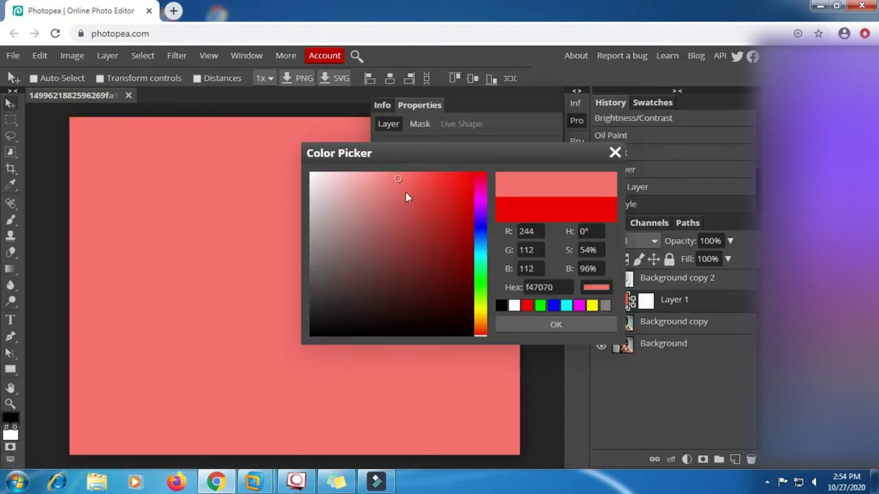
click(483, 326)
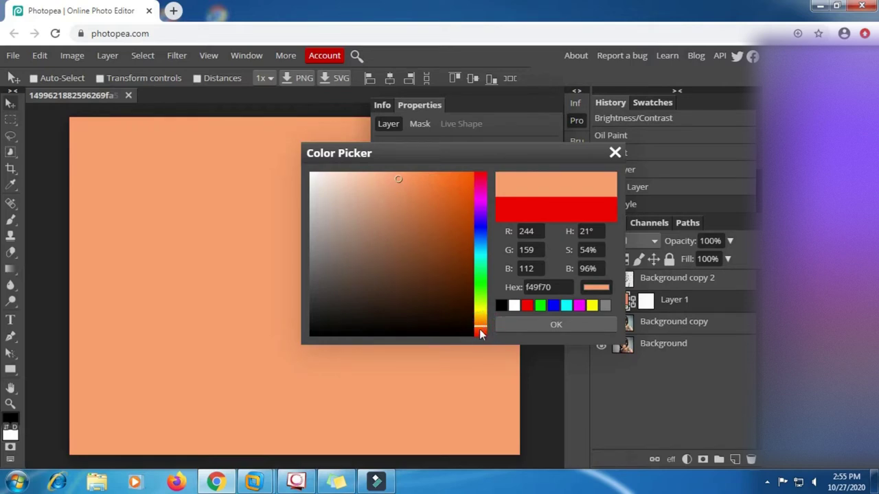
click(480, 330)
click(334, 184)
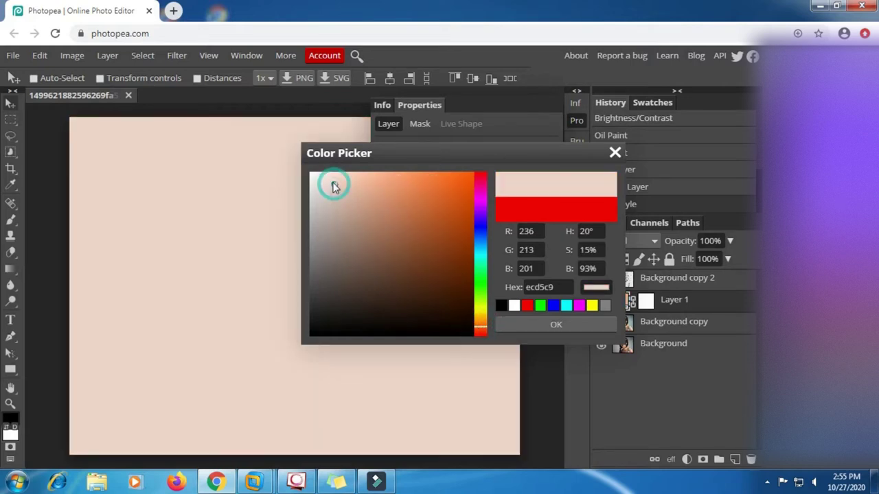
click(330, 173)
drag(328, 173, 327, 173)
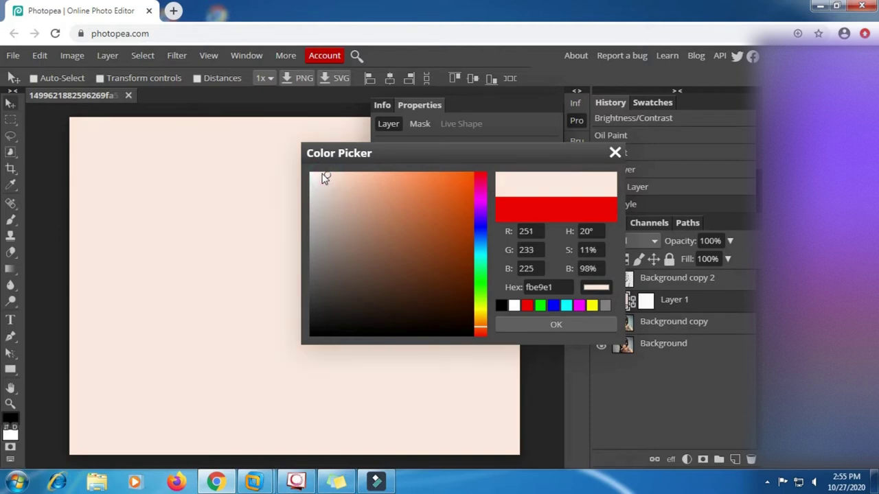
drag(327, 177, 322, 173)
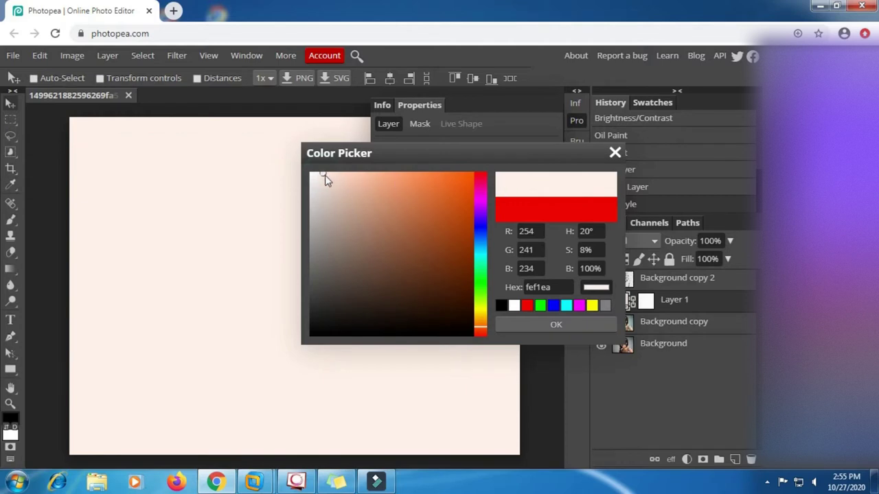
click(545, 326)
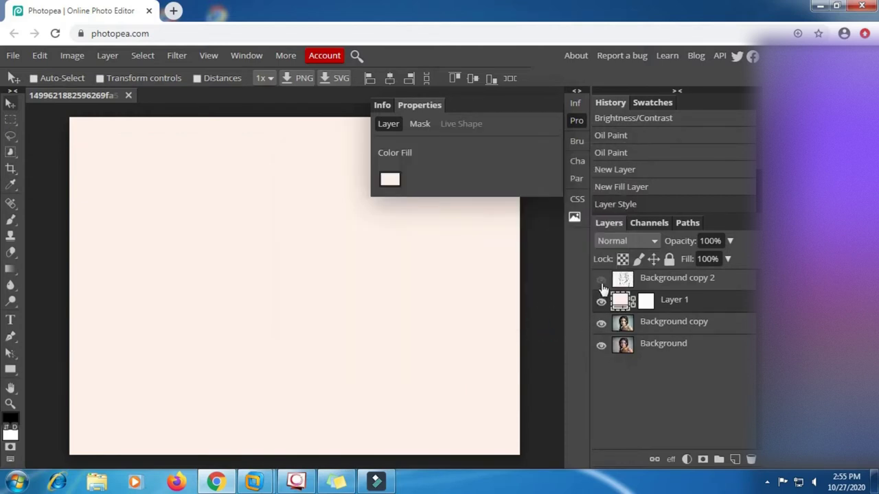
Step: Show the sketch again, collapse the side panel, and ready the Brush on Layer 1's mask
click(601, 283)
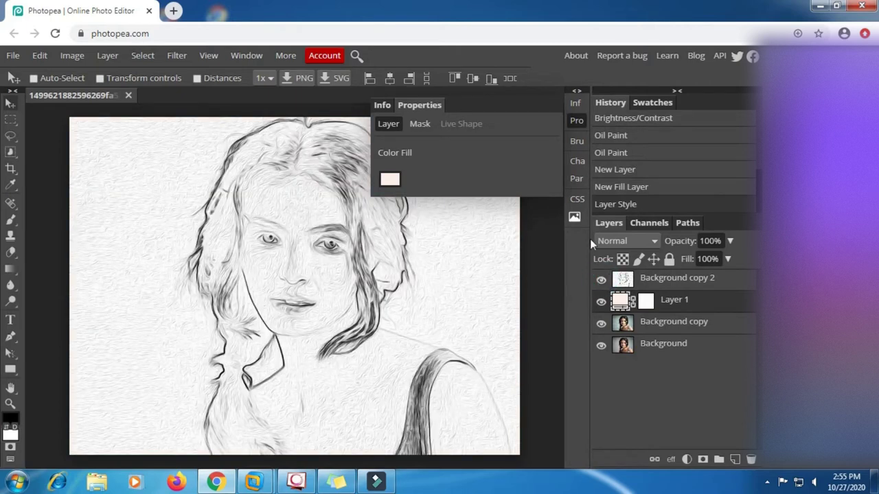
click(577, 91)
click(466, 92)
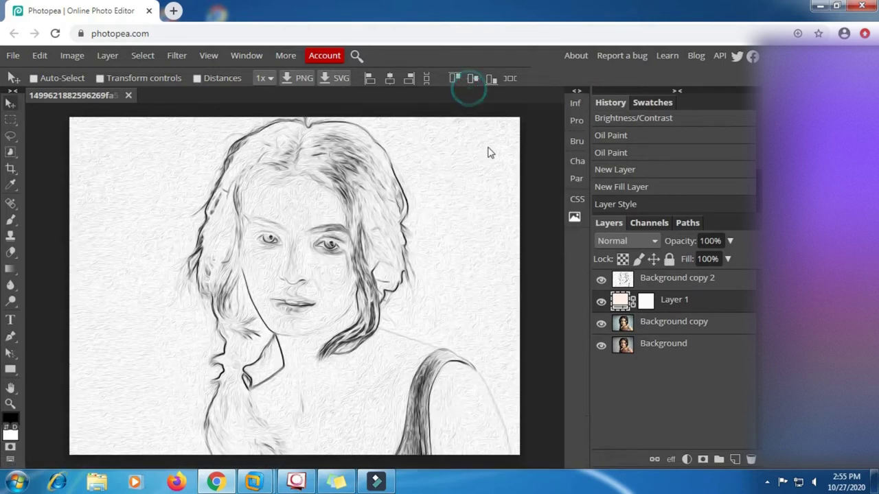
click(647, 304)
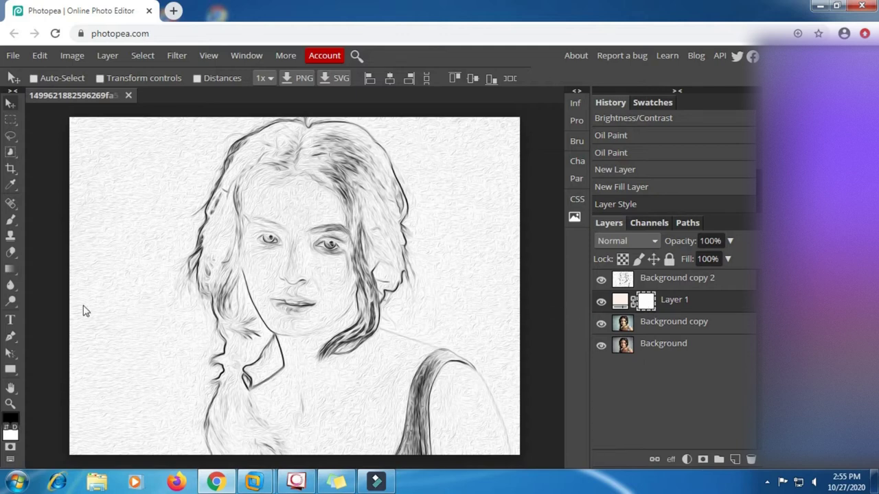
click(10, 218)
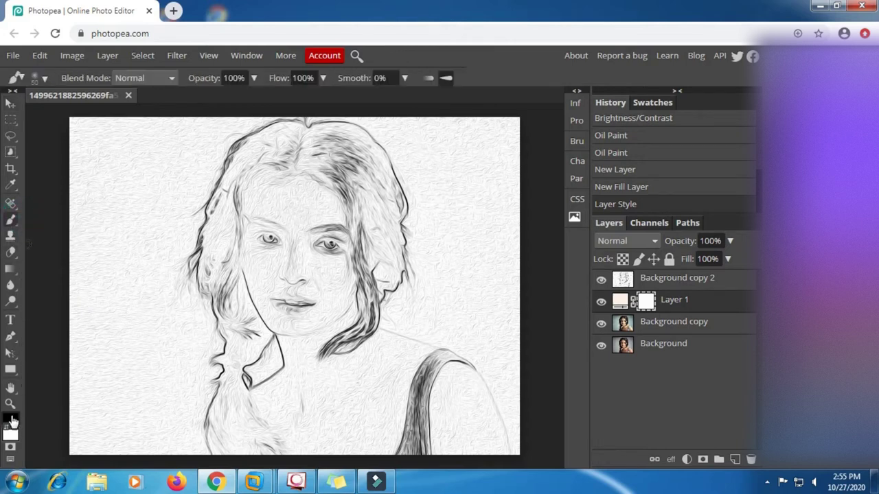
Step: Set the foreground colour to near-black #030303
click(7, 426)
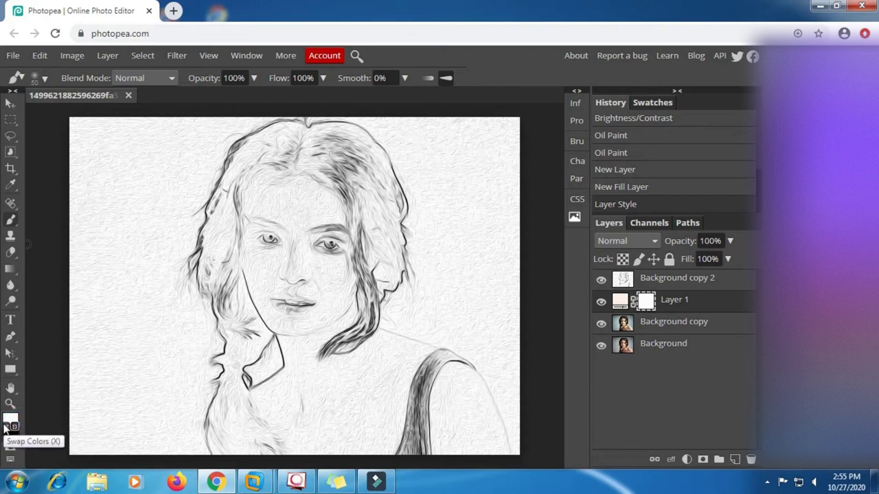
click(5, 427)
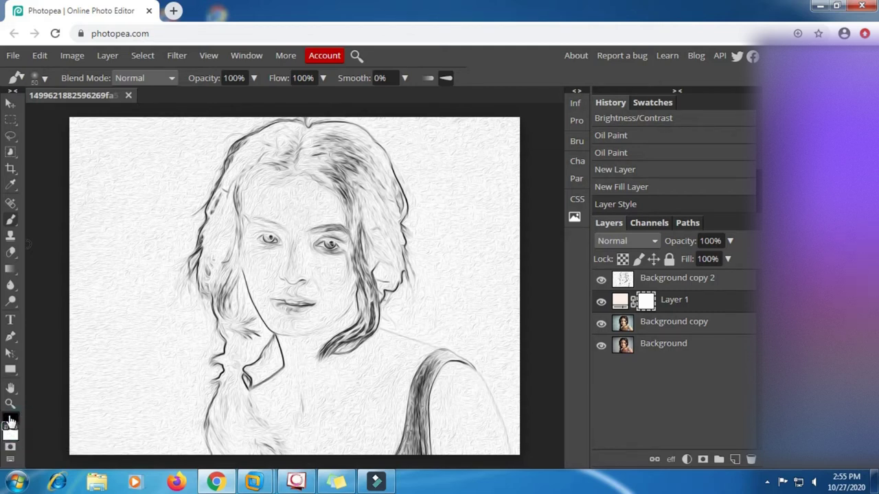
click(9, 420)
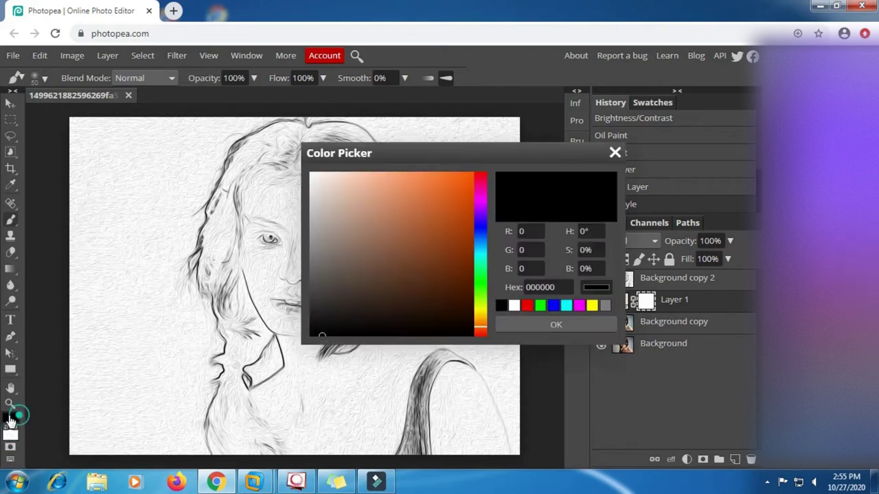
click(309, 335)
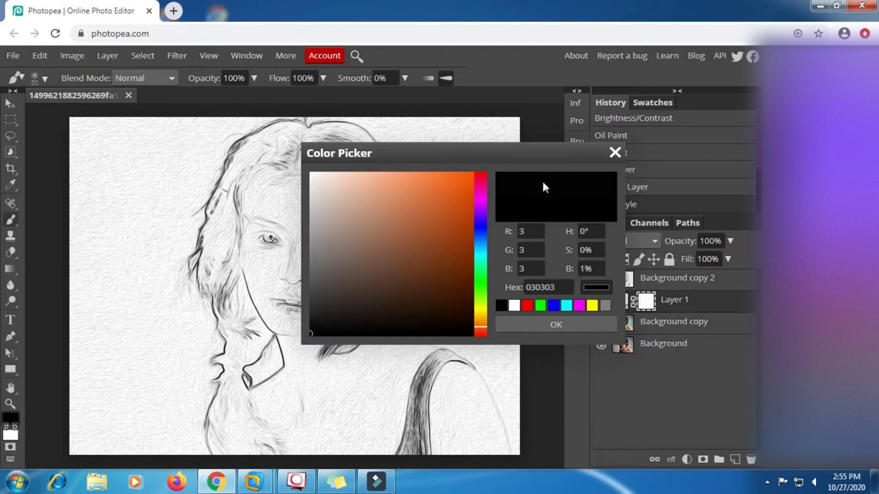
click(543, 322)
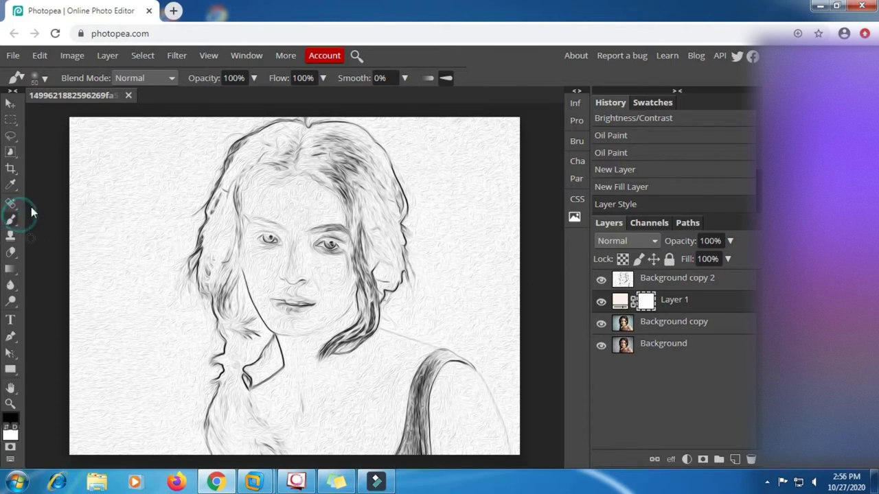
Step: Set the brush to 30% opacity with a soft 103 px tip
drag(254, 77, 204, 98)
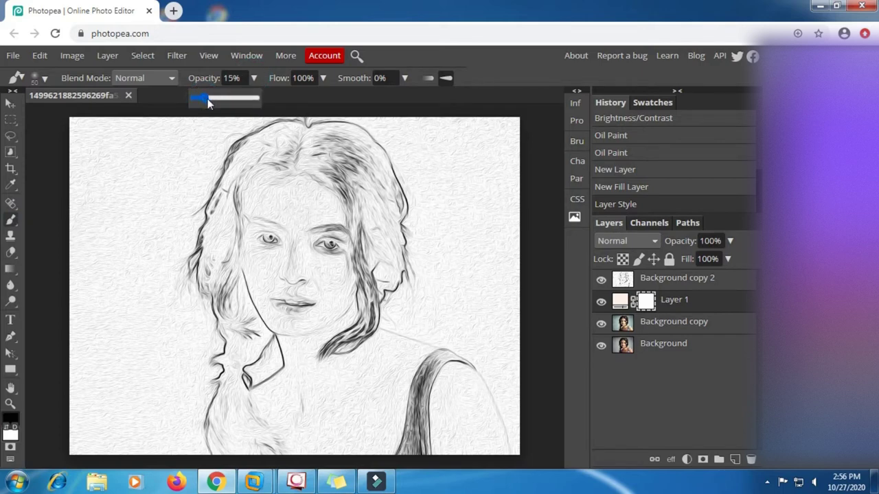
drag(207, 98, 213, 100)
click(245, 78)
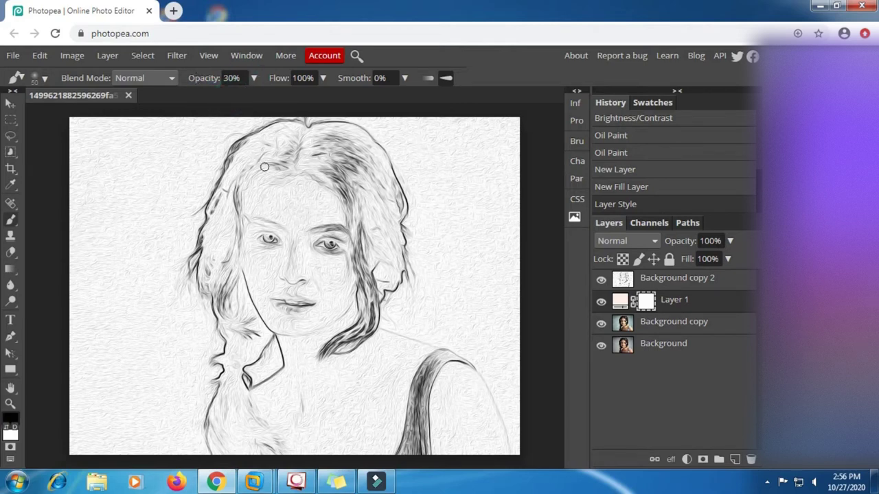
right_click(313, 227)
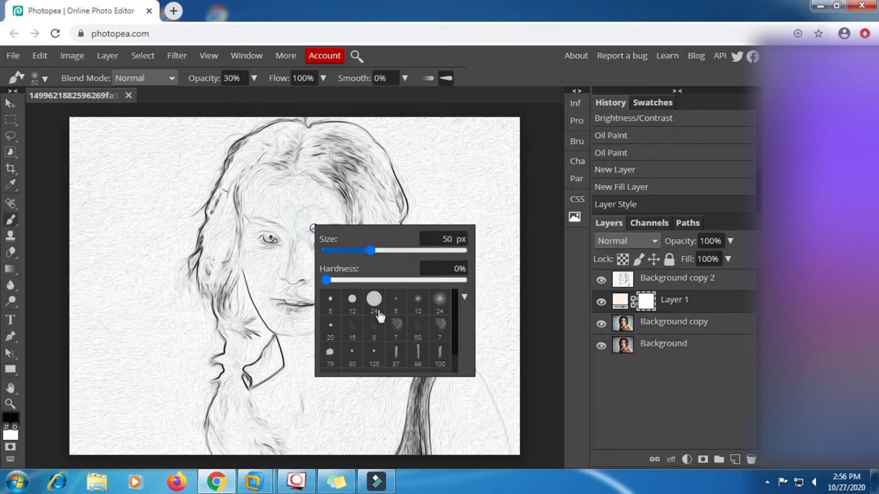
click(417, 300)
click(366, 250)
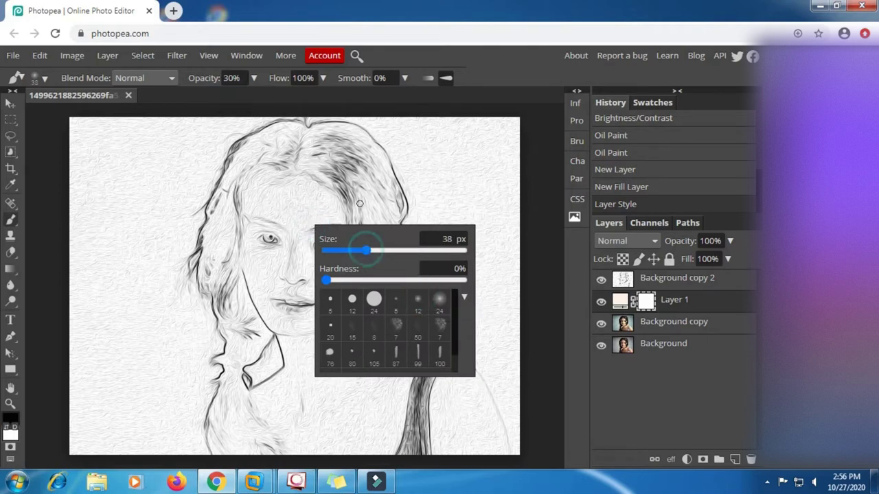
click(386, 251)
click(425, 52)
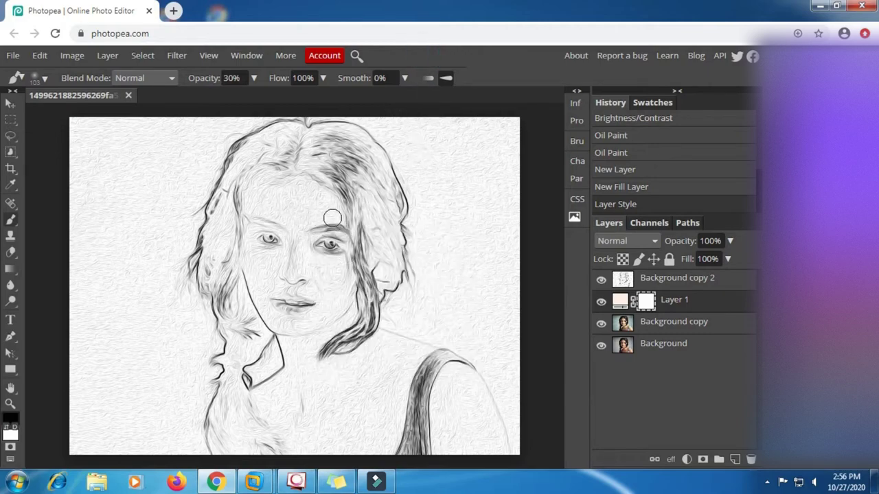
Step: Zoom in and paint Layer 1's mask over the forehead hair and left-side hair strands
scroll(331, 217, up, 1)
scroll(331, 217, up, 1)
drag(327, 198, 334, 279)
scroll(330, 245, down, 1)
scroll(329, 245, up, 1)
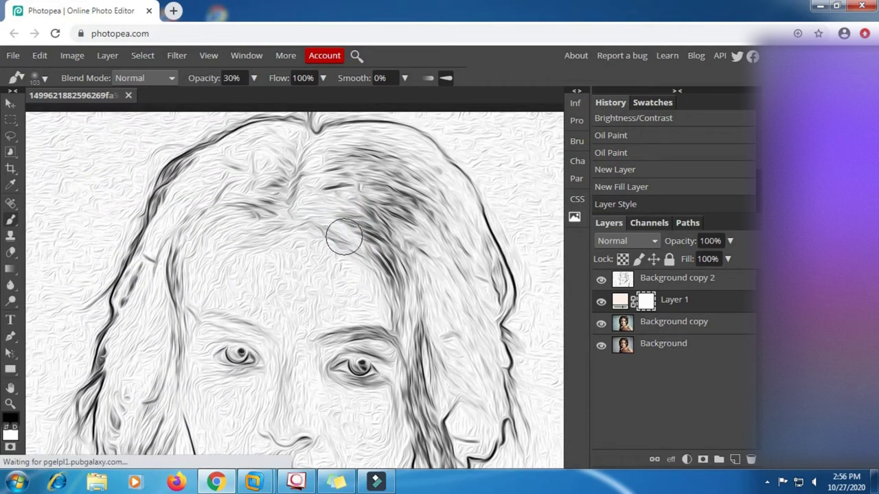
click(643, 302)
drag(315, 189, 230, 171)
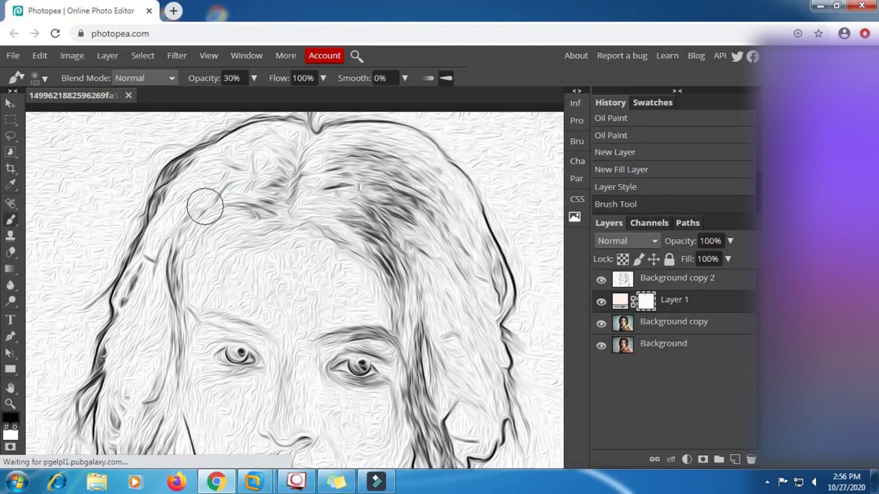
click(204, 205)
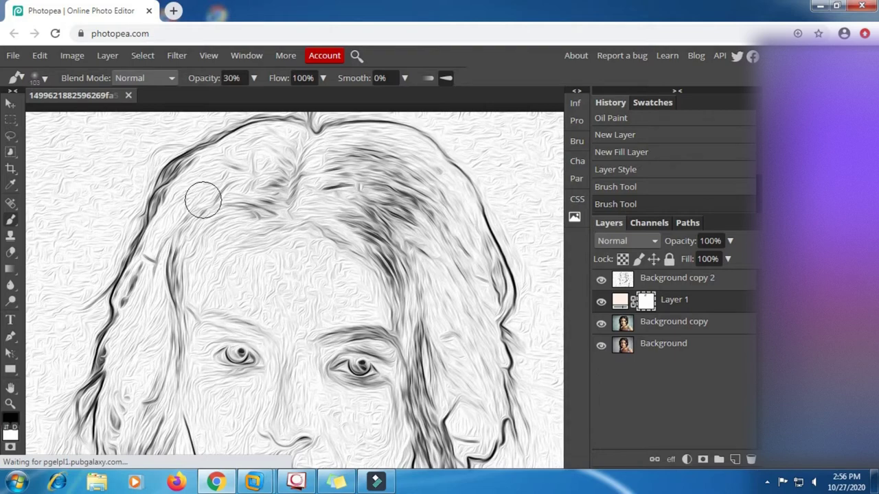
drag(153, 283, 149, 302)
double_click(139, 348)
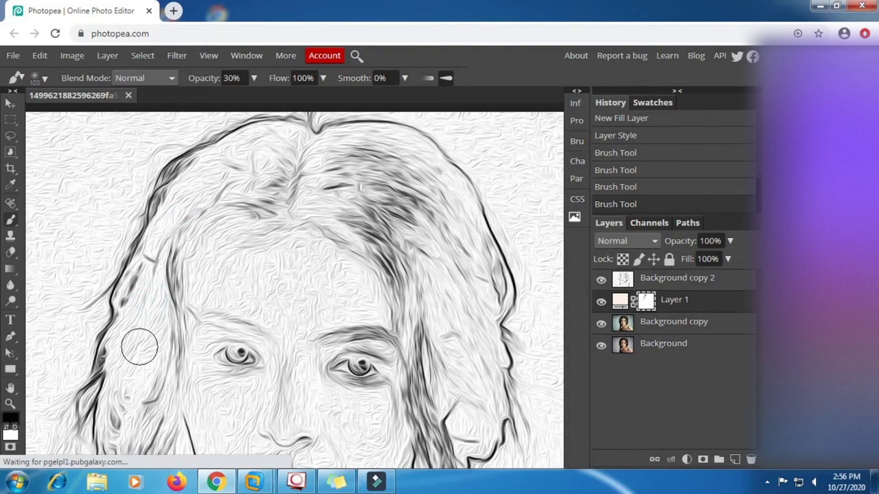
scroll(140, 350, down, 2)
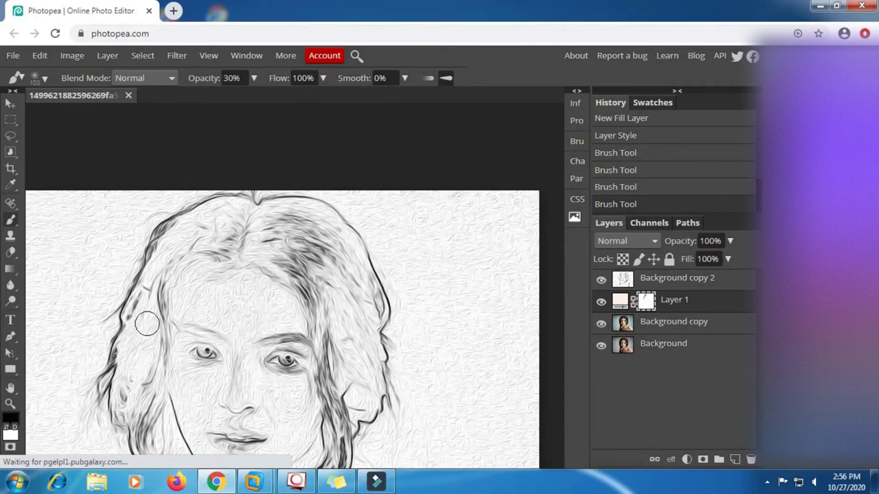
drag(146, 329, 141, 349)
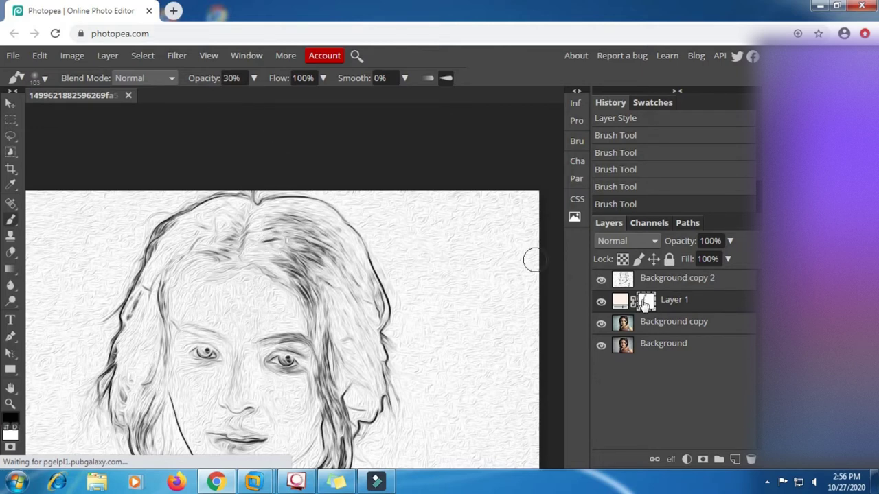
click(600, 302)
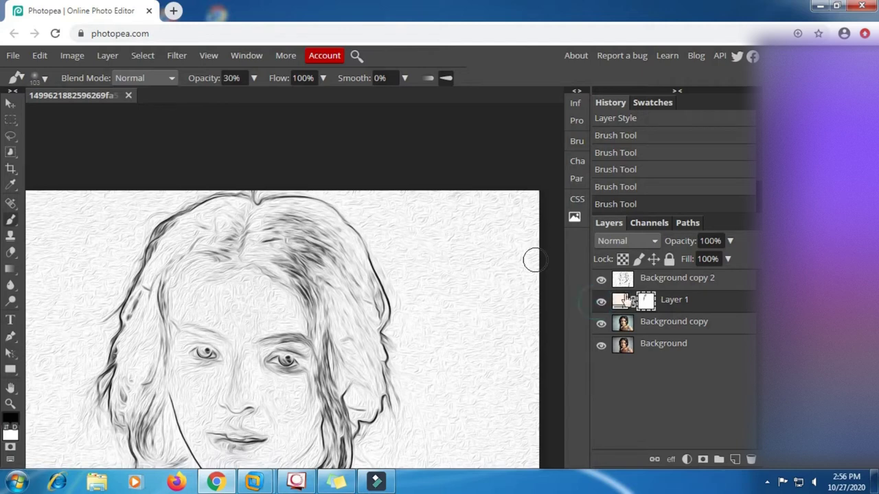
Step: Switch the Background copy 2 sketch layer's blend mode to Multiply
click(647, 280)
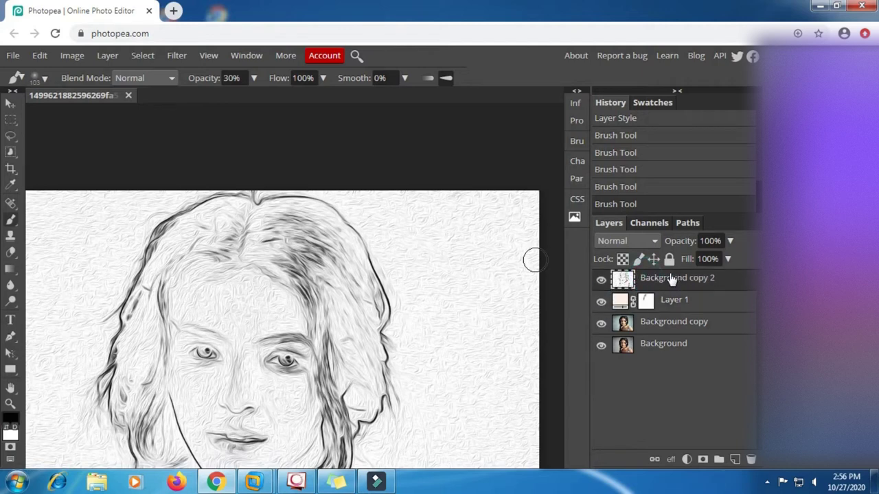
click(653, 242)
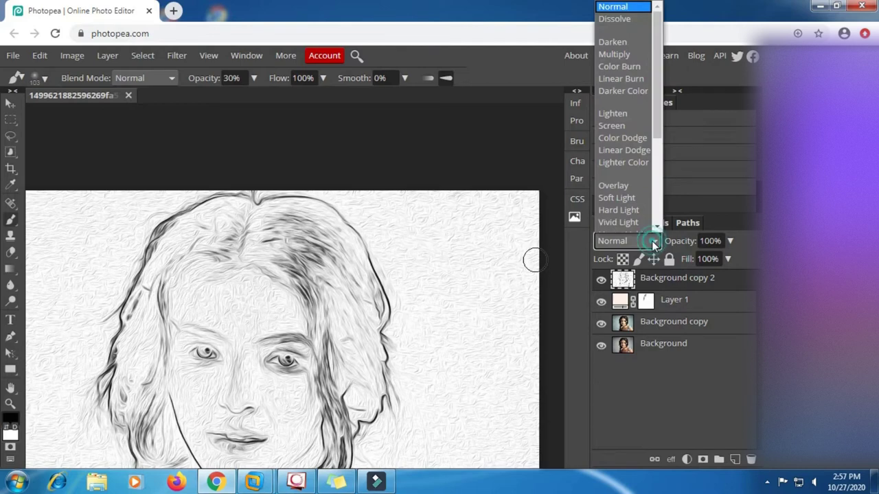
click(676, 286)
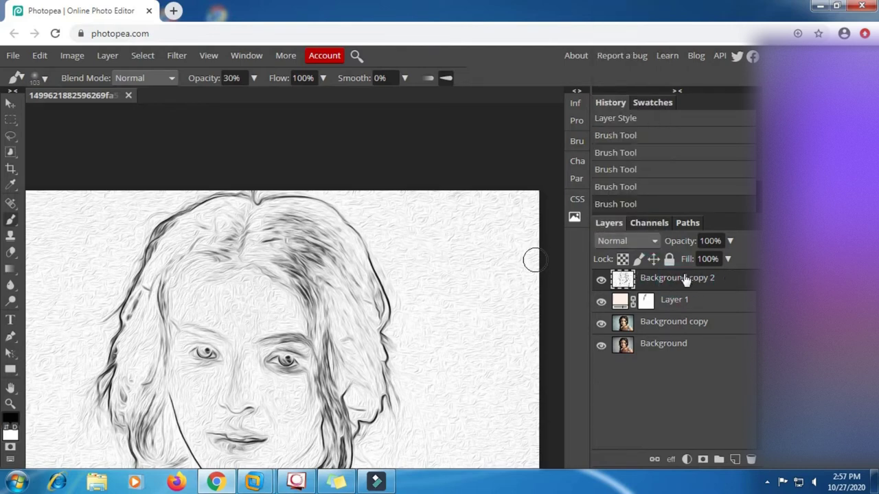
click(643, 242)
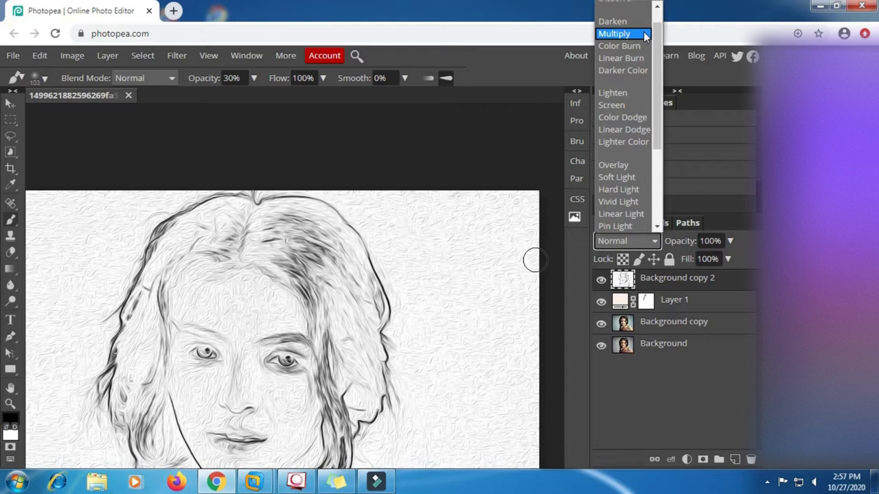
click(645, 36)
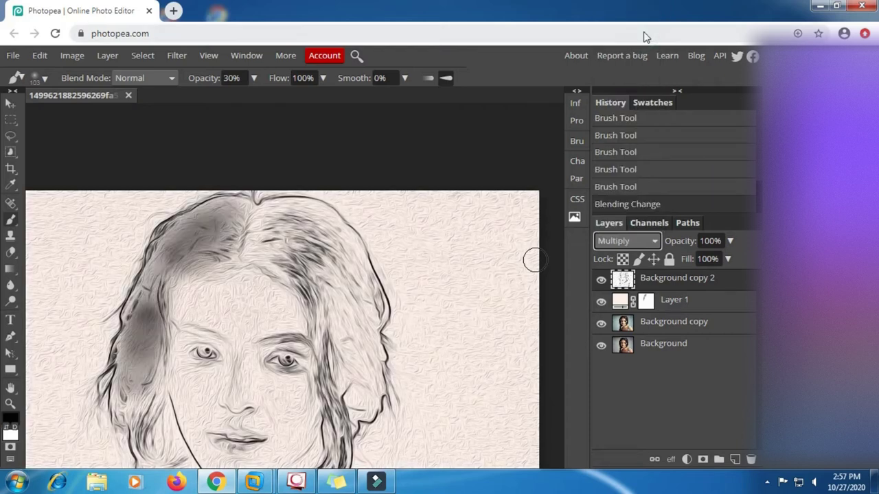
Step: On Layer 1's mask, shade the side and crown hair, right eye area, nose and cheek
click(642, 301)
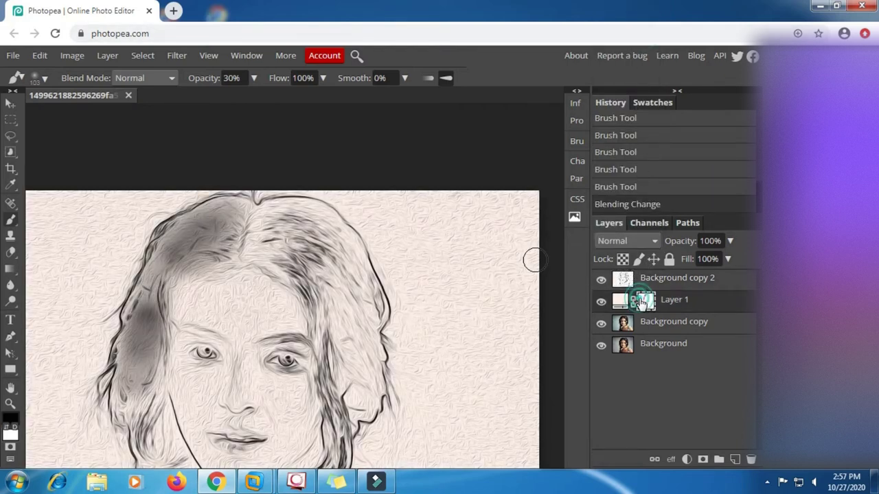
mouse_move(255, 214)
mouse_down()
mouse_move(261, 254)
mouse_move(297, 240)
mouse_move(366, 368)
mouse_move(363, 405)
mouse_move(350, 268)
mouse_move(309, 234)
mouse_move(273, 223)
mouse_up()
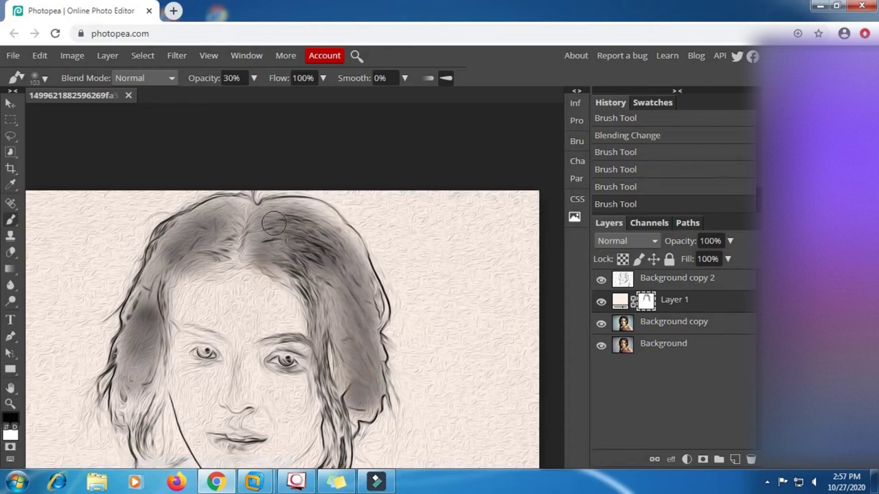
scroll(160, 275, down, 1)
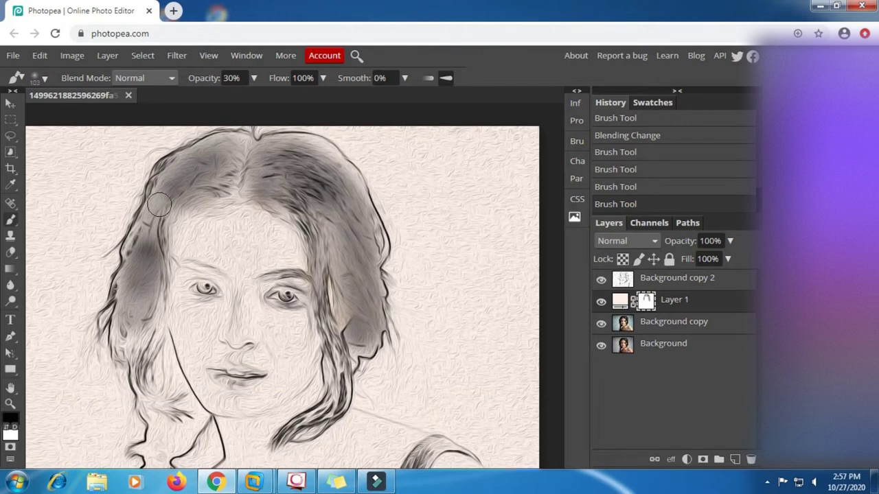
mouse_move(158, 203)
mouse_down()
mouse_move(124, 309)
mouse_move(137, 371)
mouse_move(167, 404)
mouse_move(144, 461)
mouse_up()
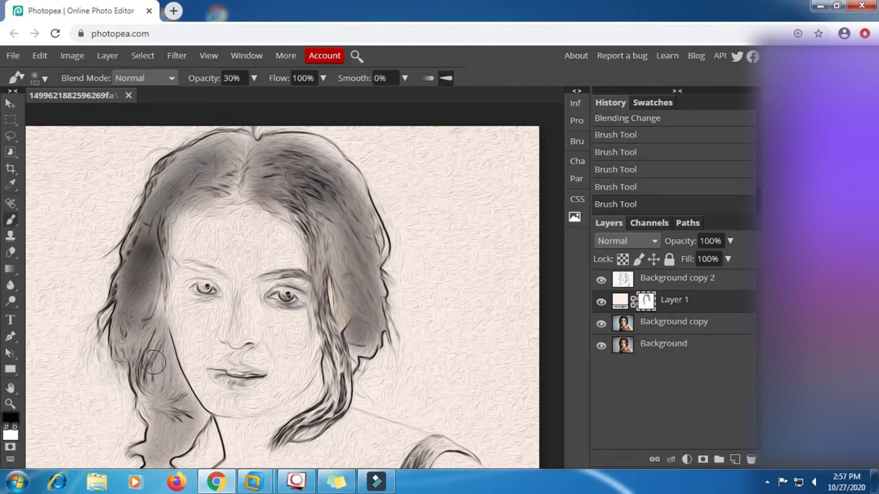
mouse_move(154, 361)
mouse_down()
mouse_move(171, 412)
mouse_move(161, 350)
mouse_move(187, 412)
mouse_move(170, 419)
mouse_move(148, 306)
mouse_move(153, 281)
mouse_up()
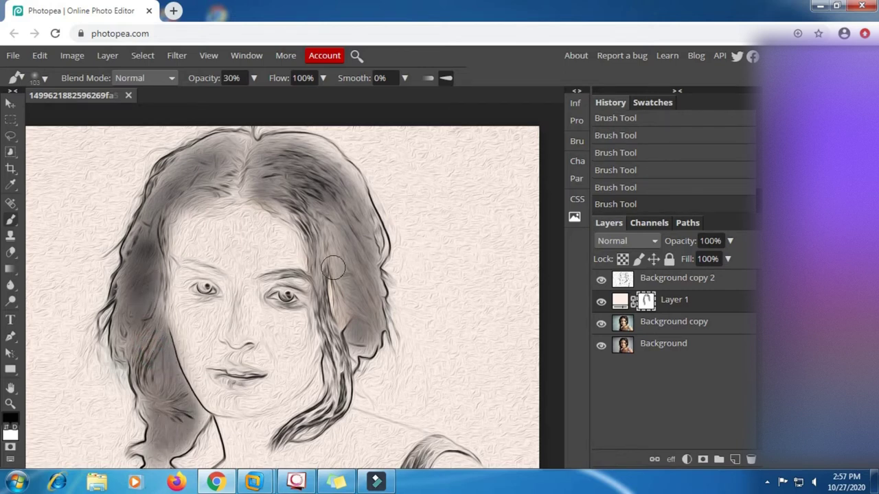
mouse_move(333, 239)
mouse_down()
mouse_move(333, 395)
mouse_move(319, 399)
mouse_move(311, 353)
mouse_move(253, 410)
mouse_up()
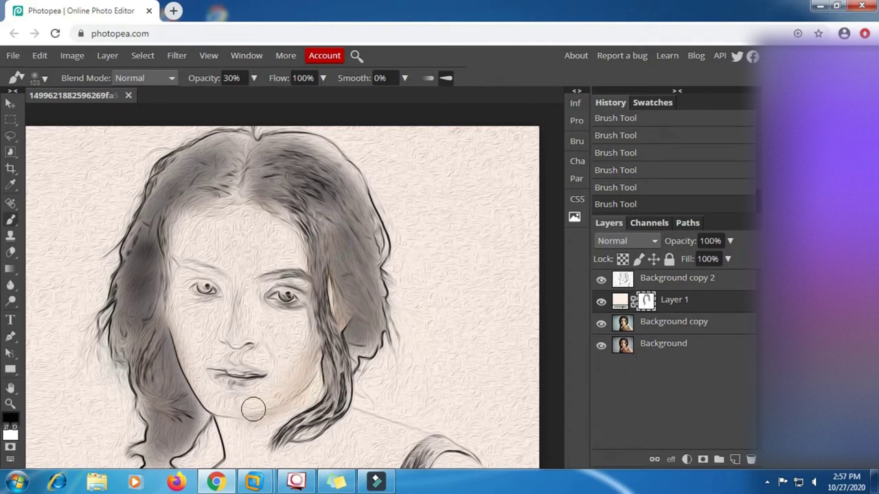
mouse_move(314, 336)
mouse_down()
mouse_move(317, 247)
mouse_move(273, 206)
mouse_move(215, 216)
mouse_move(199, 204)
mouse_move(230, 182)
mouse_move(176, 255)
mouse_move(173, 329)
mouse_move(196, 395)
mouse_move(182, 337)
mouse_move(196, 268)
mouse_move(206, 287)
mouse_move(193, 287)
mouse_move(200, 283)
mouse_move(180, 269)
mouse_move(234, 303)
mouse_up()
mouse_move(289, 295)
mouse_down()
mouse_move(271, 281)
mouse_move(304, 305)
mouse_up()
drag(231, 290, 231, 341)
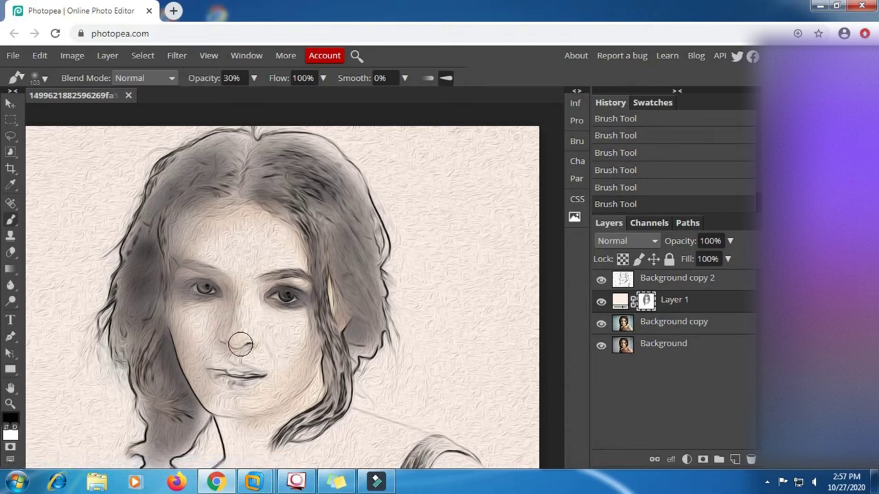
mouse_move(246, 345)
mouse_down()
mouse_move(208, 355)
mouse_move(202, 334)
mouse_move(216, 398)
mouse_move(252, 393)
mouse_move(233, 372)
mouse_move(250, 374)
mouse_move(222, 402)
mouse_move(286, 400)
mouse_move(334, 364)
mouse_up()
drag(311, 398, 273, 430)
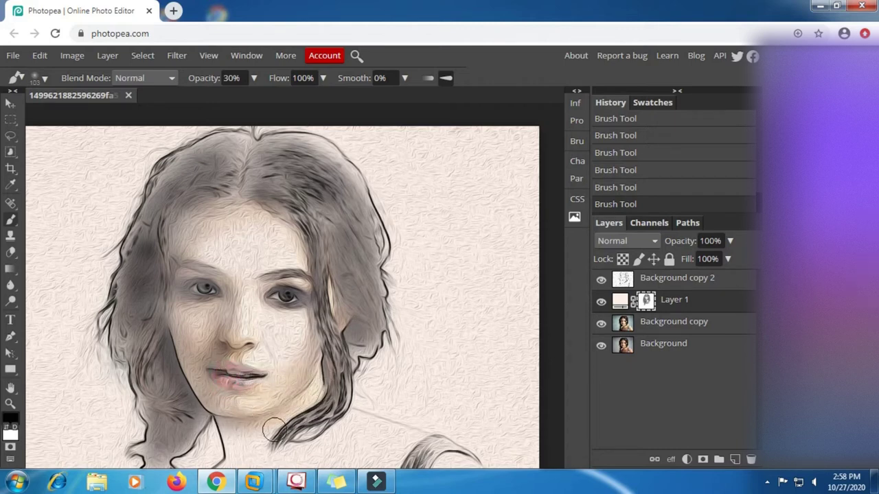
drag(357, 341, 359, 343)
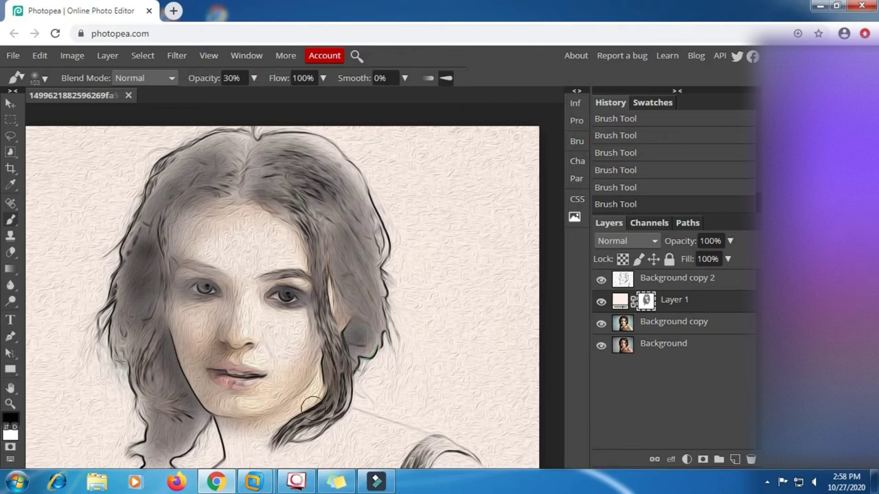
Step: Paint the neck shadow, shoulder skin, cheek strip and remaining crown and lower-left hair
mouse_move(228, 400)
mouse_down()
mouse_move(219, 310)
mouse_move(236, 333)
mouse_move(309, 289)
mouse_move(331, 319)
mouse_move(392, 333)
mouse_move(295, 350)
mouse_move(208, 380)
mouse_move(147, 416)
mouse_move(141, 443)
mouse_move(139, 428)
mouse_move(131, 442)
mouse_up()
scroll(130, 442, down, 2)
mouse_move(137, 364)
mouse_down()
mouse_move(143, 320)
mouse_move(158, 369)
mouse_move(171, 380)
mouse_move(133, 270)
mouse_move(113, 357)
mouse_move(148, 352)
mouse_move(182, 374)
mouse_move(165, 384)
mouse_move(132, 298)
mouse_up()
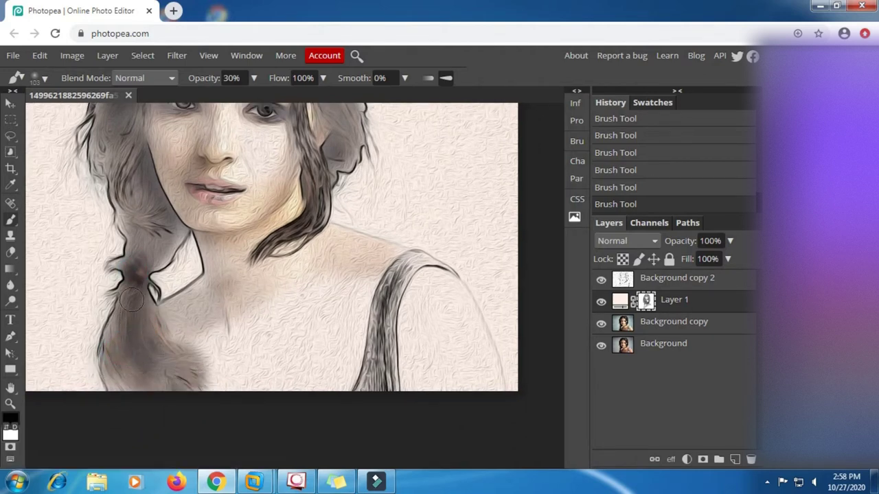
mouse_move(247, 292)
mouse_down()
mouse_move(222, 309)
mouse_move(211, 344)
mouse_move(219, 353)
mouse_move(252, 275)
mouse_move(231, 251)
mouse_move(275, 252)
mouse_move(254, 371)
mouse_move(289, 252)
mouse_move(276, 391)
mouse_move(337, 247)
mouse_move(354, 310)
mouse_move(337, 292)
mouse_move(305, 386)
mouse_move(381, 319)
mouse_move(402, 276)
mouse_move(374, 381)
mouse_move(418, 294)
mouse_move(465, 374)
mouse_up()
mouse_move(449, 299)
mouse_down()
mouse_move(463, 330)
mouse_move(443, 309)
mouse_move(410, 371)
mouse_move(435, 388)
mouse_move(451, 344)
mouse_up()
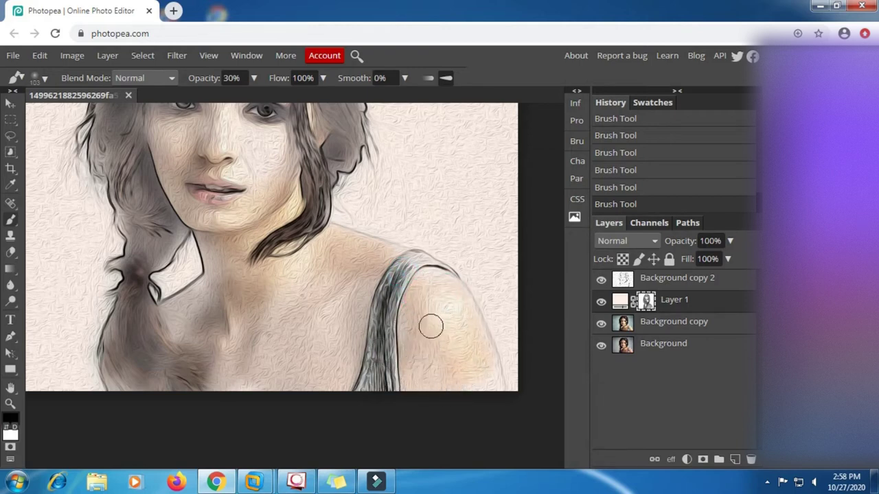
scroll(231, 286, up, 2)
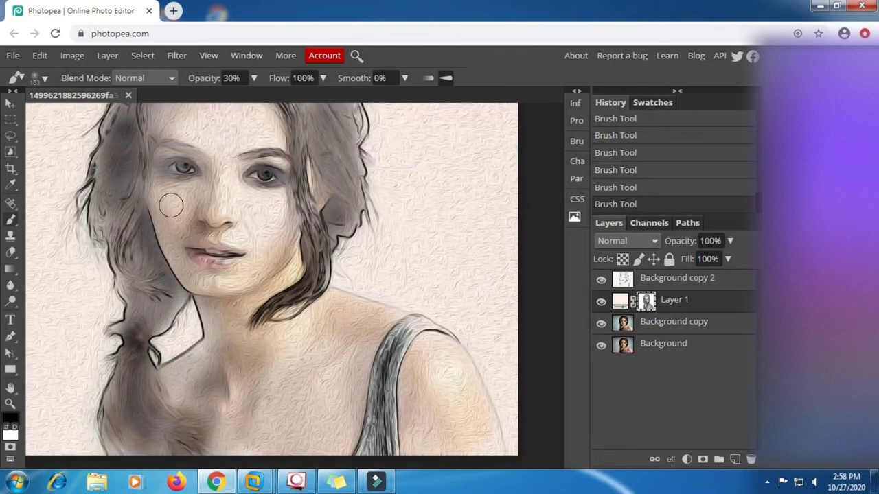
drag(172, 175, 180, 328)
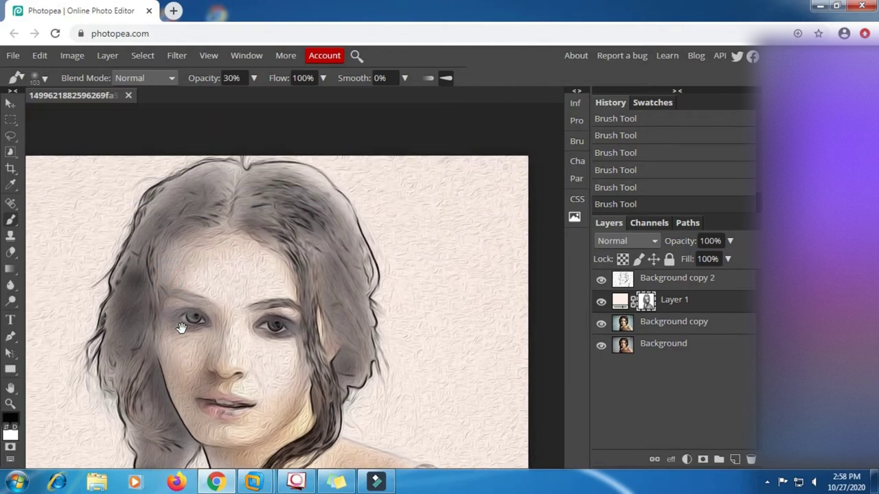
mouse_move(229, 182)
mouse_down()
mouse_move(172, 206)
mouse_move(152, 237)
mouse_move(165, 247)
mouse_move(134, 282)
mouse_move(163, 313)
mouse_move(201, 261)
mouse_move(198, 273)
mouse_move(223, 291)
mouse_move(243, 251)
mouse_move(288, 271)
mouse_move(236, 313)
mouse_move(217, 344)
mouse_move(229, 329)
mouse_up()
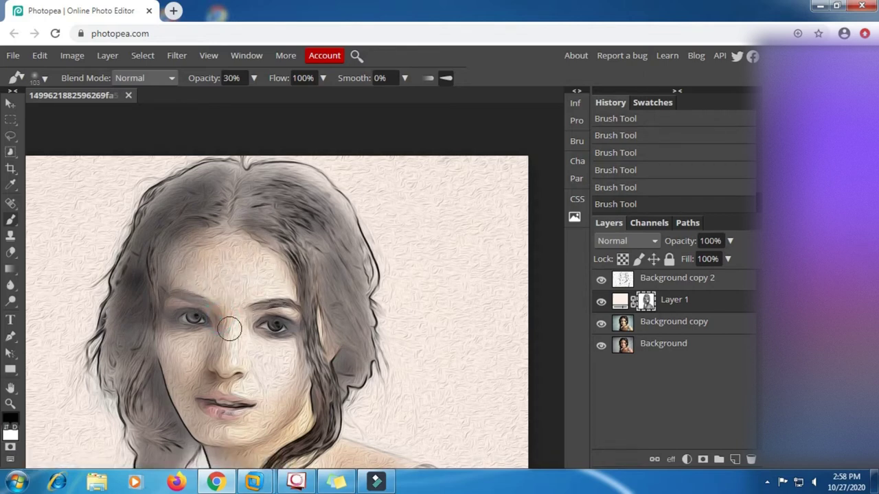
mouse_move(291, 312)
mouse_down()
mouse_move(312, 329)
mouse_move(305, 374)
mouse_move(276, 424)
mouse_move(226, 442)
mouse_move(206, 411)
mouse_move(245, 390)
mouse_up()
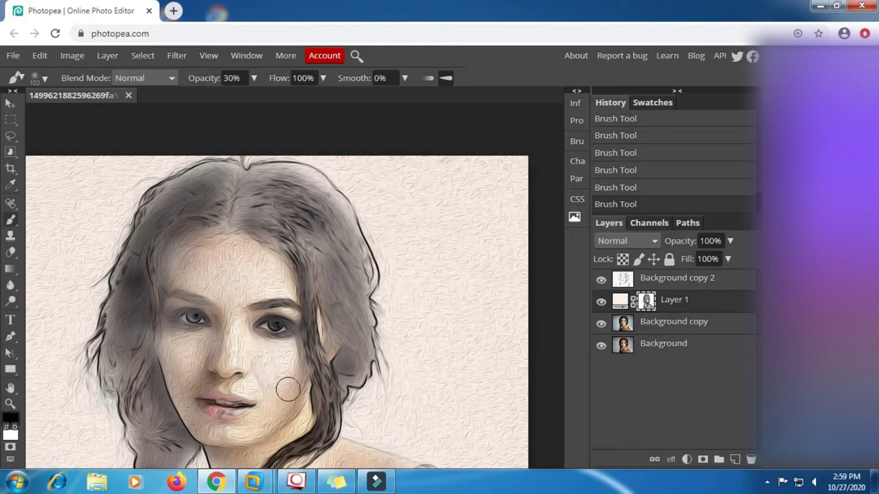
mouse_move(311, 322)
mouse_down()
mouse_move(314, 265)
mouse_move(343, 288)
mouse_move(343, 365)
mouse_up()
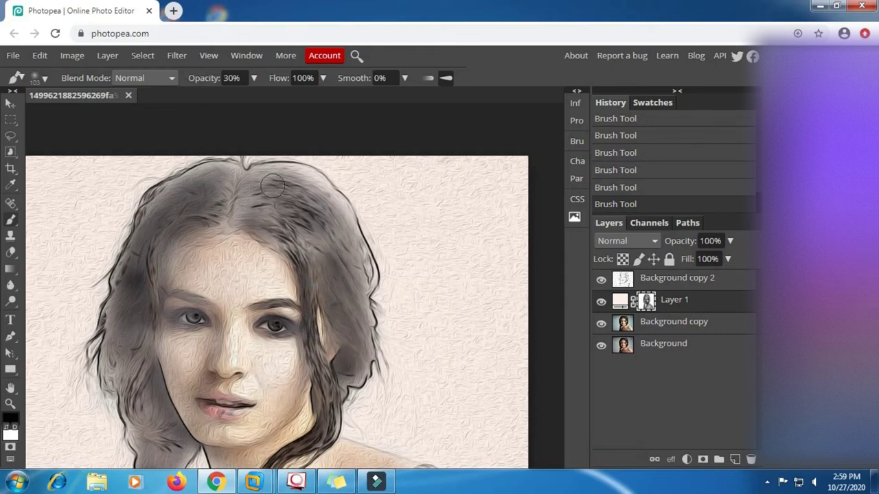
mouse_move(272, 185)
mouse_down()
mouse_move(288, 179)
mouse_move(333, 195)
mouse_move(365, 309)
mouse_move(342, 278)
mouse_move(336, 316)
mouse_move(308, 251)
mouse_move(250, 203)
mouse_move(246, 186)
mouse_move(182, 175)
mouse_move(154, 212)
mouse_move(176, 200)
mouse_move(141, 244)
mouse_move(134, 283)
mouse_move(140, 408)
mouse_move(145, 397)
mouse_up()
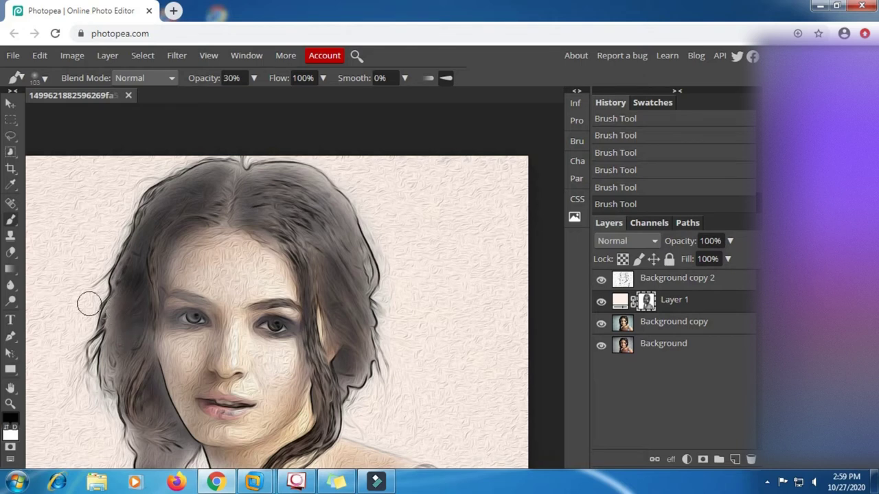
mouse_move(119, 287)
mouse_down()
mouse_move(164, 447)
mouse_move(140, 323)
mouse_move(159, 340)
mouse_up()
Step: Darken the hair left of the neck and shade the neck, chest and upper arm
scroll(165, 340, down, 5)
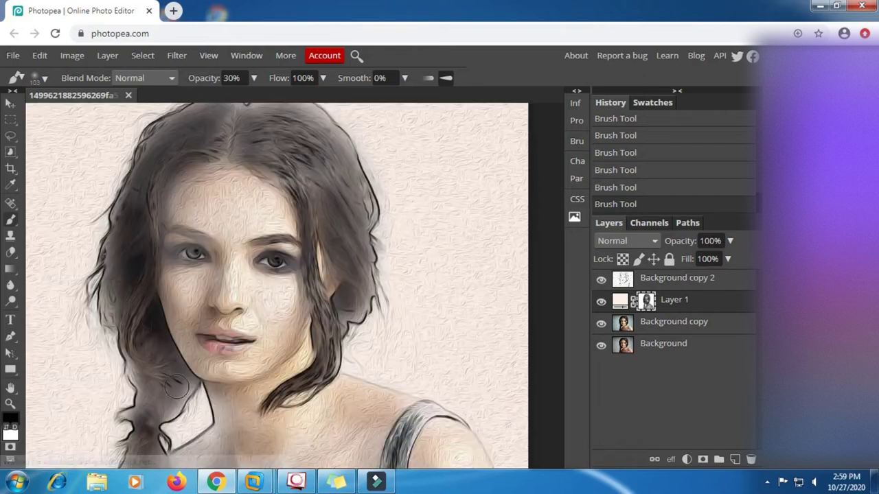
drag(188, 295, 185, 295)
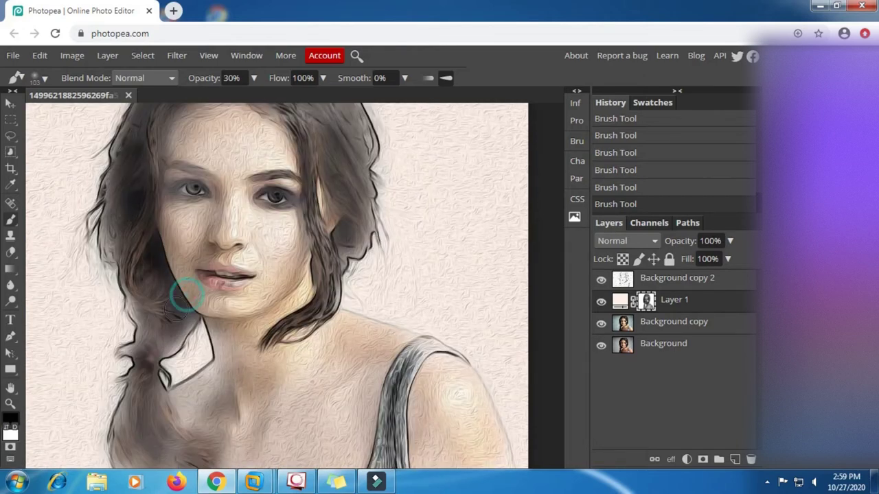
mouse_move(153, 351)
mouse_down()
mouse_move(151, 320)
mouse_move(132, 448)
mouse_up()
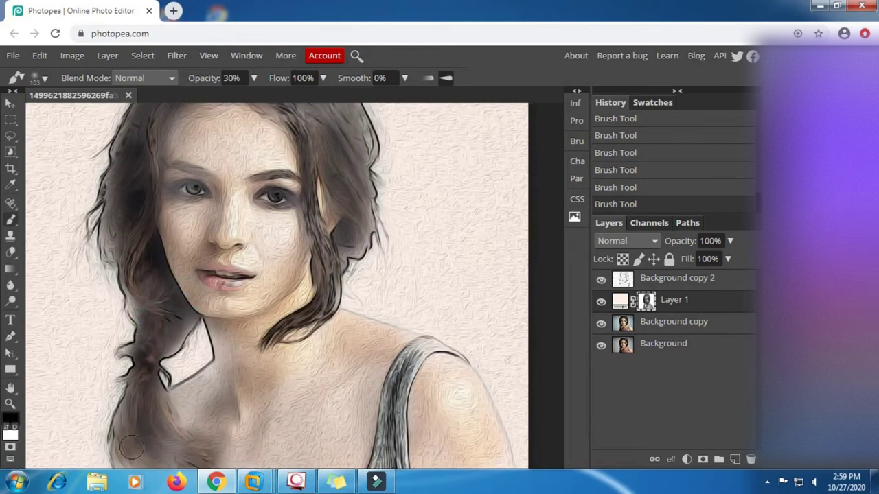
mouse_move(157, 413)
mouse_down()
mouse_move(142, 350)
mouse_move(127, 395)
mouse_move(159, 370)
mouse_move(156, 400)
mouse_move(192, 402)
mouse_up()
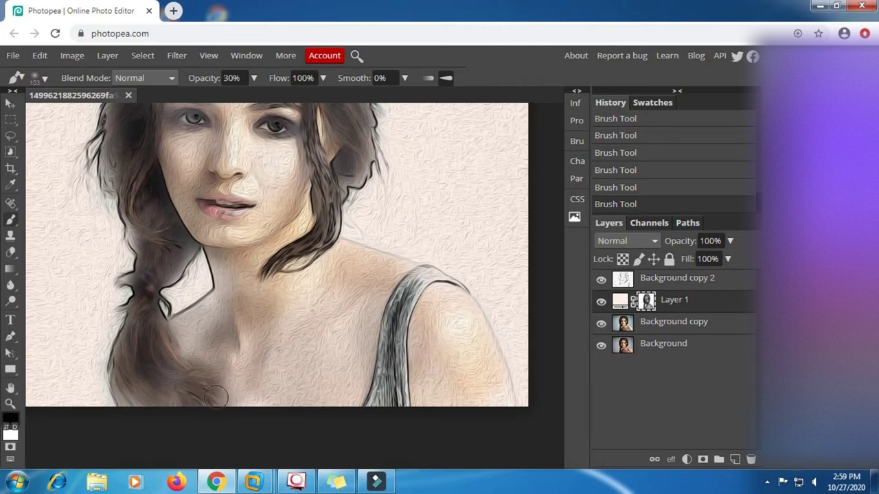
mouse_move(229, 317)
mouse_down()
mouse_move(227, 304)
mouse_move(210, 334)
mouse_move(237, 372)
mouse_move(298, 337)
mouse_move(306, 343)
mouse_move(324, 325)
mouse_move(312, 398)
mouse_move(328, 378)
mouse_up()
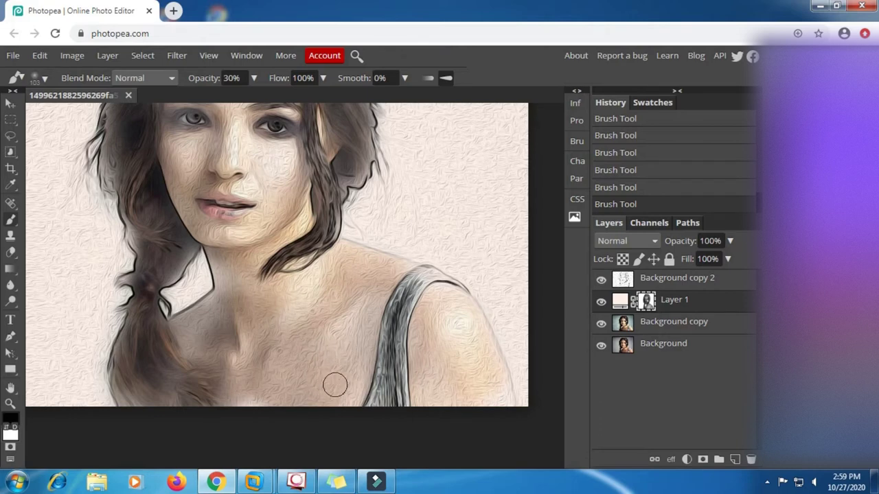
mouse_move(333, 264)
mouse_down()
mouse_move(373, 265)
mouse_move(378, 281)
mouse_move(401, 277)
mouse_move(415, 374)
mouse_up()
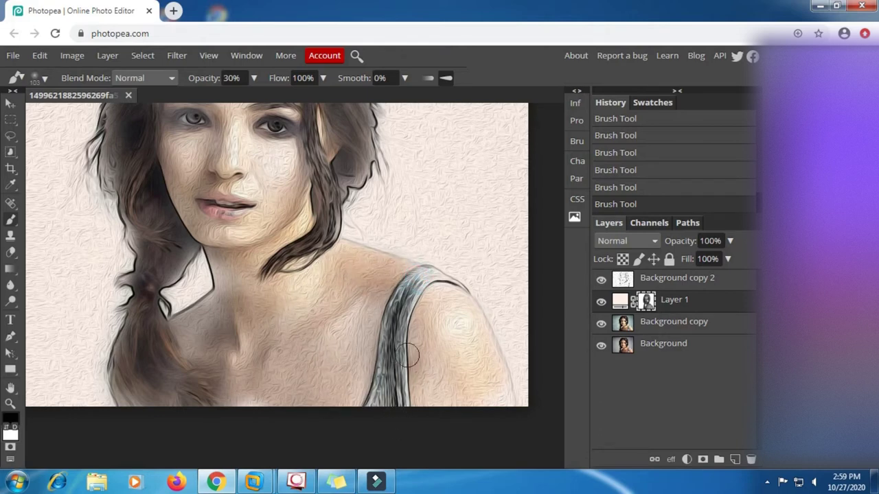
drag(416, 302, 426, 358)
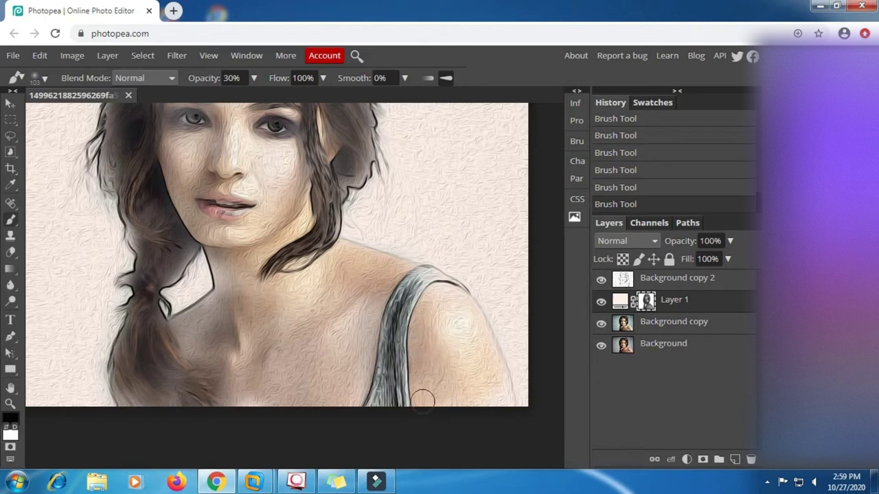
Step: Darken the hair around the ear, parting and hairline, plus the face edge by the left eye
scroll(330, 306, up, 5)
mouse_move(342, 263)
mouse_down()
mouse_move(325, 197)
mouse_move(322, 244)
mouse_up()
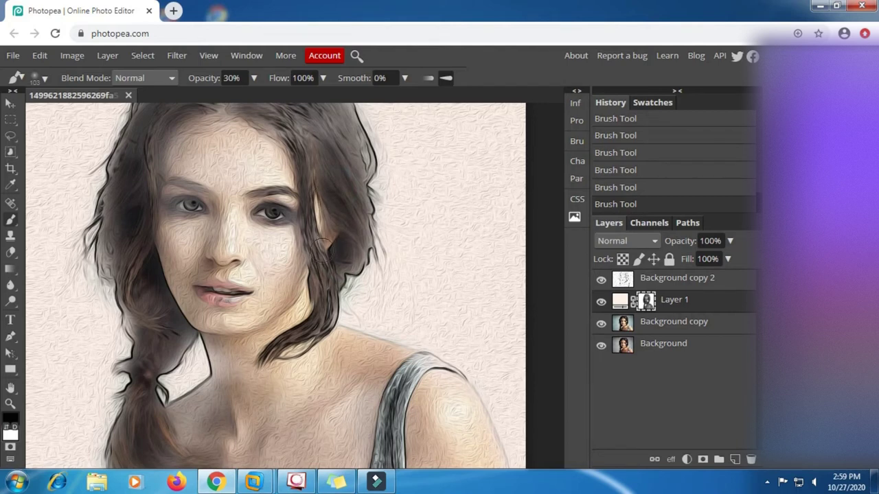
scroll(319, 245, up, 5)
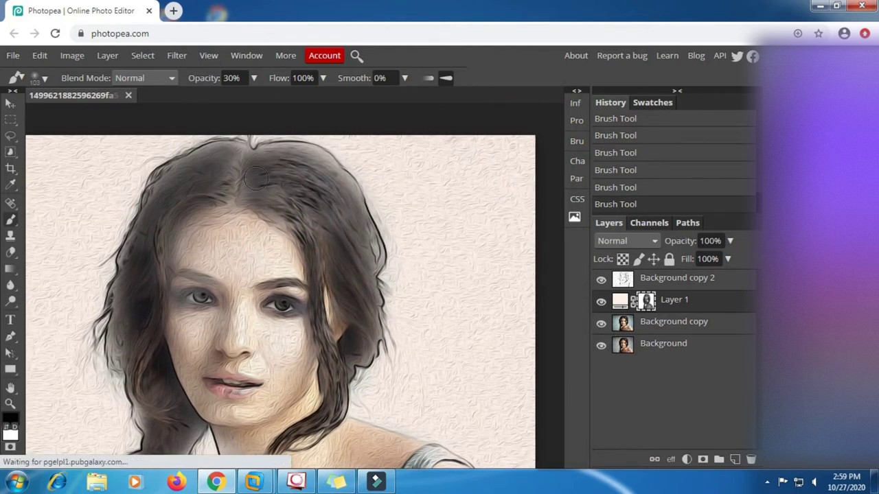
drag(331, 206, 307, 229)
mouse_move(242, 209)
mouse_down()
mouse_move(216, 213)
mouse_move(172, 244)
mouse_up()
drag(157, 267, 161, 298)
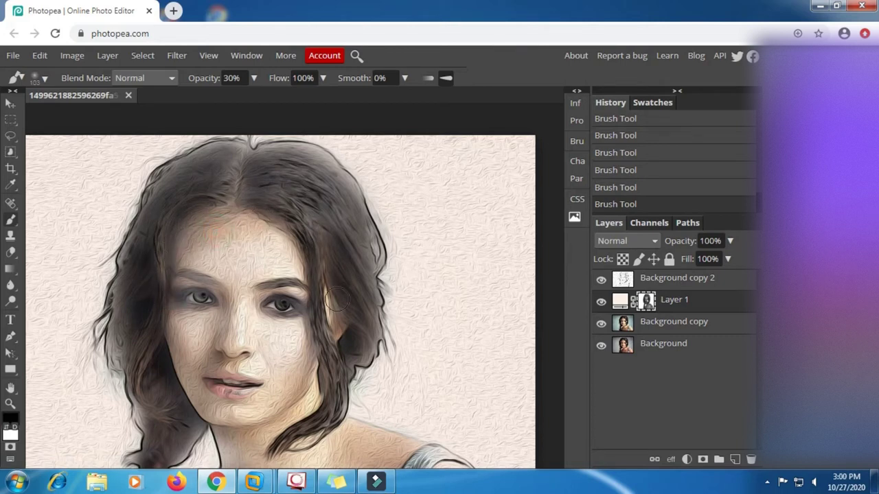
scroll(262, 328, up, 2)
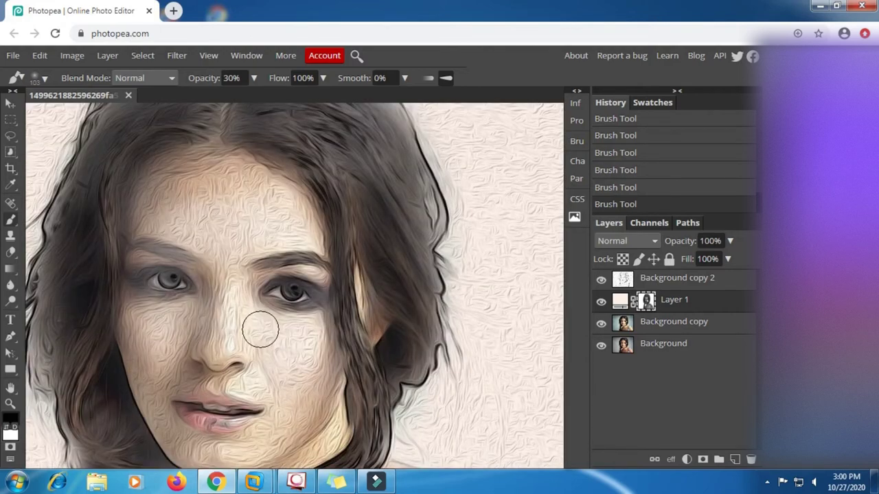
Step: Shrink the brush and darken both eyebrows with small strokes and dabs
key(bracketleft)
key(bracketleft)
key(bracketleft)
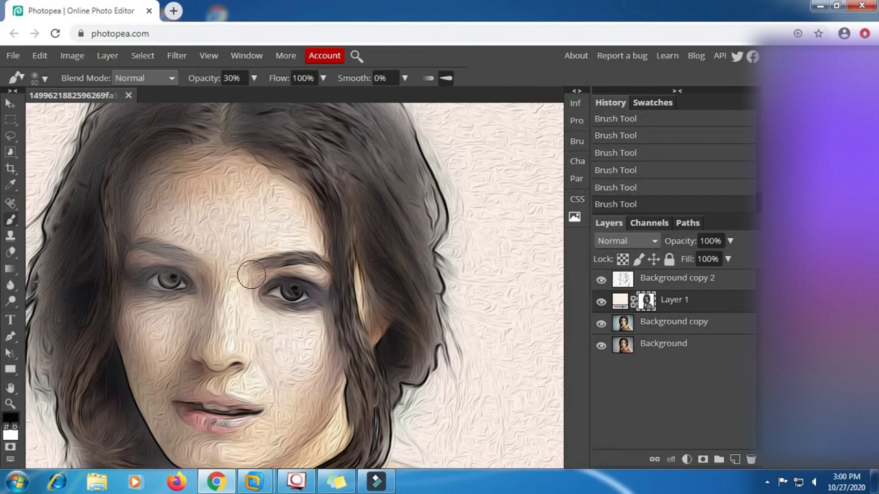
drag(264, 265, 293, 259)
click(318, 259)
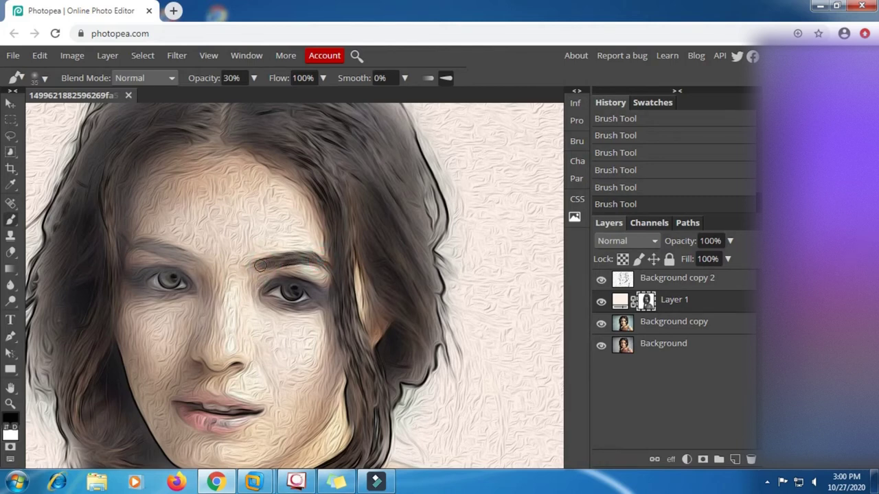
click(329, 261)
click(291, 254)
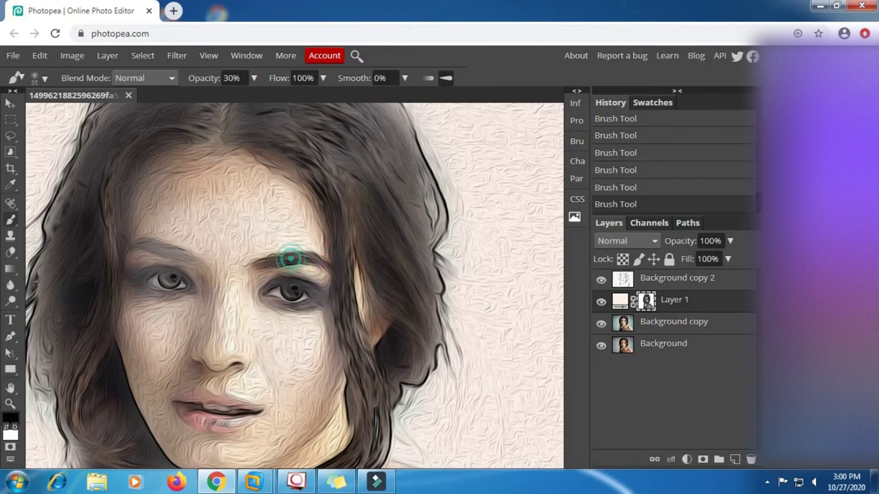
click(182, 261)
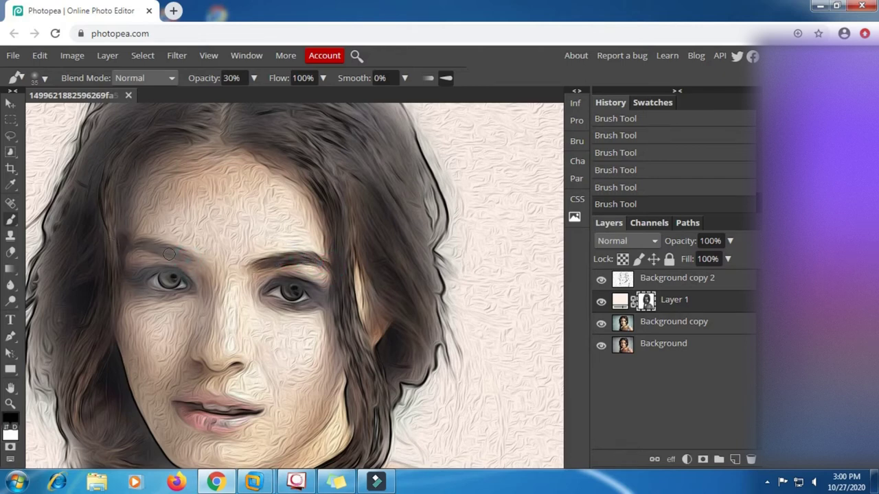
click(177, 254)
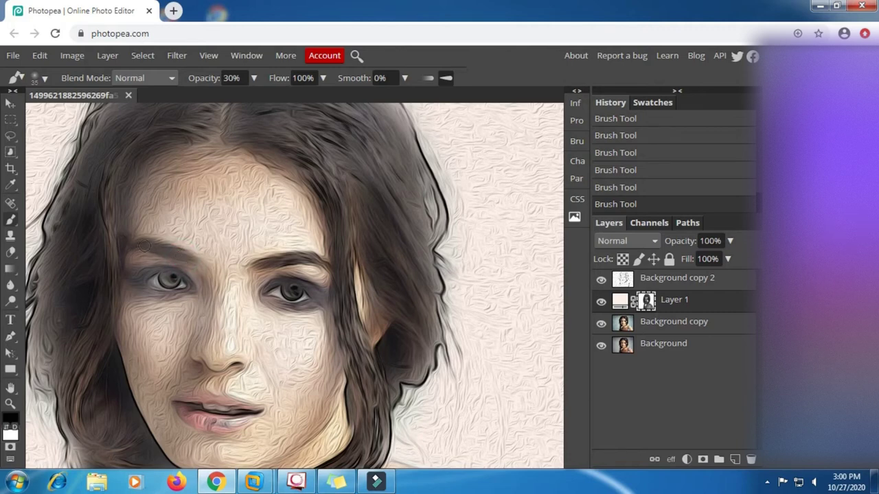
drag(118, 241, 182, 253)
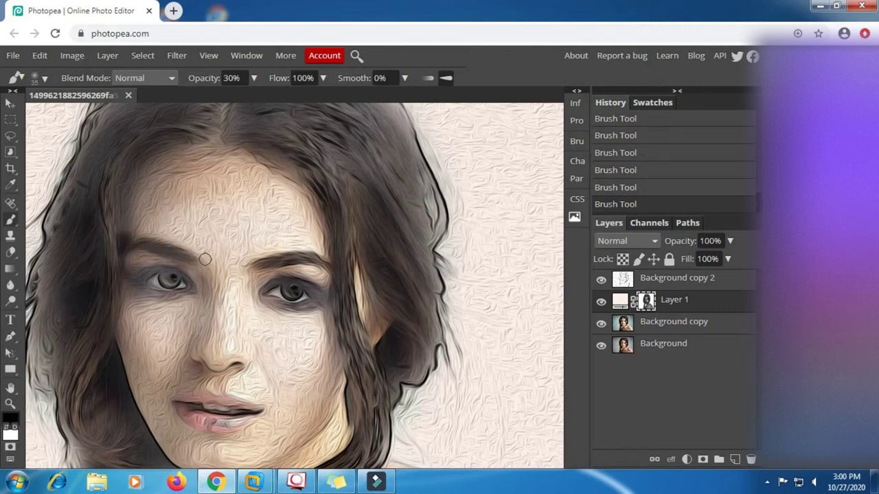
click(154, 251)
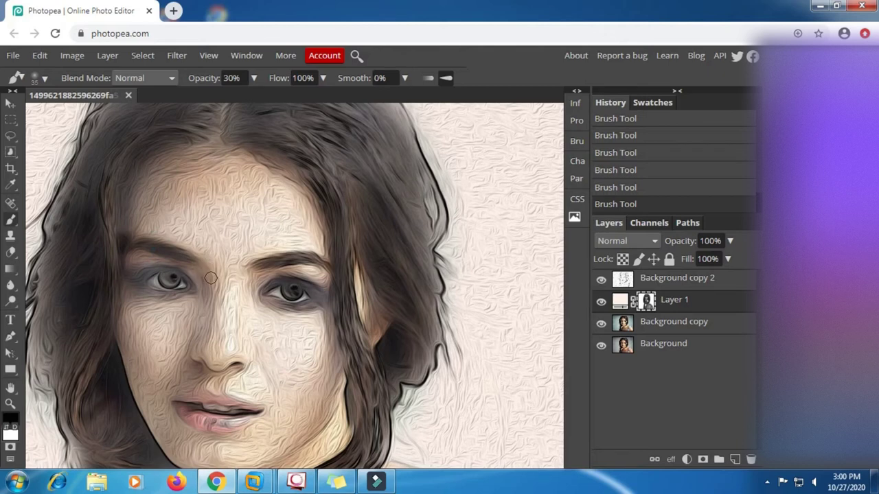
Step: Deepen the shading around the left eye's iris, upper edge and outer corner
click(177, 282)
click(168, 283)
click(165, 271)
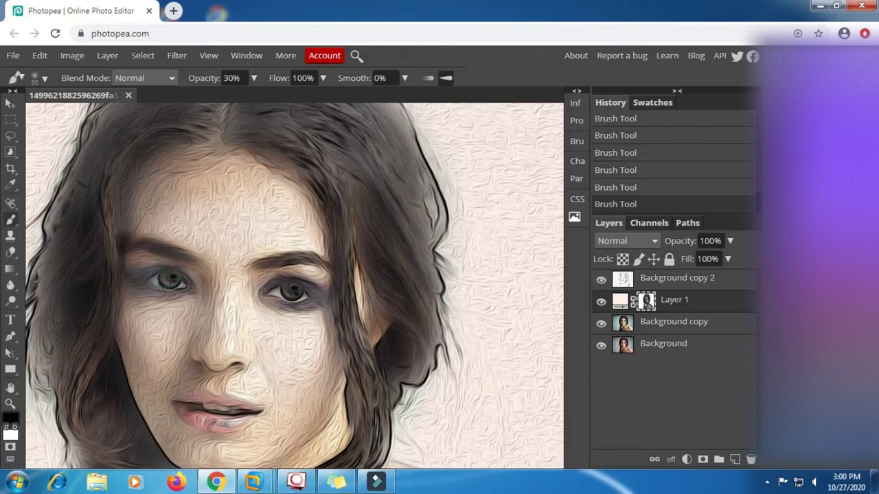
click(167, 280)
click(172, 279)
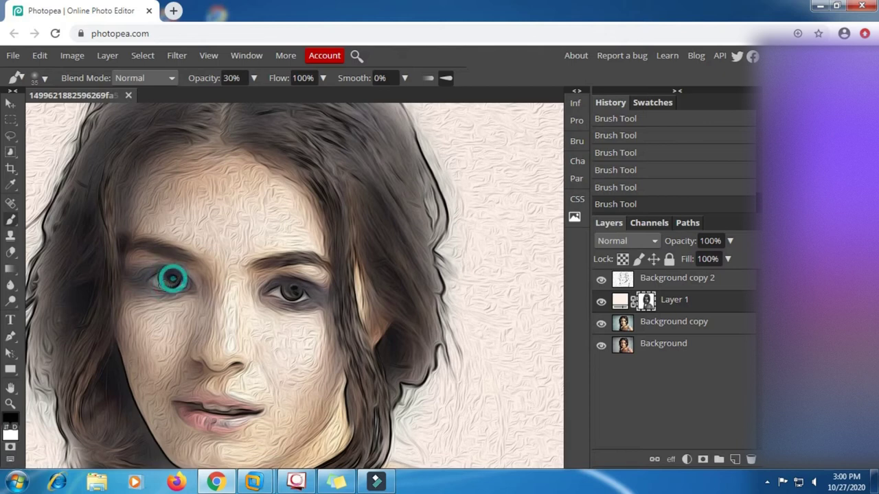
click(144, 274)
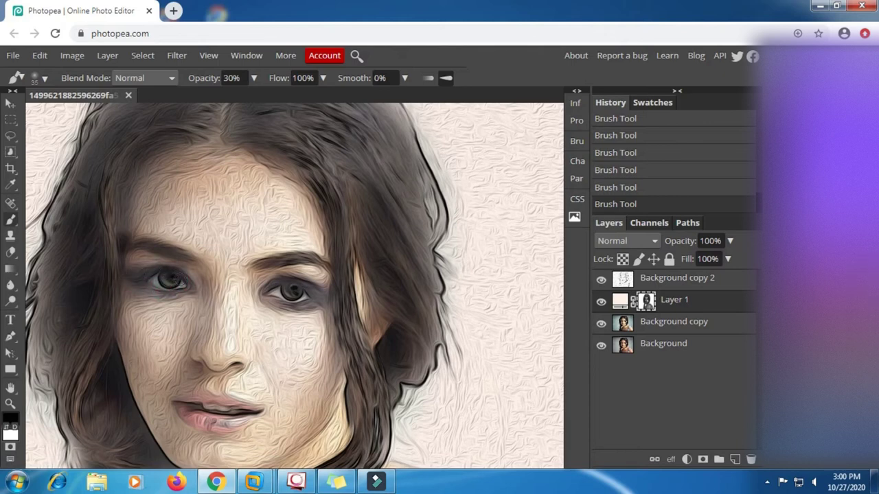
click(128, 277)
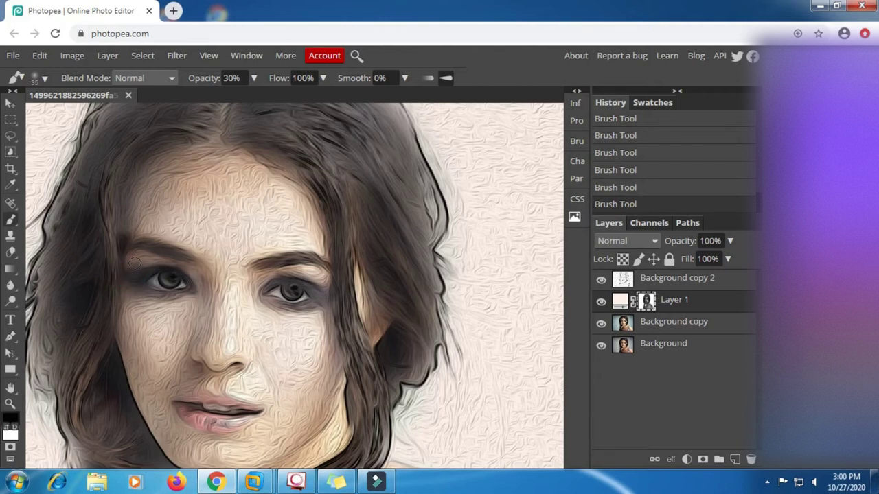
click(168, 283)
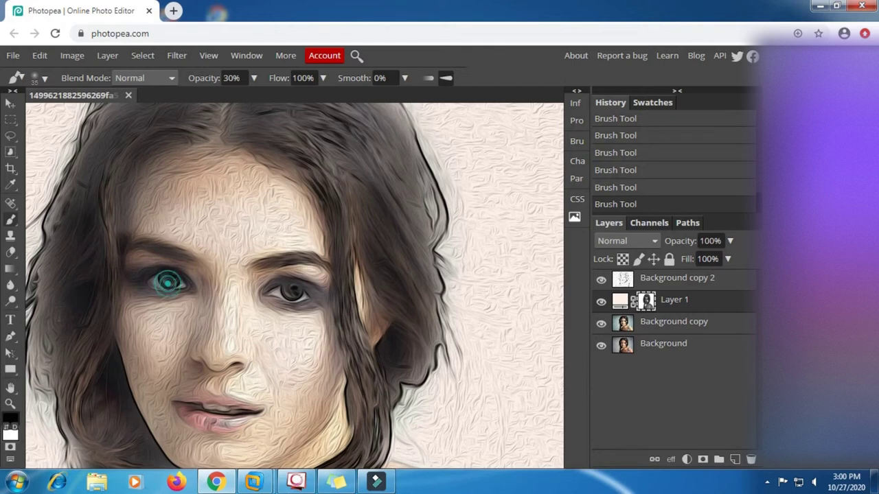
click(168, 283)
Step: Darken around and under the right eye, the cheek side, the hair streak and lip corner
click(291, 287)
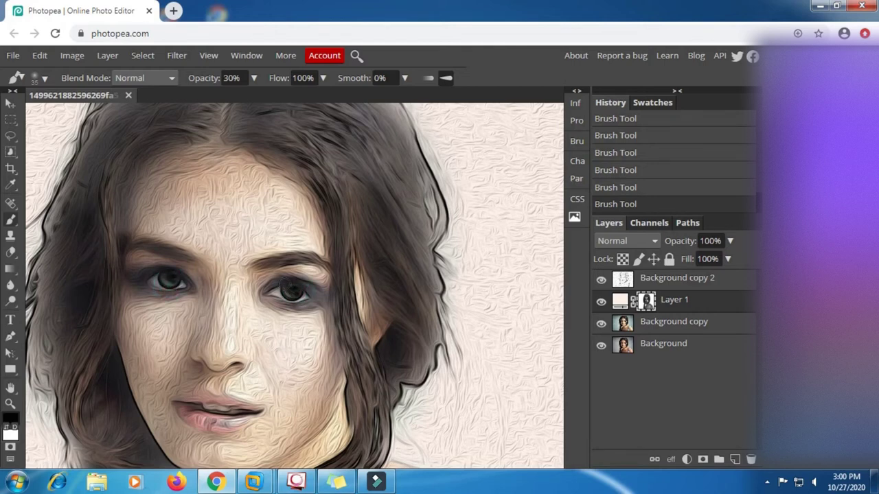
drag(322, 297, 272, 305)
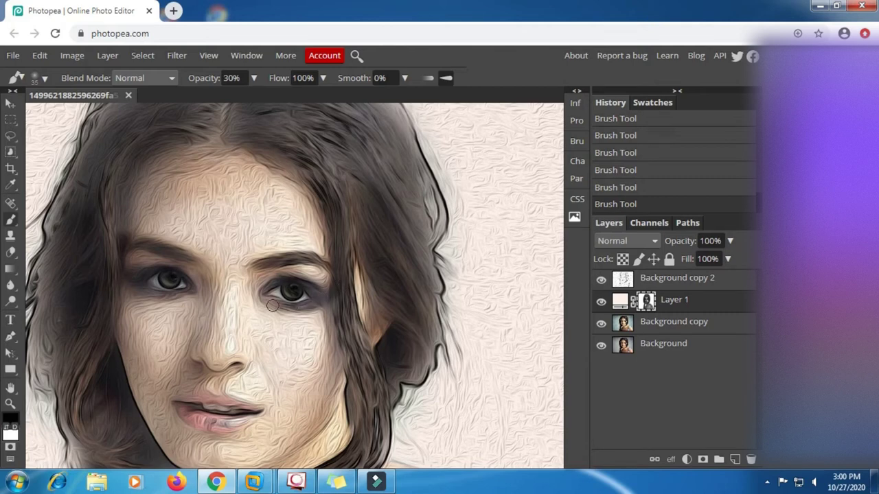
click(278, 269)
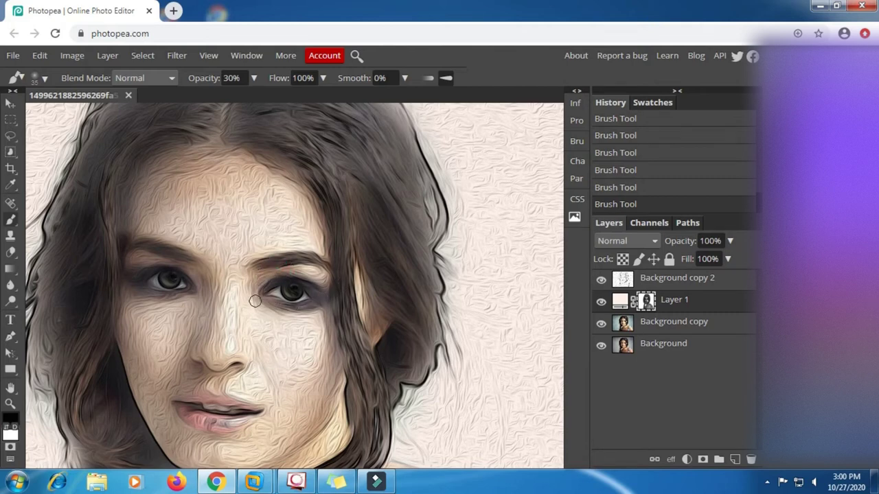
click(283, 265)
click(339, 275)
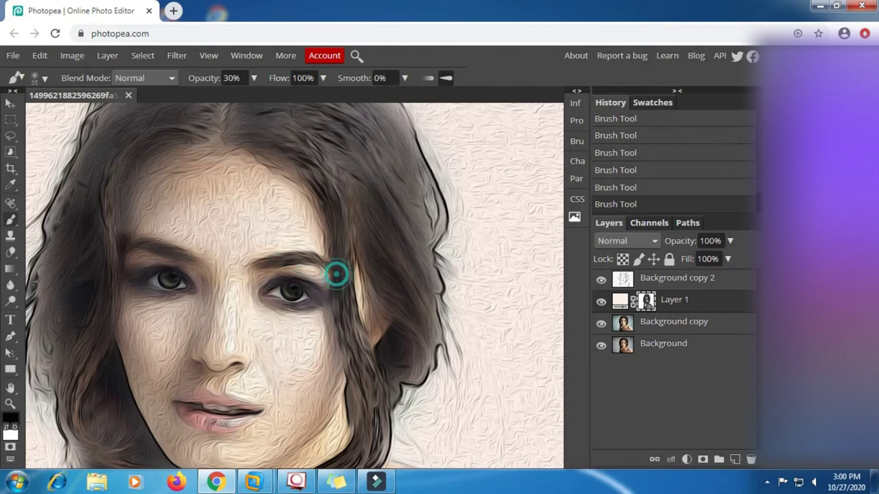
click(385, 311)
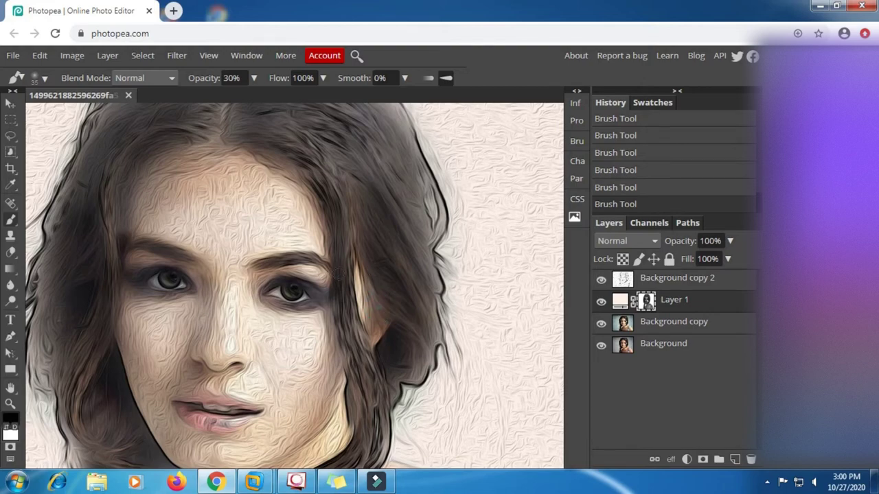
click(368, 260)
scroll(289, 351, down, 2)
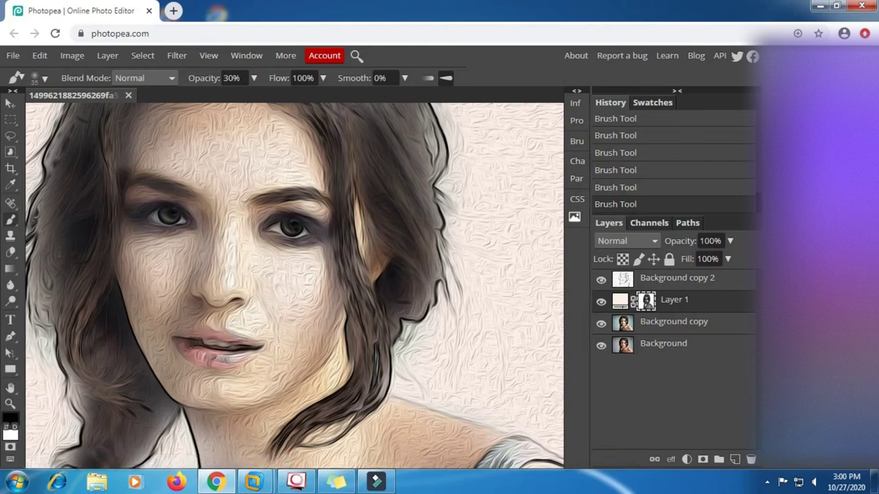
click(183, 349)
Step: Brush Layer 1's mask over both lips, under the nose, the chin line and jaw-side hair
mouse_move(248, 354)
mouse_down()
mouse_move(203, 361)
mouse_move(250, 346)
mouse_up()
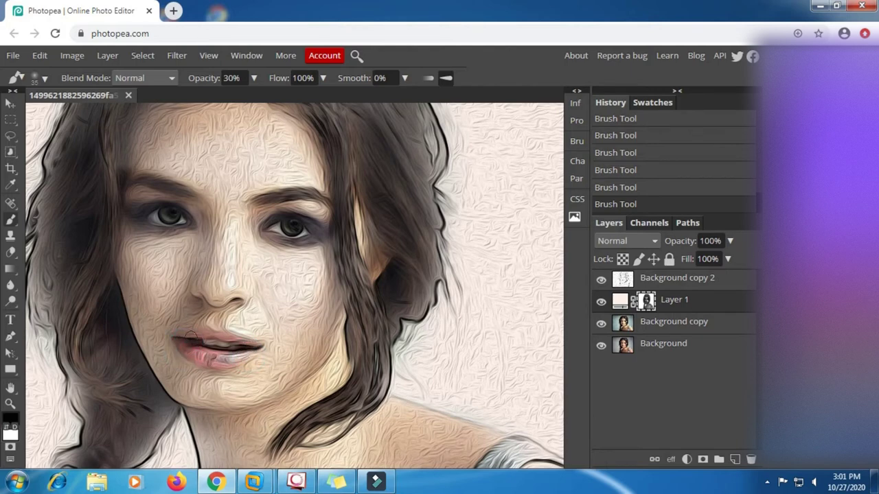
drag(186, 337, 237, 337)
drag(180, 352, 214, 355)
drag(197, 302, 230, 305)
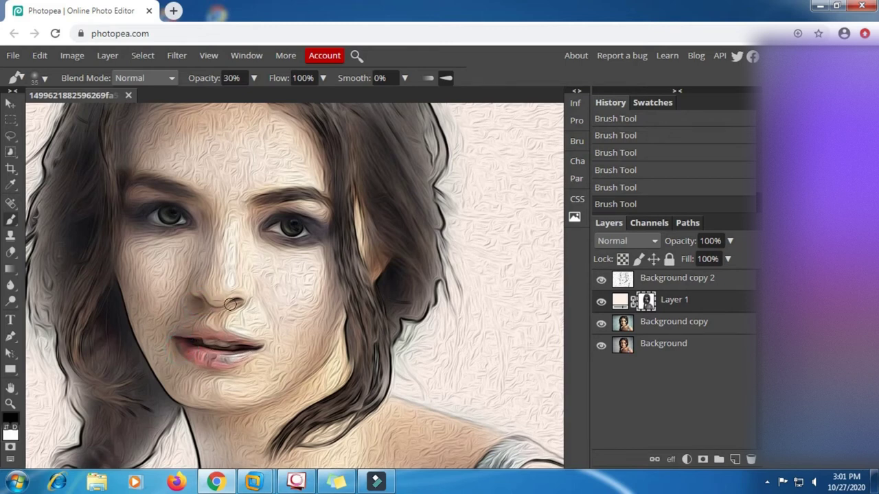
scroll(195, 309, down, 3)
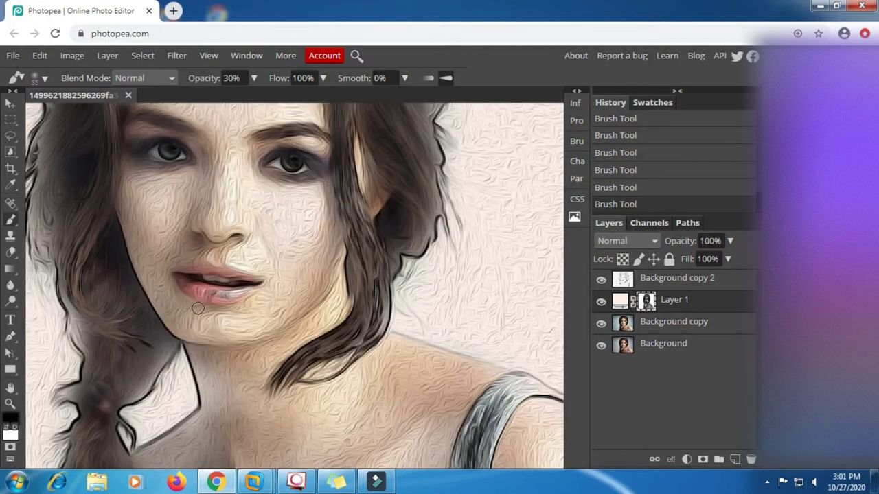
scroll(199, 309, down, 2)
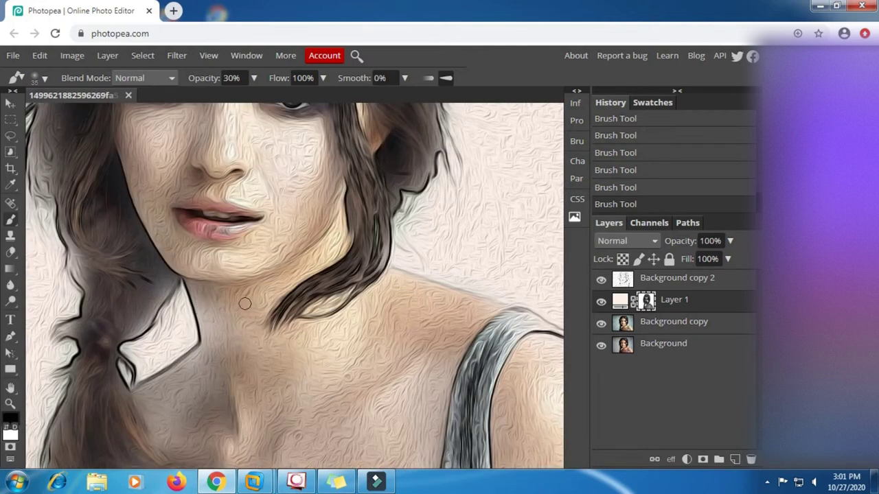
drag(205, 280, 232, 281)
drag(364, 212, 344, 266)
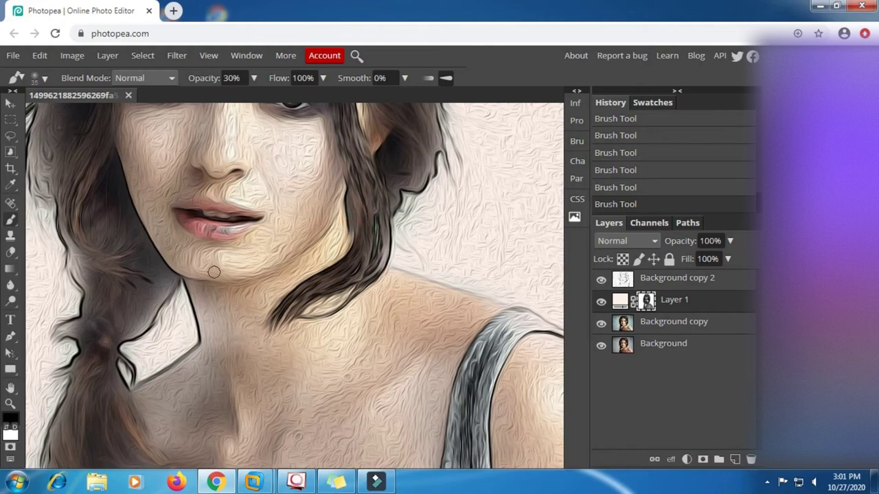
scroll(159, 253, down, 2)
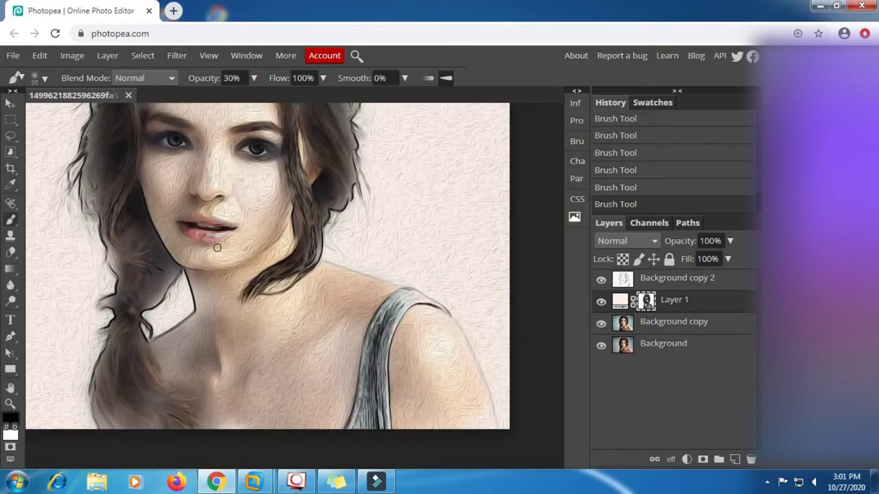
scroll(275, 198, up, 2)
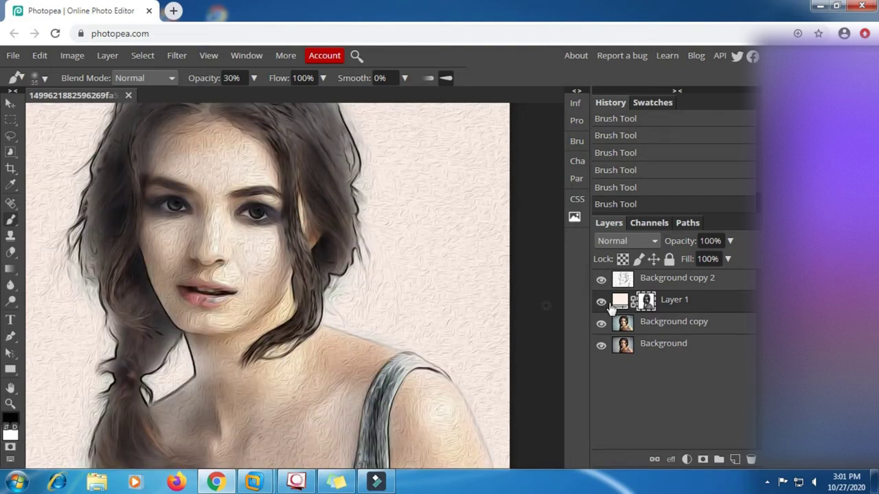
Step: Toggle Background copy 2's visibility to compare, then add a raster mask to it
click(663, 278)
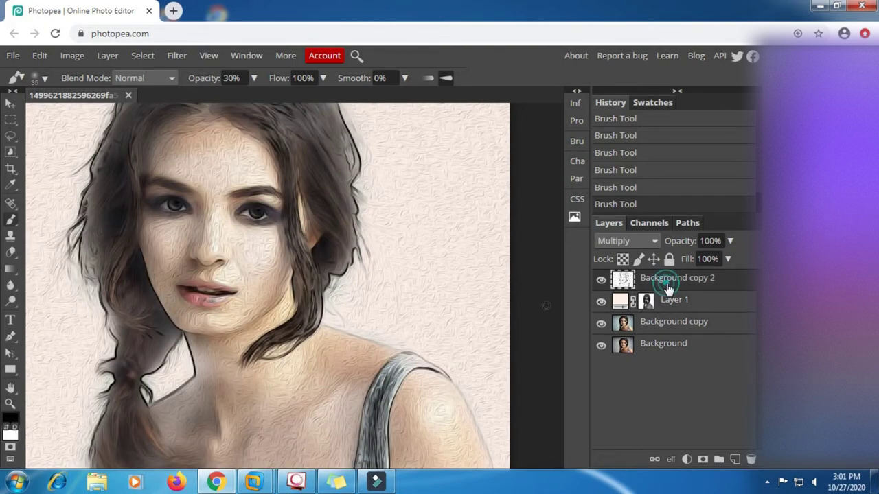
click(602, 279)
click(602, 280)
click(602, 280)
click(602, 279)
click(701, 460)
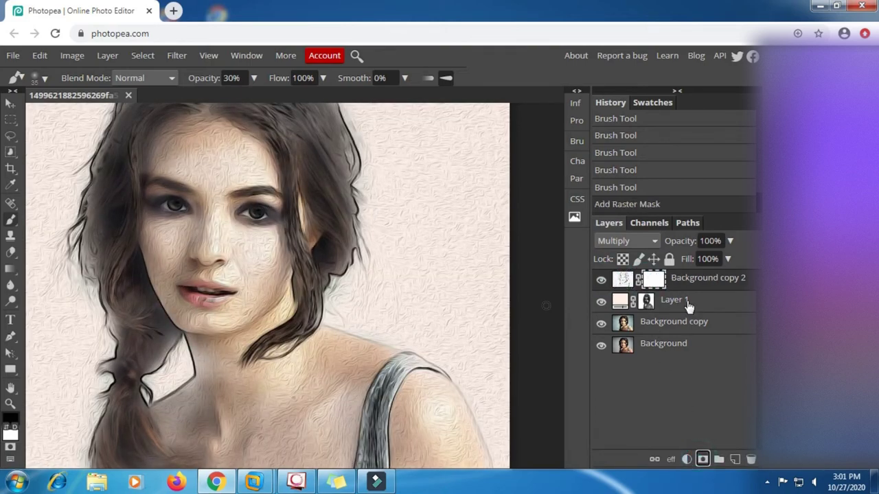
click(653, 281)
Step: Raise brush opacity to 100% and paint Background copy 2's mask black across the forehead
click(255, 78)
drag(210, 98, 268, 101)
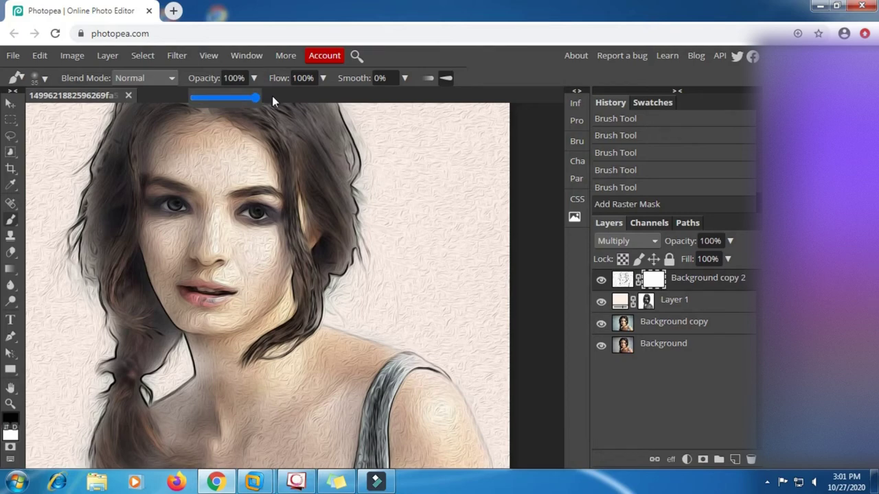
click(652, 281)
scroll(221, 192, up, 5)
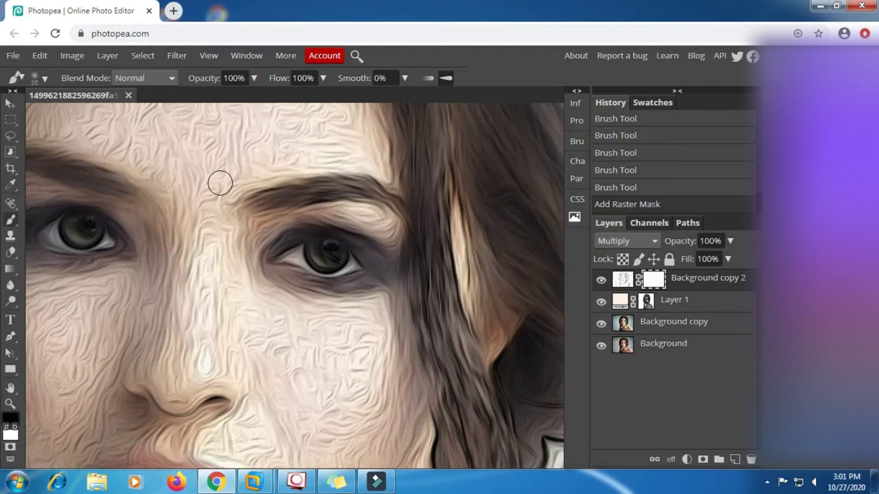
scroll(219, 182, down, 5)
scroll(220, 206, up, 2)
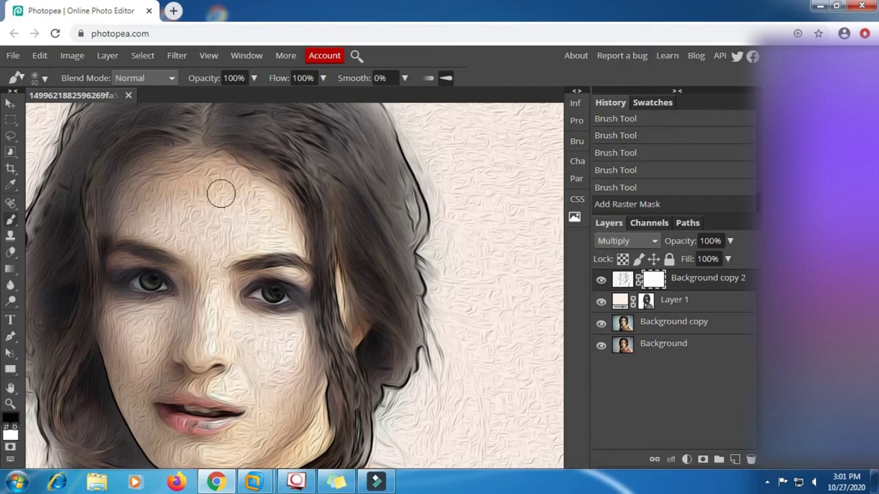
mouse_move(218, 192)
mouse_down()
mouse_move(187, 190)
mouse_move(280, 209)
mouse_move(188, 179)
mouse_move(141, 210)
mouse_up()
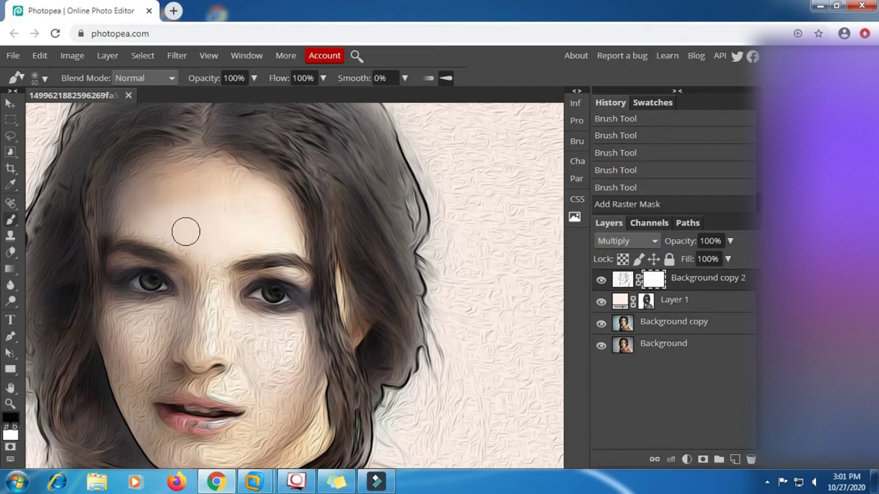
drag(262, 187, 232, 210)
scroll(220, 233, down, 1)
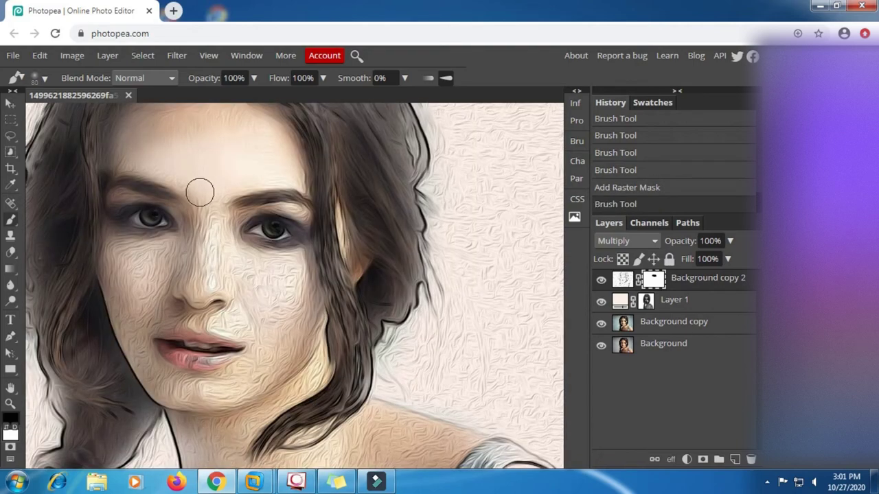
Step: Smooth the cheek and skin beside the nose on Background copy 2's mask
mouse_move(198, 270)
mouse_down()
mouse_move(124, 293)
mouse_move(118, 304)
mouse_move(153, 264)
mouse_move(192, 261)
mouse_move(196, 290)
mouse_move(194, 271)
mouse_move(182, 273)
mouse_move(176, 283)
mouse_move(284, 286)
mouse_move(298, 308)
mouse_move(289, 354)
mouse_move(229, 387)
mouse_move(164, 387)
mouse_move(240, 390)
mouse_move(165, 376)
mouse_up()
click(220, 282)
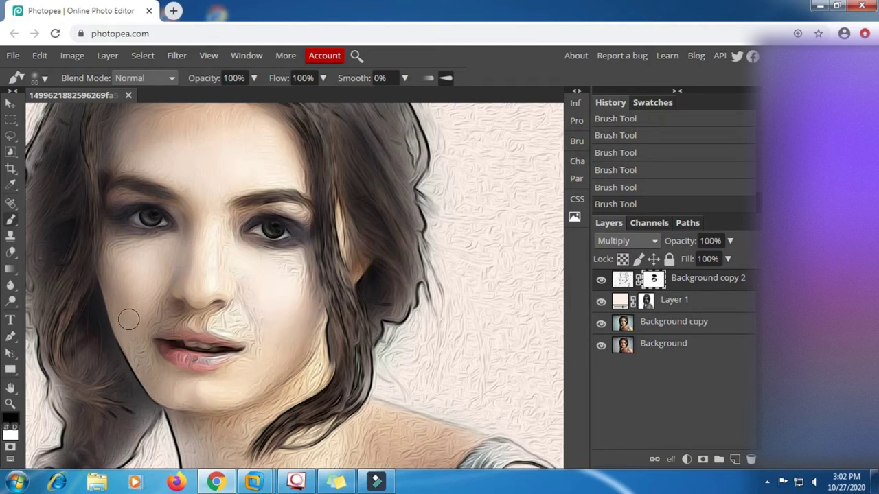
scroll(182, 362, up, 3)
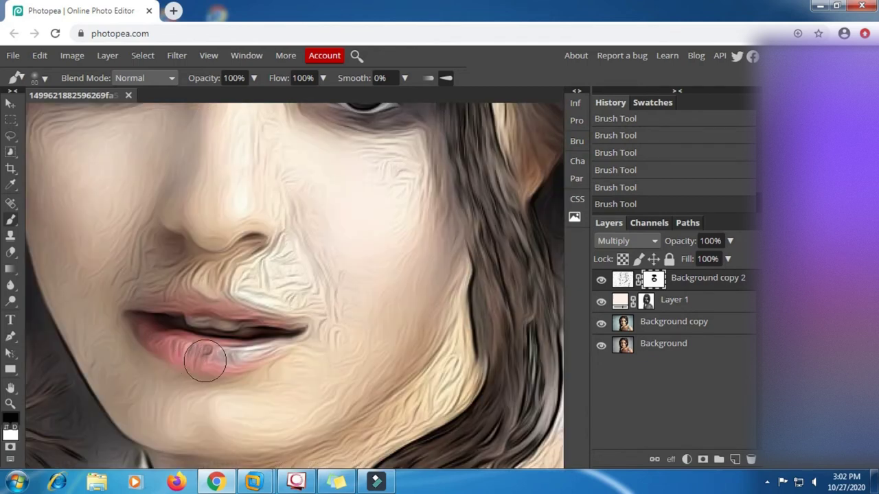
Step: With a smaller brush, smooth the lips, mouth line and skin between nose and lip
key(bracketleft)
key(bracketleft)
key(bracketleft)
drag(162, 344, 267, 349)
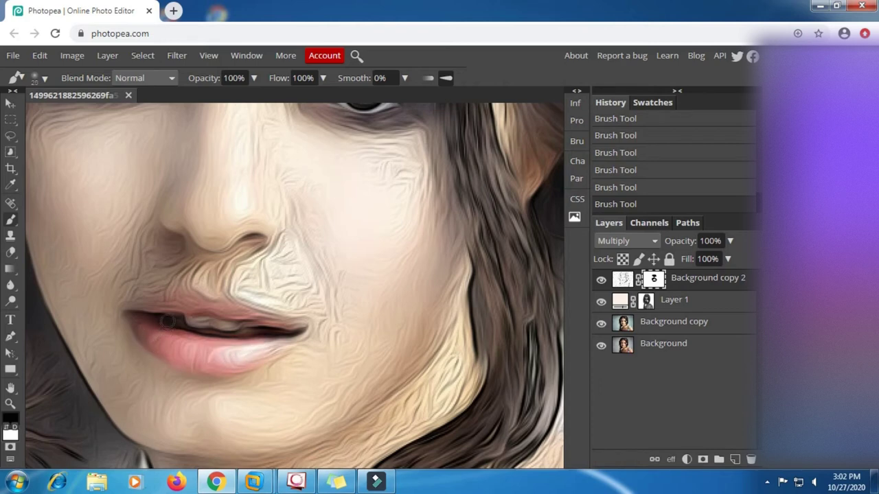
drag(167, 321, 249, 325)
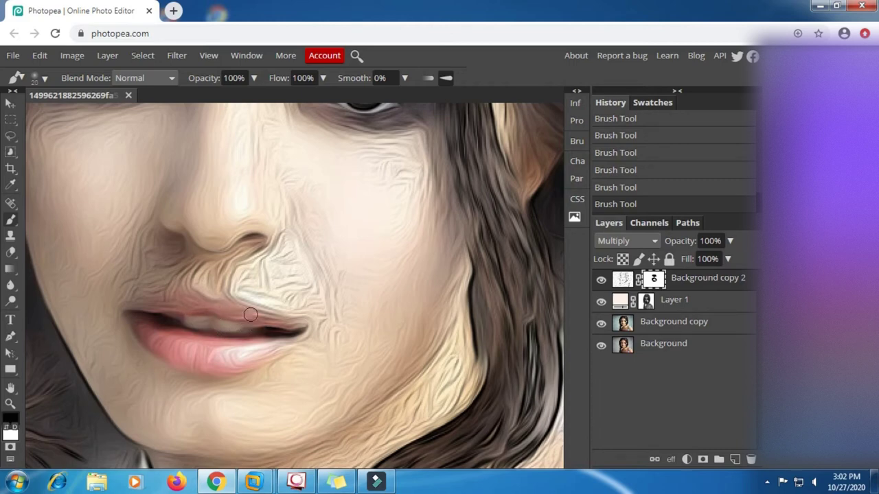
drag(249, 314, 145, 309)
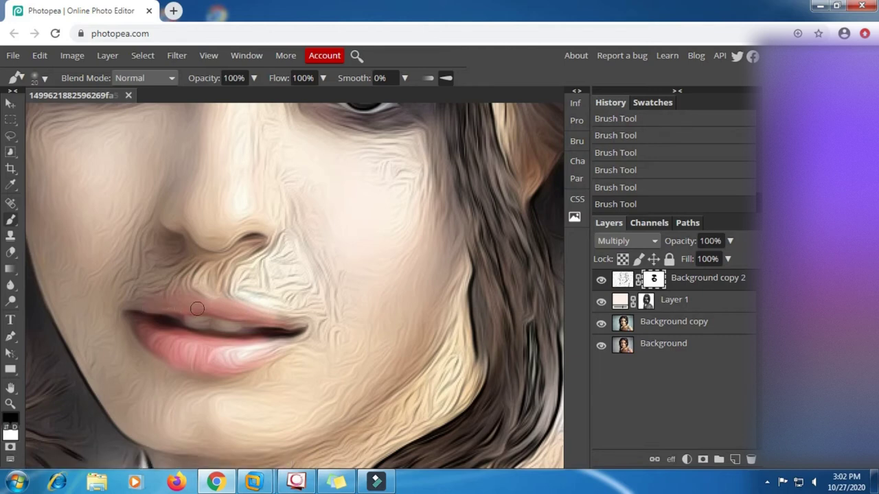
drag(269, 320, 302, 323)
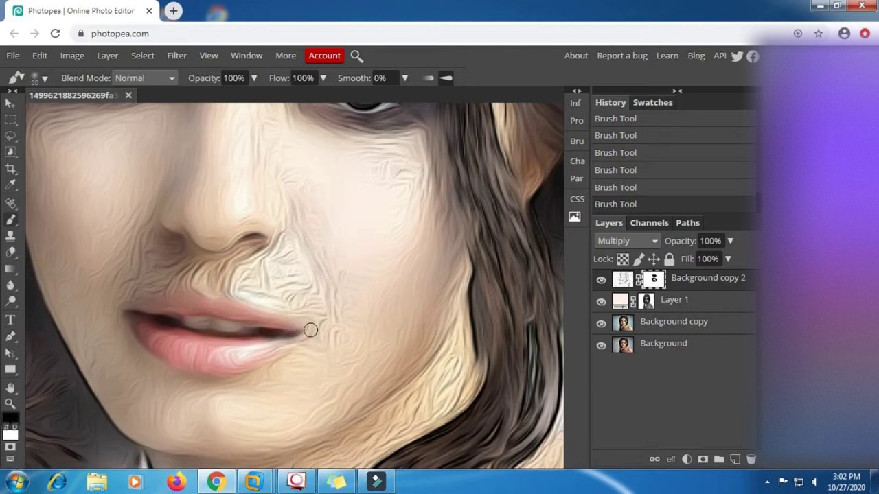
mouse_move(212, 273)
mouse_down()
mouse_move(286, 284)
mouse_move(296, 236)
mouse_move(198, 272)
mouse_move(141, 276)
mouse_move(175, 264)
mouse_up()
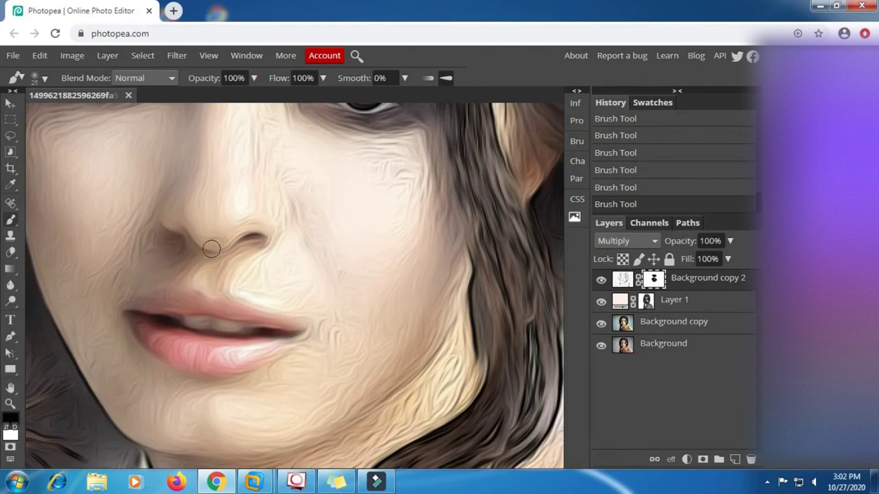
Step: Soften the texture on the nose tip, right cheek and skin around the right eye's outer corner
drag(226, 229, 210, 233)
drag(437, 199, 408, 349)
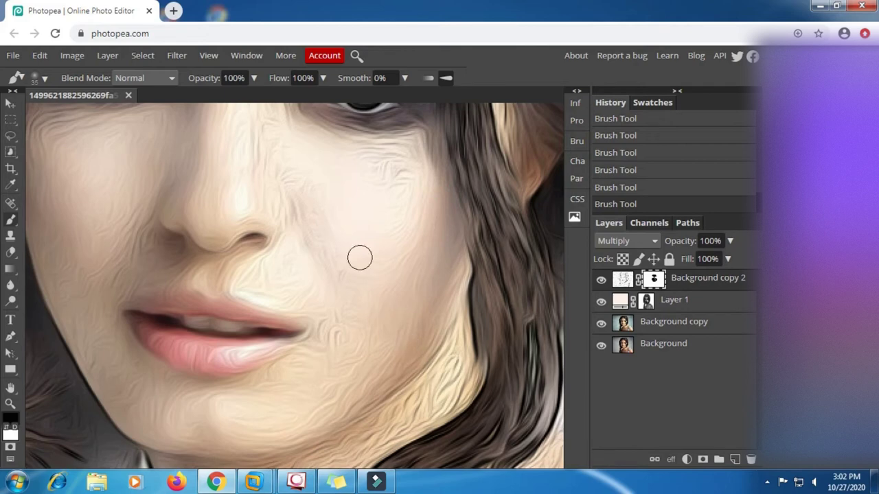
scroll(360, 257, up, 2)
drag(356, 208, 426, 214)
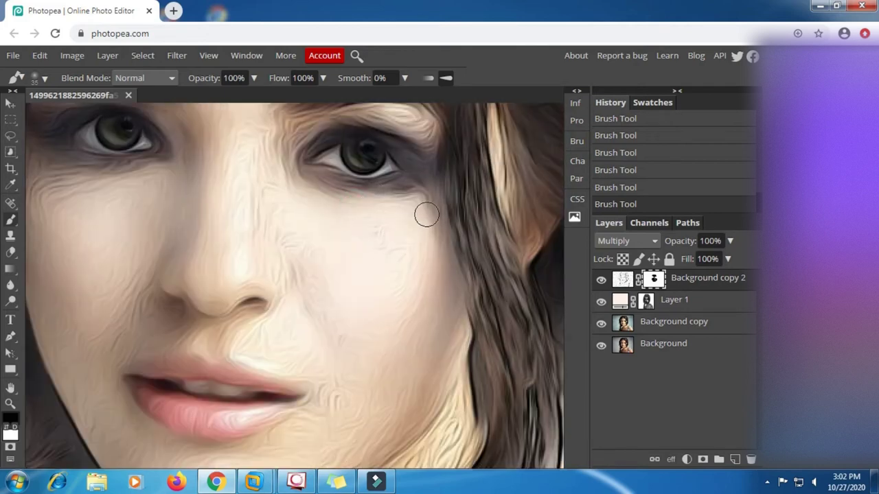
mouse_move(282, 165)
mouse_down()
mouse_move(307, 189)
mouse_move(353, 204)
mouse_move(312, 185)
mouse_up()
scroll(311, 184, up, 1)
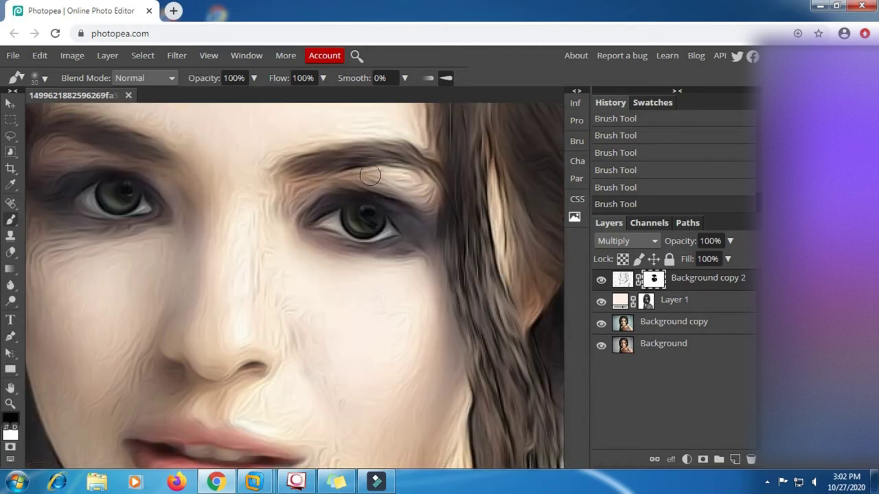
mouse_move(376, 178)
mouse_down()
mouse_move(399, 179)
mouse_move(318, 177)
mouse_up()
drag(382, 181, 424, 223)
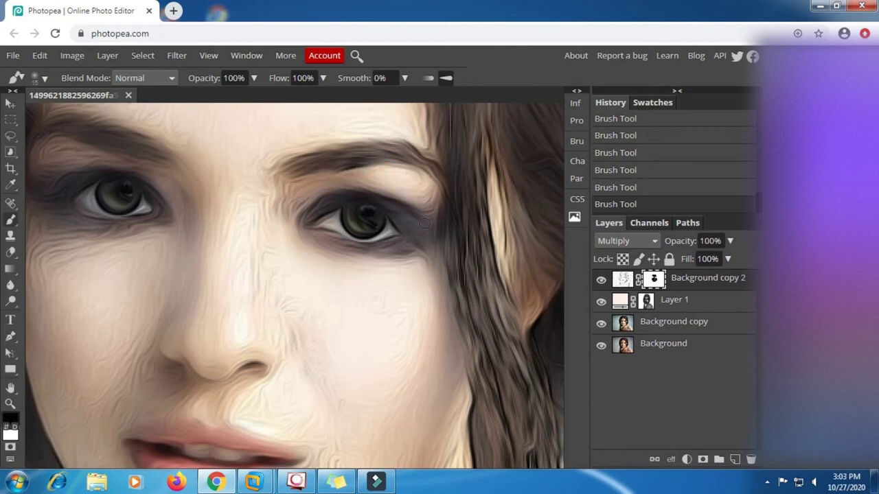
mouse_move(429, 259)
mouse_down()
mouse_move(392, 265)
mouse_move(416, 255)
mouse_up()
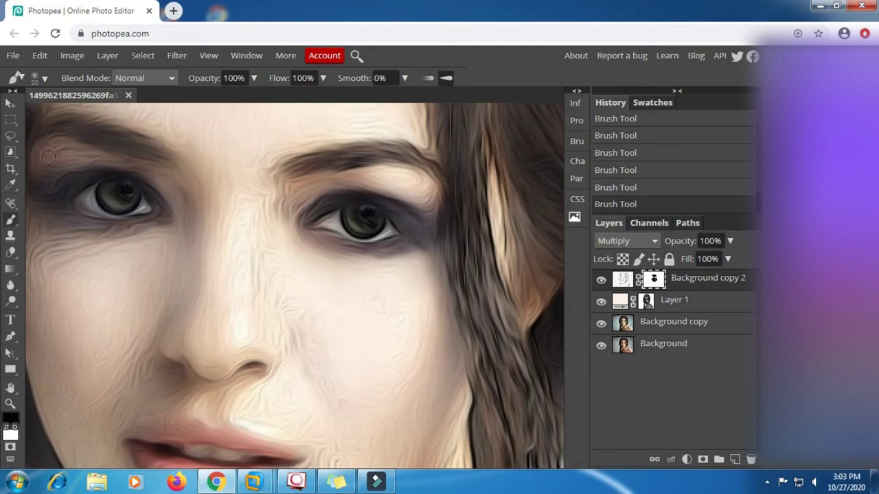
Step: Smooth the wrinkles under the left eye, then pan down toward the mouth and chin
drag(66, 180, 192, 181)
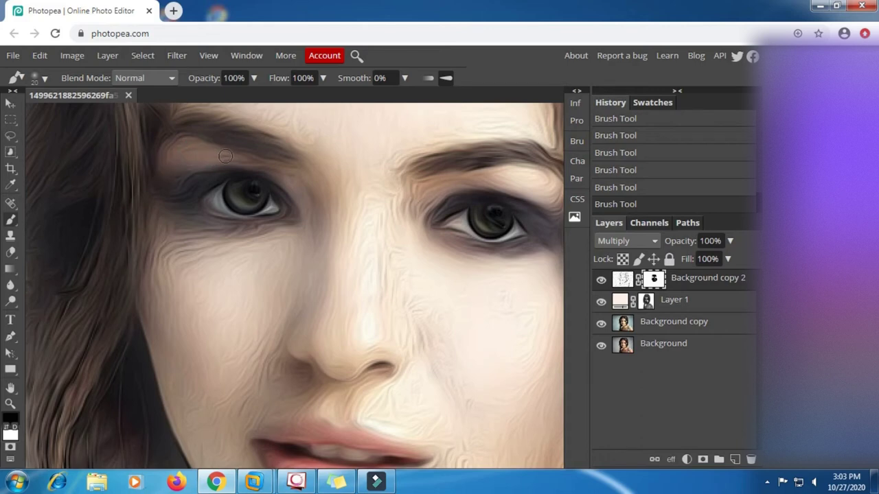
drag(241, 245, 157, 282)
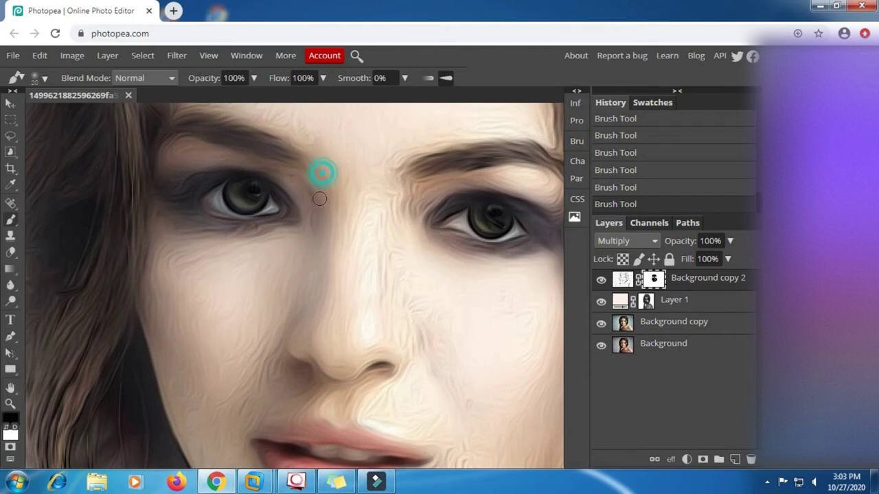
drag(224, 291, 197, 244)
click(154, 207)
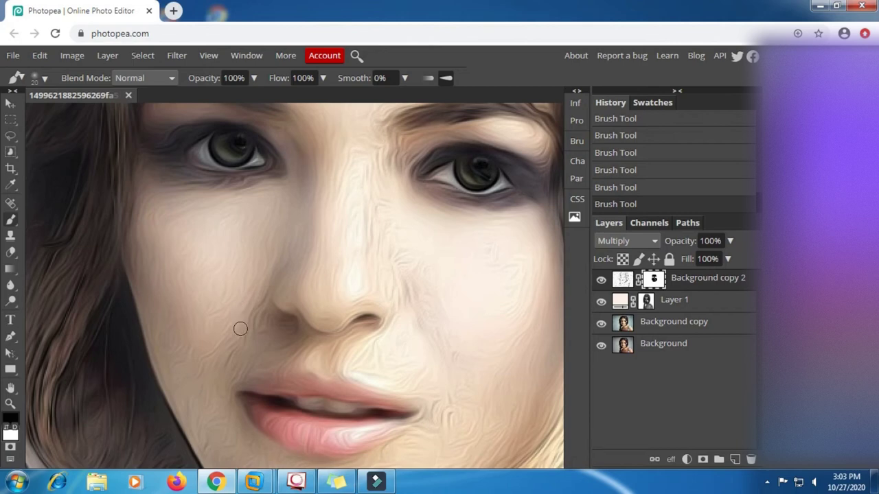
drag(237, 330, 212, 244)
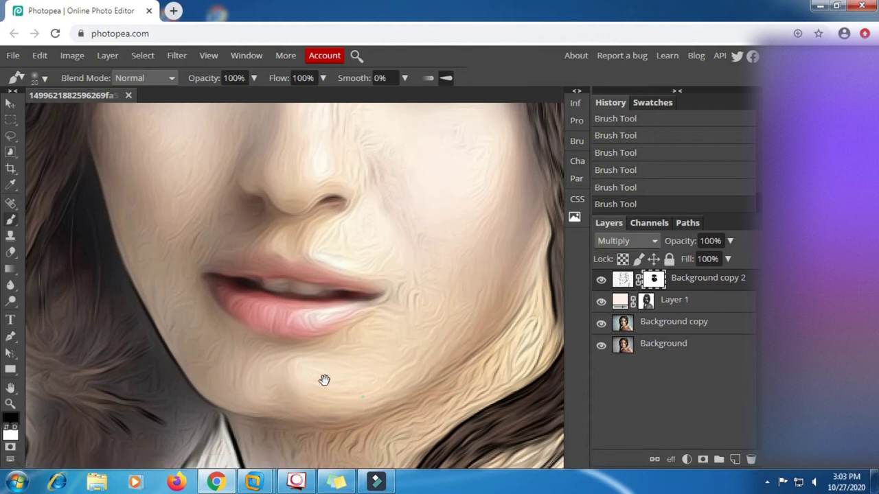
Step: Brush the Background copy 2 mask along the jaw and hair edge to soften them
drag(324, 381, 213, 343)
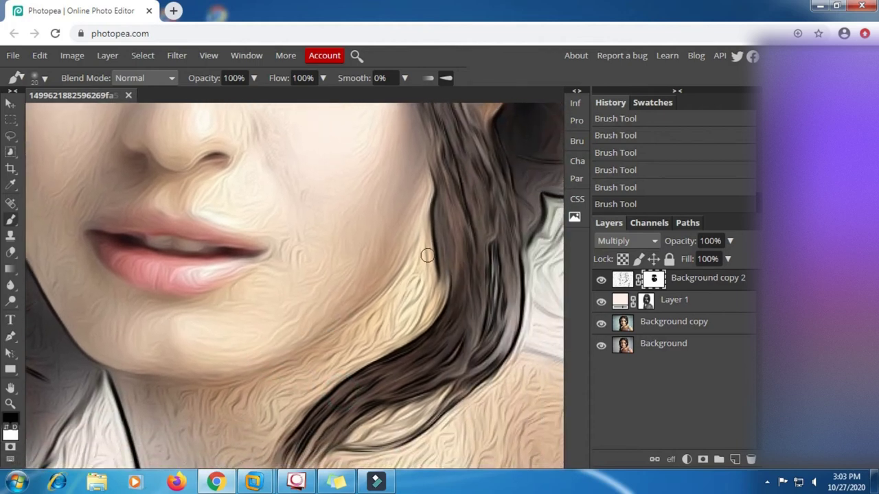
mouse_move(427, 248)
mouse_down()
mouse_move(398, 293)
mouse_move(396, 310)
mouse_move(416, 300)
mouse_move(408, 322)
mouse_move(337, 366)
mouse_move(357, 336)
mouse_move(303, 379)
mouse_up()
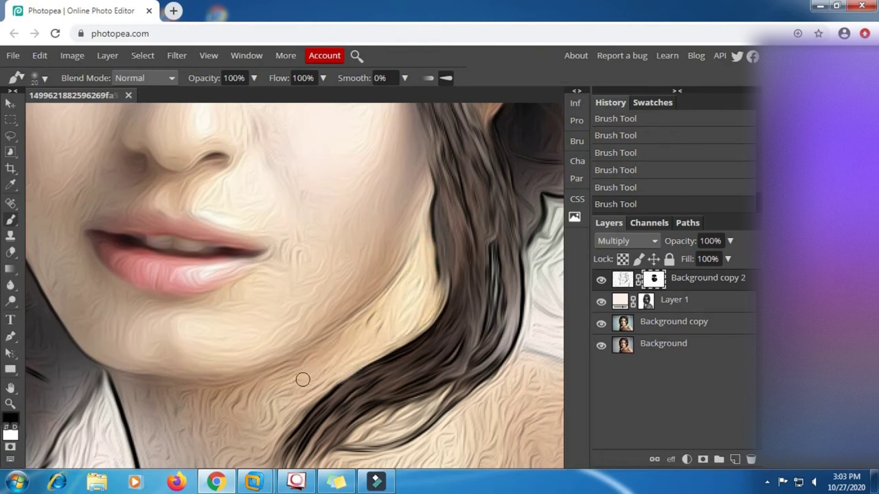
scroll(187, 361, down, 2)
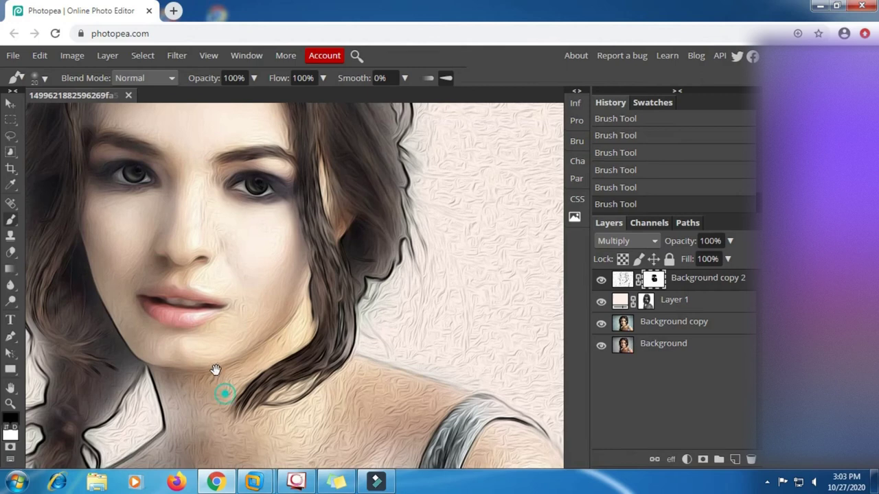
drag(216, 379, 187, 282)
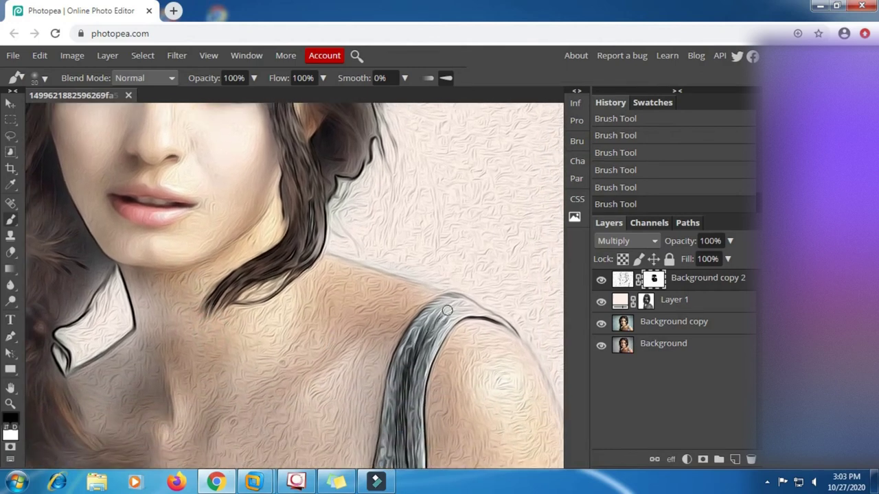
Step: Lighten the grey shoulder strap down to the image bottom and smooth the shoulder skin beside it
mouse_move(447, 310)
mouse_down()
mouse_move(412, 381)
mouse_move(401, 447)
mouse_move(425, 313)
mouse_move(401, 350)
mouse_move(398, 463)
mouse_up()
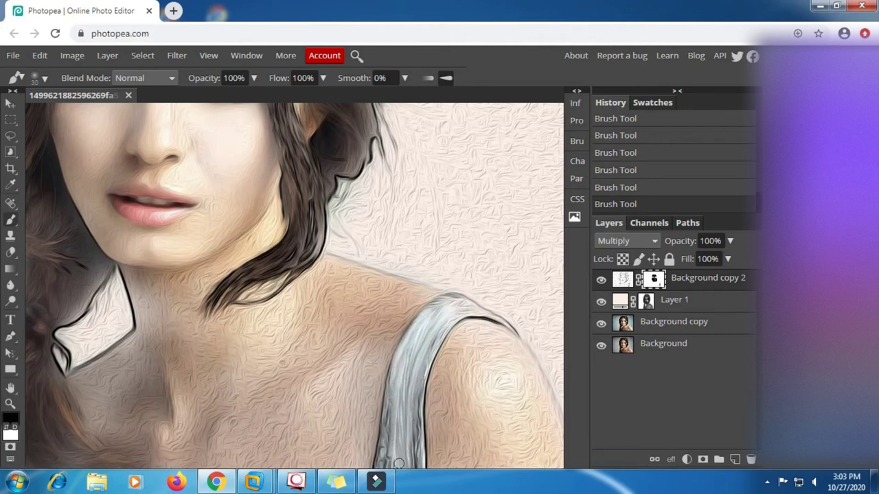
scroll(398, 461, down, 2)
scroll(404, 433, down, 2)
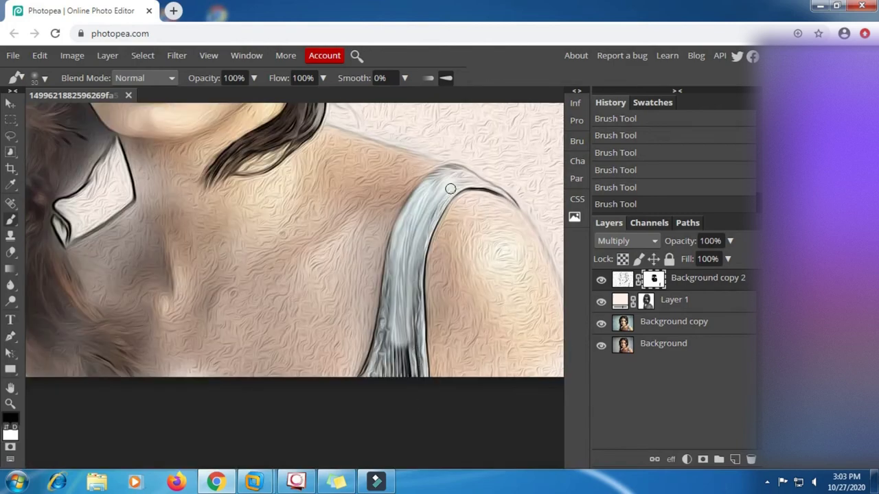
mouse_move(449, 188)
mouse_down()
mouse_move(455, 172)
mouse_move(467, 180)
mouse_up()
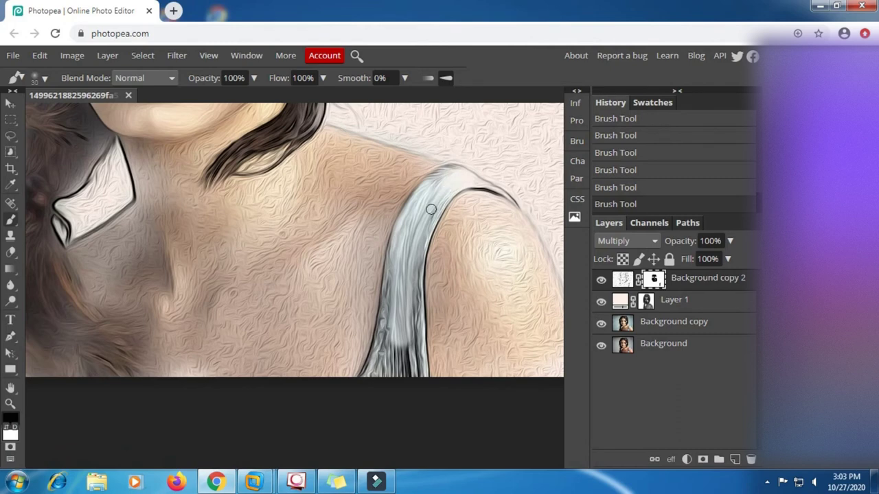
mouse_move(430, 209)
mouse_down()
mouse_move(416, 254)
mouse_move(412, 371)
mouse_move(398, 340)
mouse_move(390, 374)
mouse_move(403, 314)
mouse_move(385, 359)
mouse_move(370, 345)
mouse_up()
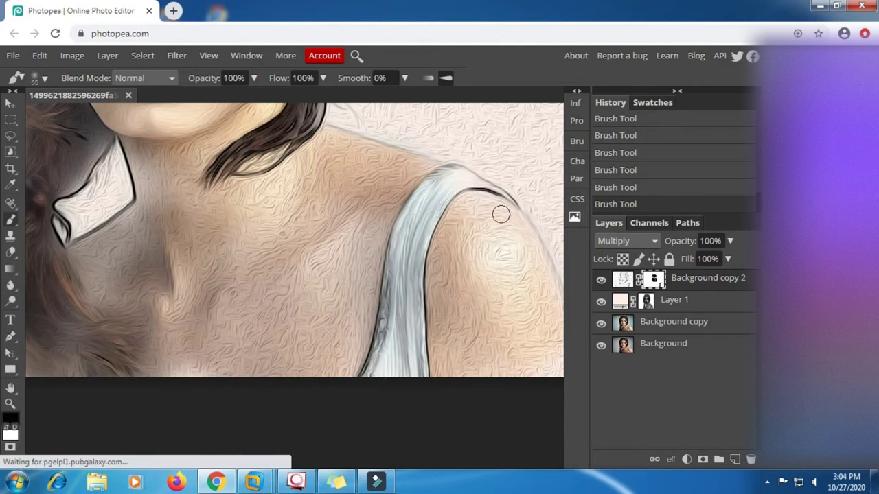
mouse_move(500, 215)
mouse_down()
mouse_move(494, 228)
mouse_move(516, 330)
mouse_move(510, 243)
mouse_move(551, 353)
mouse_move(526, 391)
mouse_move(475, 341)
mouse_move(463, 296)
mouse_move(465, 220)
mouse_move(450, 256)
mouse_move(457, 372)
mouse_up()
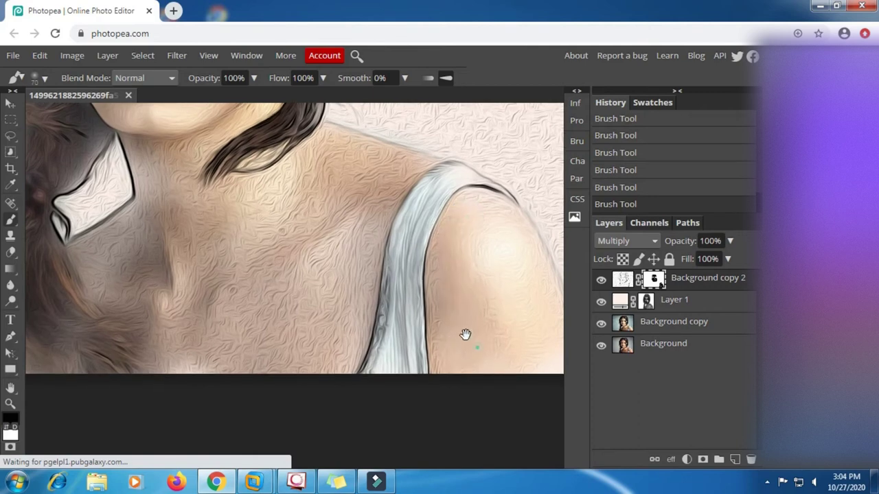
drag(464, 334, 411, 313)
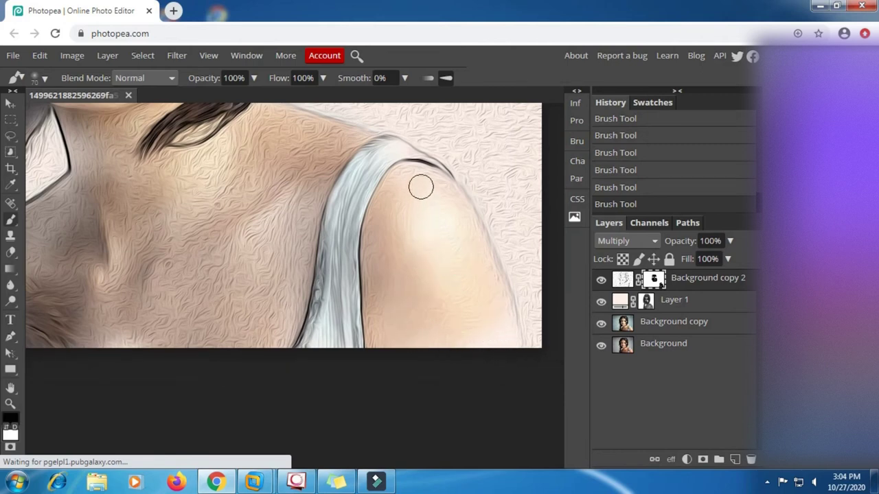
Step: Paint the mask over the collarbone, chest, neck beside the hair and skin under the chin
drag(415, 231, 482, 256)
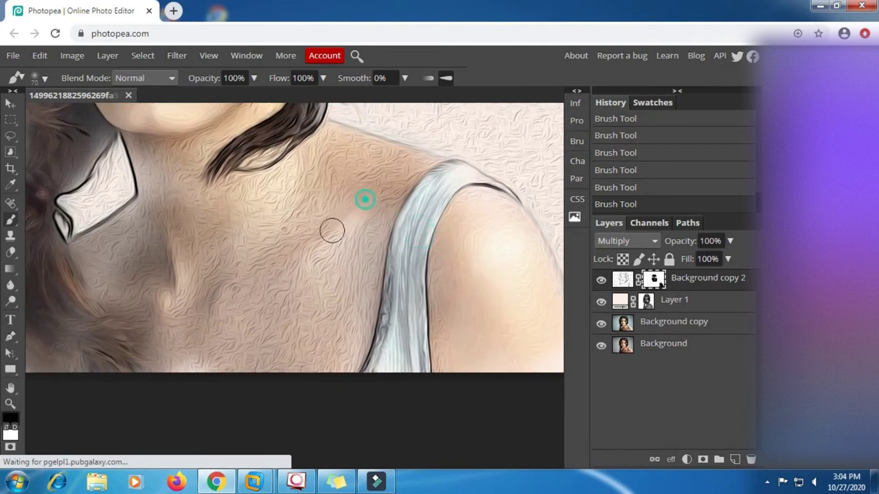
drag(363, 198, 288, 278)
mouse_move(321, 235)
mouse_down()
mouse_move(345, 263)
mouse_move(337, 323)
mouse_move(355, 307)
mouse_move(346, 345)
mouse_move(240, 363)
mouse_move(289, 327)
mouse_move(332, 254)
mouse_move(270, 277)
mouse_move(306, 186)
mouse_move(251, 233)
mouse_move(205, 343)
mouse_move(192, 279)
mouse_move(161, 343)
mouse_move(163, 309)
mouse_move(300, 200)
mouse_move(333, 153)
mouse_move(406, 163)
mouse_move(371, 197)
mouse_move(385, 178)
mouse_move(394, 185)
mouse_move(373, 222)
mouse_move(281, 273)
mouse_move(388, 244)
mouse_move(247, 190)
mouse_move(202, 222)
mouse_move(204, 284)
mouse_move(237, 316)
mouse_up()
scroll(281, 272, up, 2)
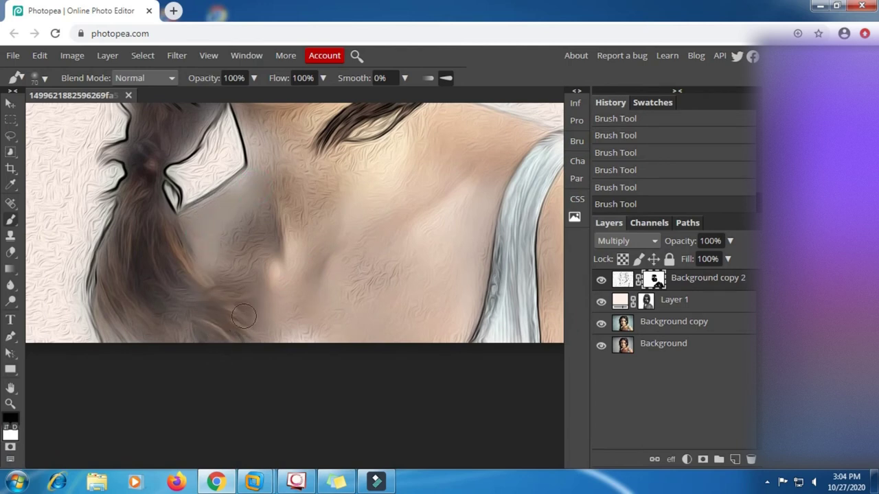
mouse_move(205, 254)
mouse_down()
mouse_move(304, 216)
mouse_move(331, 178)
mouse_move(347, 200)
mouse_up()
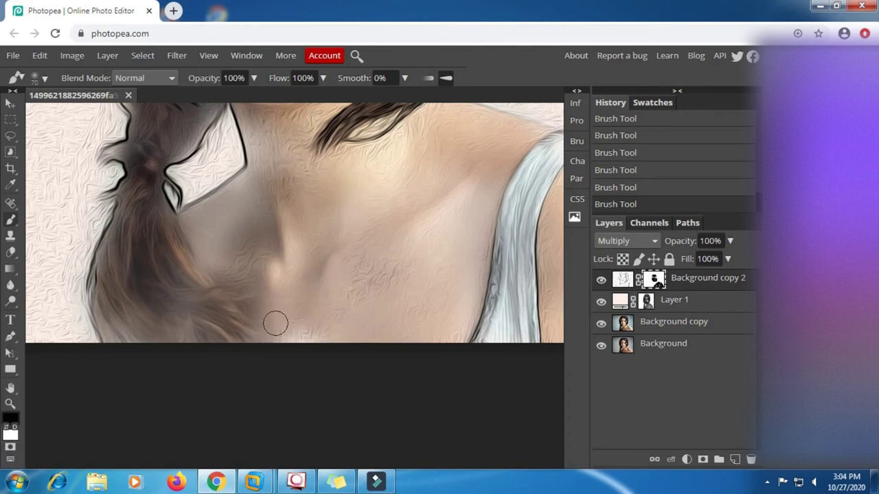
drag(270, 302, 257, 367)
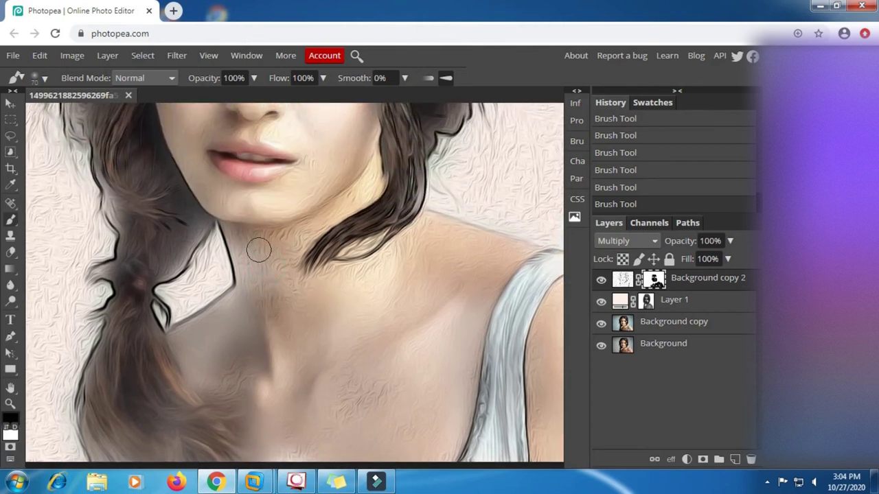
mouse_move(251, 220)
mouse_down()
mouse_move(324, 215)
mouse_move(365, 183)
mouse_move(281, 256)
mouse_move(337, 247)
mouse_move(385, 220)
mouse_move(379, 199)
mouse_up()
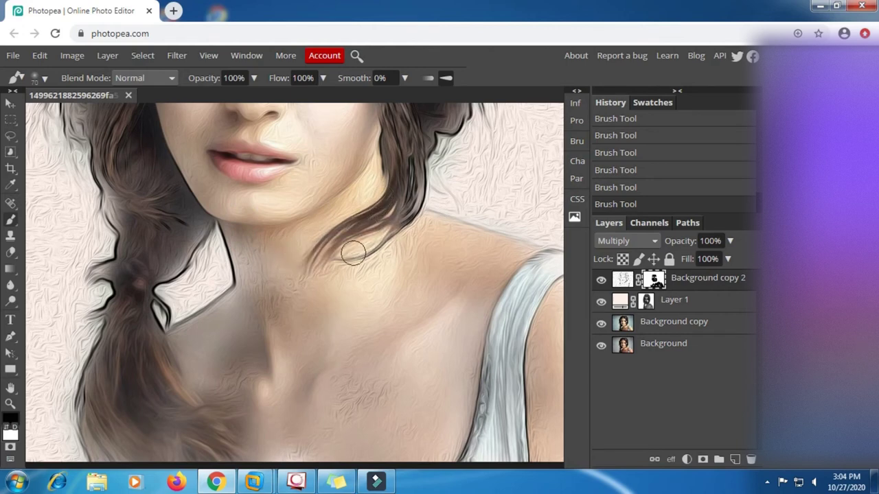
drag(359, 256, 365, 384)
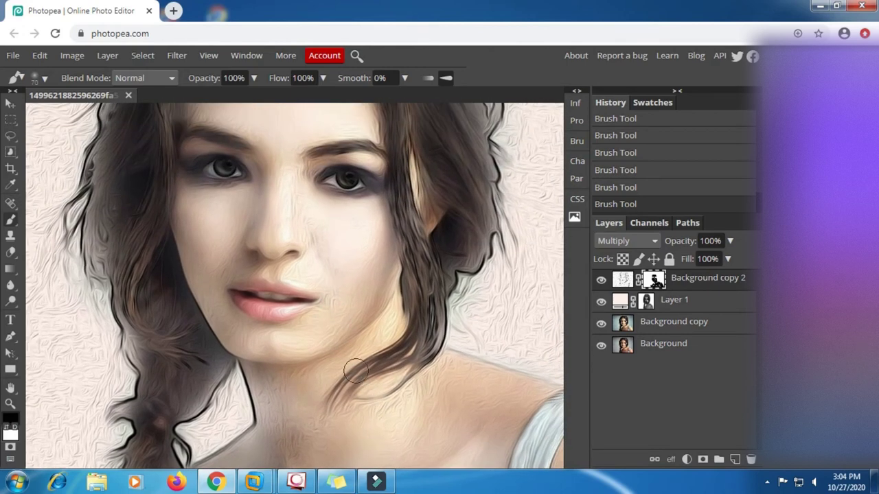
Step: Paint out the dark outline around the top and right edge of the hair
drag(447, 204, 398, 411)
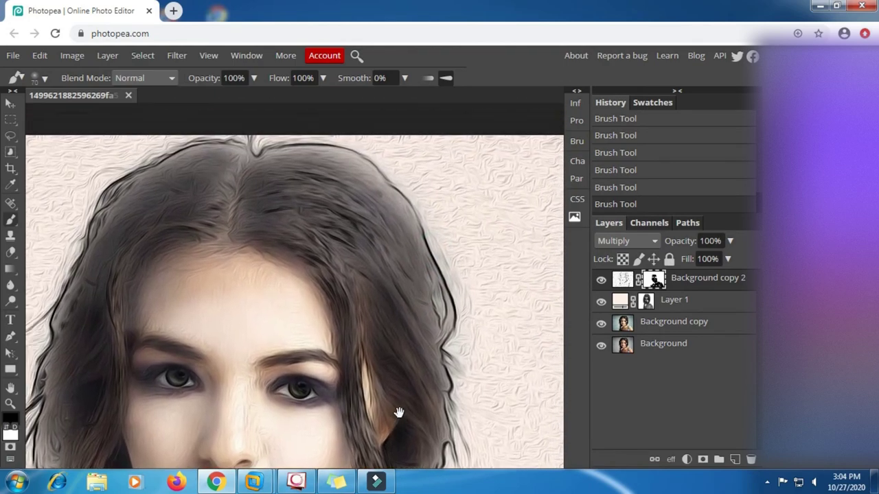
scroll(366, 312, down, 2)
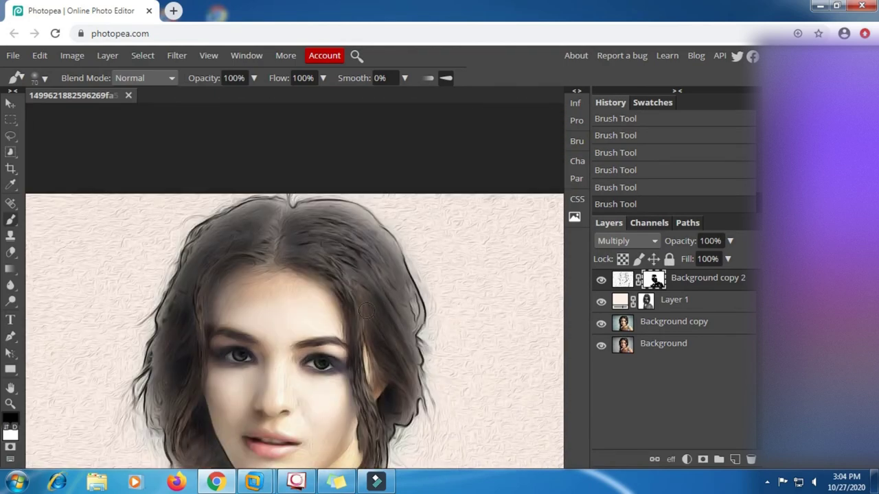
mouse_move(340, 215)
mouse_down()
mouse_move(169, 258)
mouse_move(141, 329)
mouse_up()
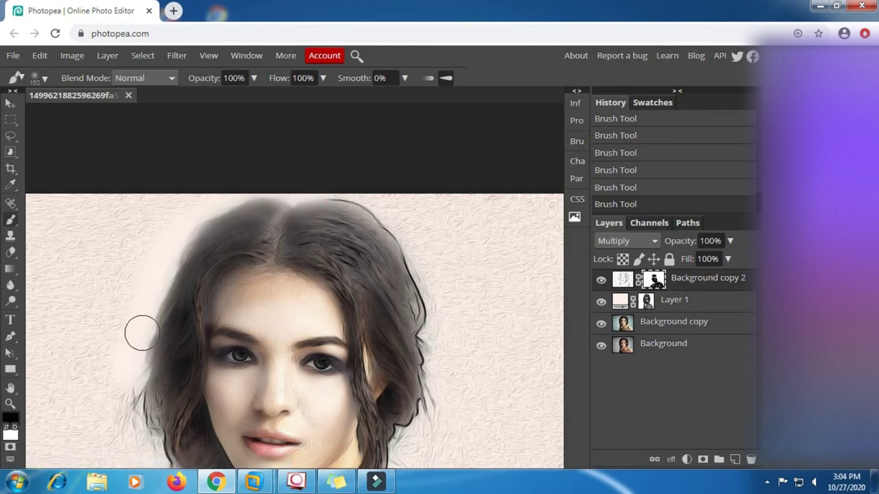
drag(358, 208, 427, 374)
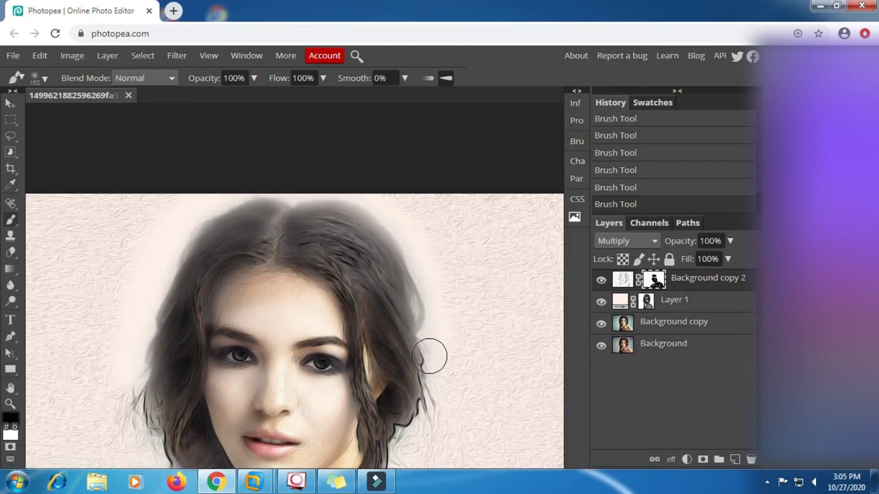
drag(382, 259, 329, 203)
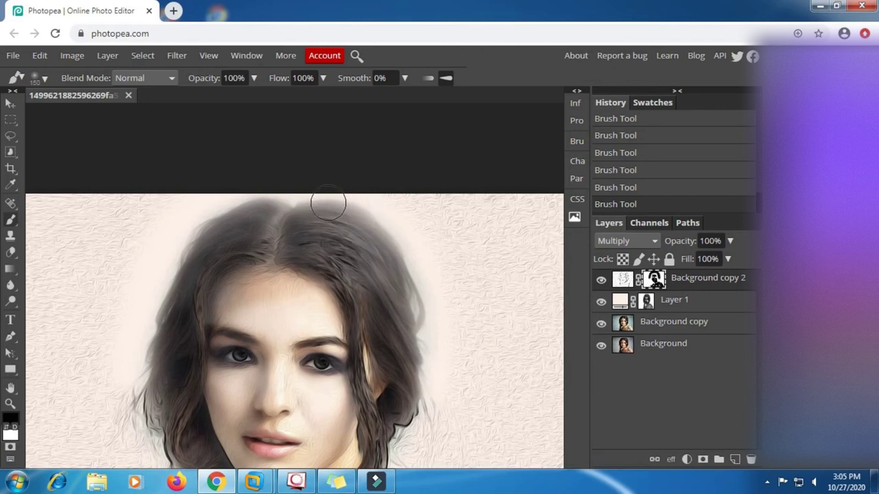
mouse_move(295, 236)
mouse_down()
mouse_move(325, 231)
mouse_move(245, 241)
mouse_up()
Step: Soften the dark outline and strands of the right hair down beside the cheek
scroll(346, 276, down, 2)
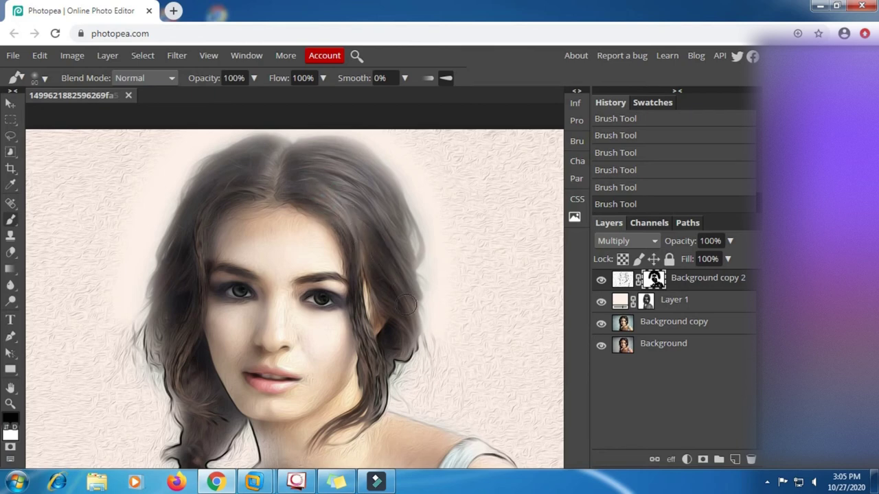
drag(402, 344, 420, 234)
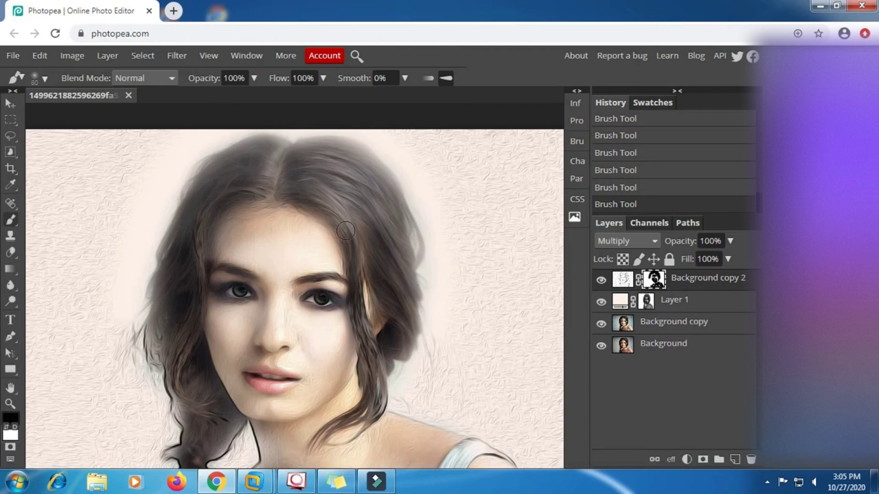
drag(345, 230, 381, 383)
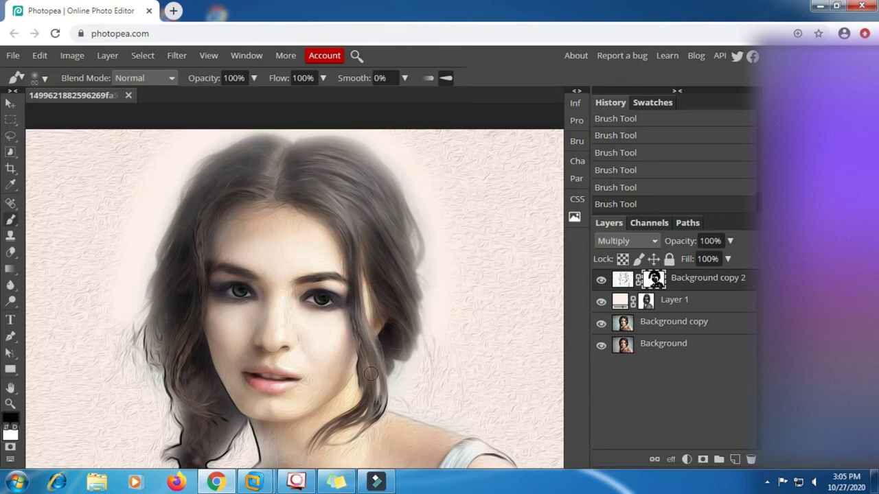
scroll(369, 374, down, 4)
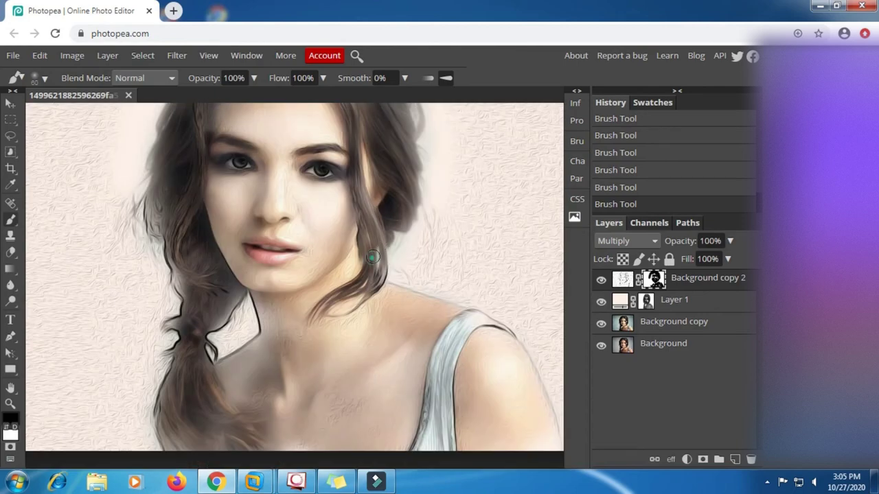
drag(371, 257, 353, 274)
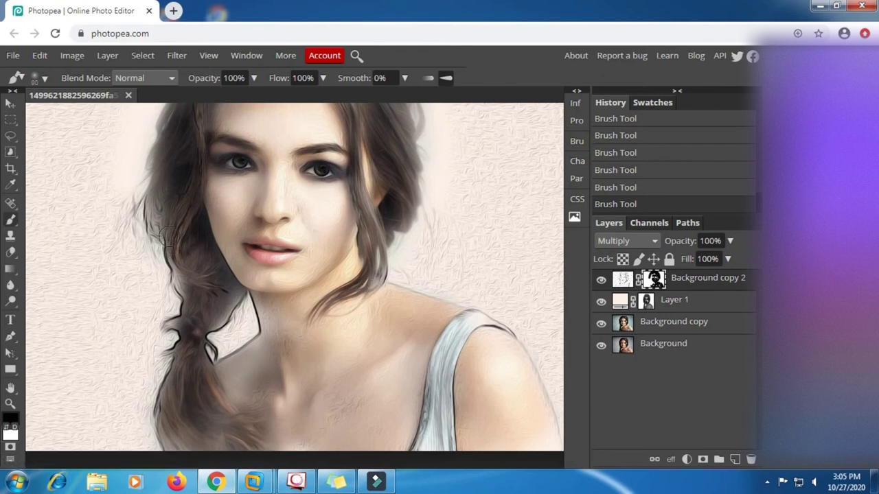
Step: Brighten the left hair strand and remove the black outlines around the braid
drag(168, 237, 166, 335)
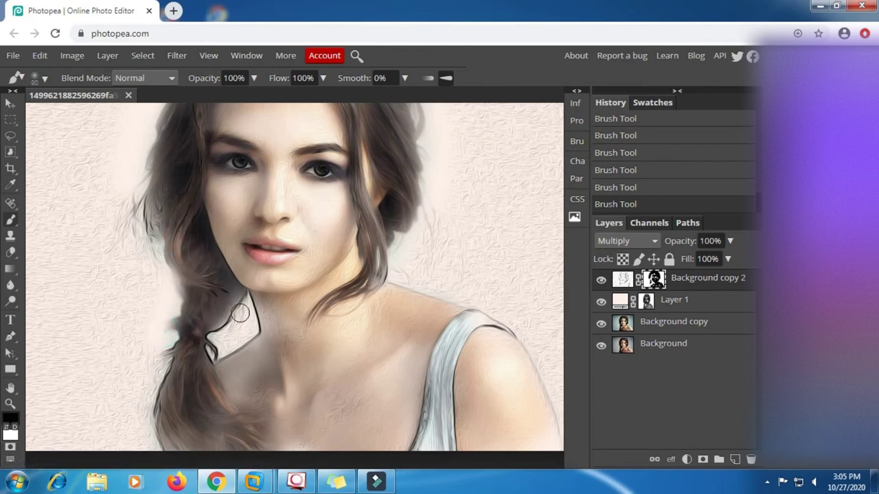
drag(237, 312, 184, 322)
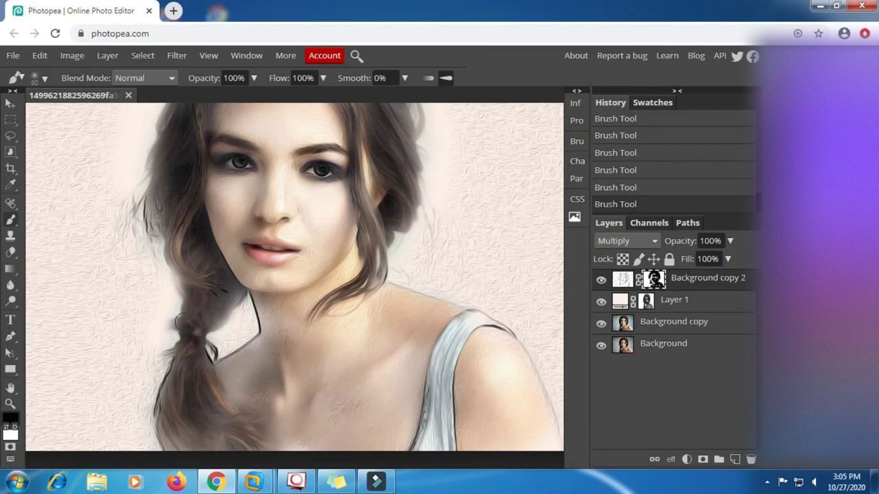
scroll(182, 326, down, 3)
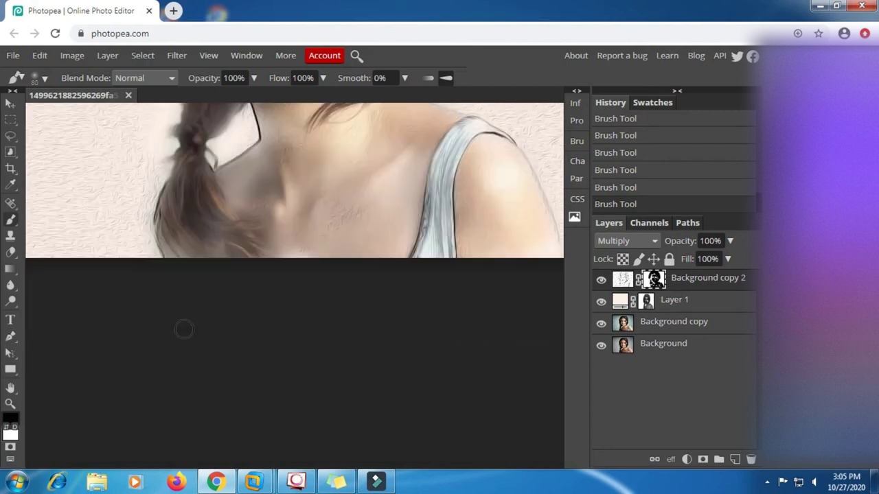
scroll(197, 222, up, 2)
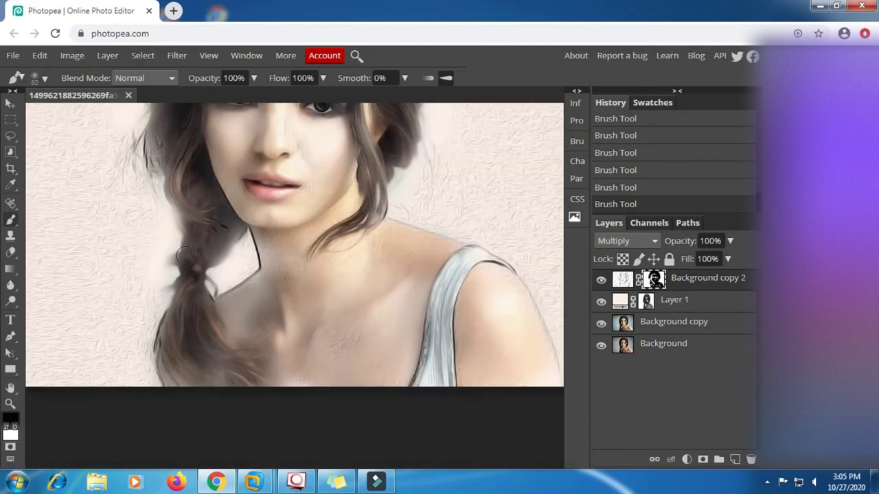
drag(155, 314, 158, 365)
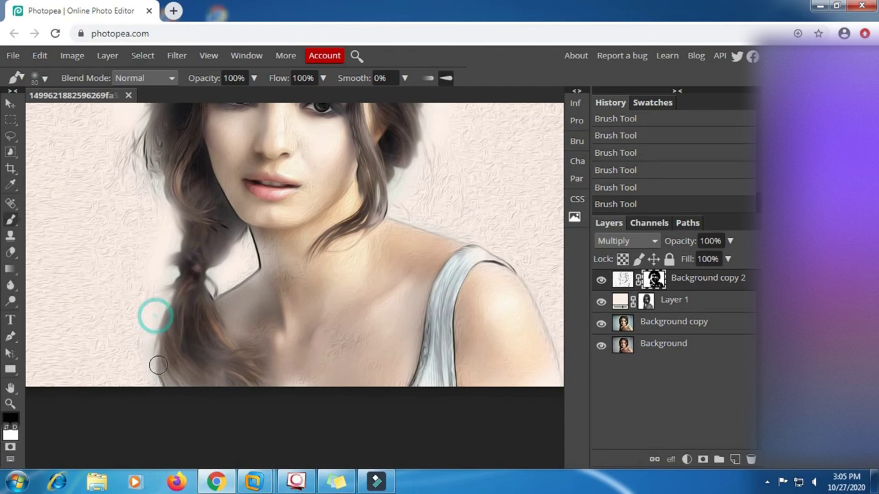
click(207, 342)
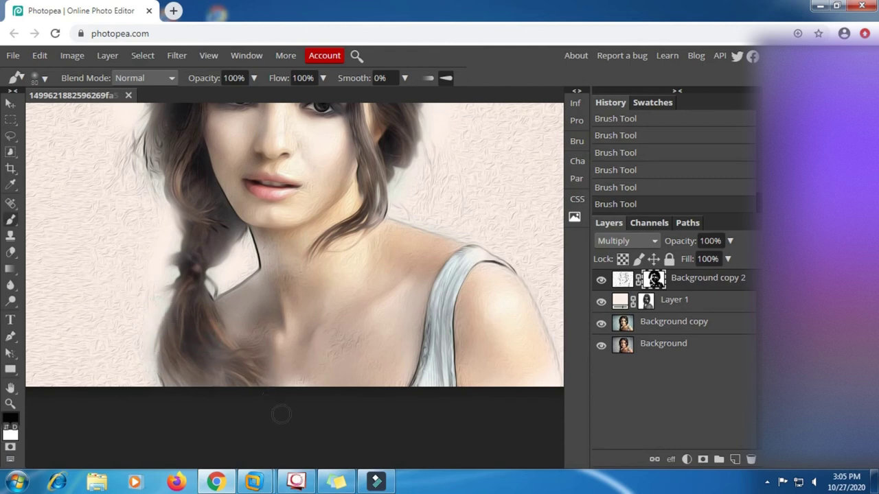
click(200, 320)
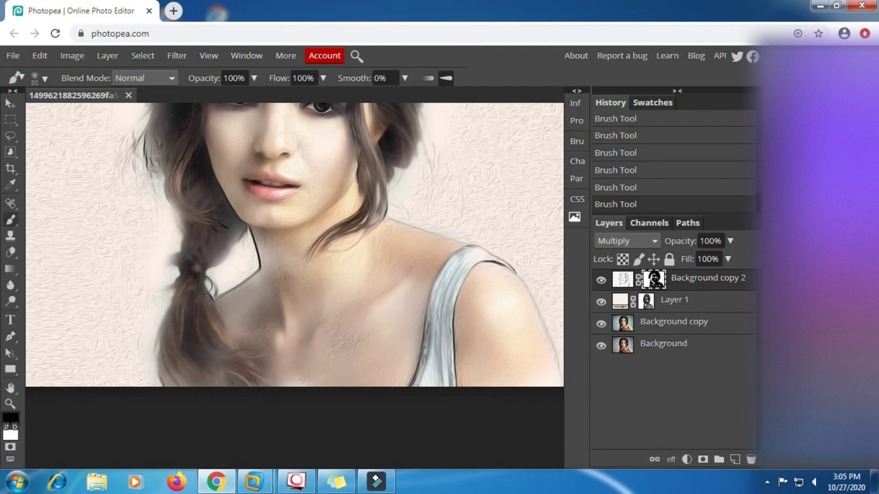
click(182, 236)
Step: Touch up the upper-left and crown hair, then target Background copy 2's pixels instead of its mask
scroll(210, 231, up, 5)
click(147, 230)
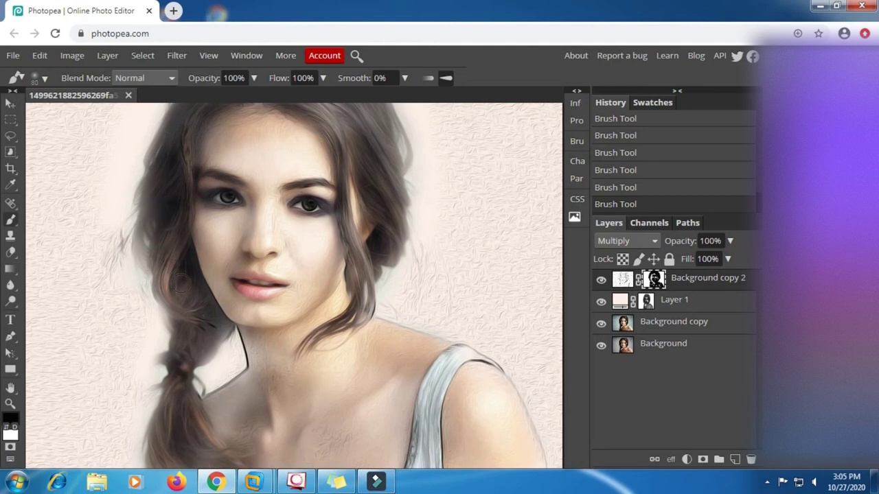
click(200, 125)
drag(189, 131, 163, 183)
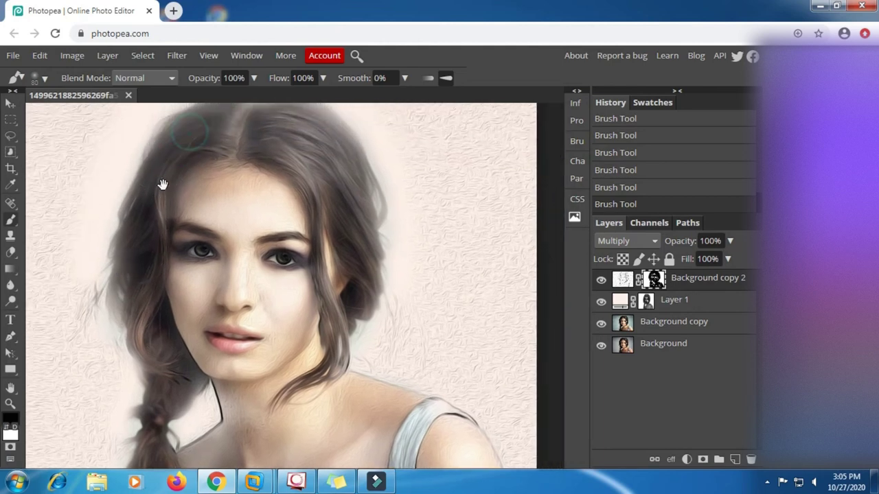
click(176, 166)
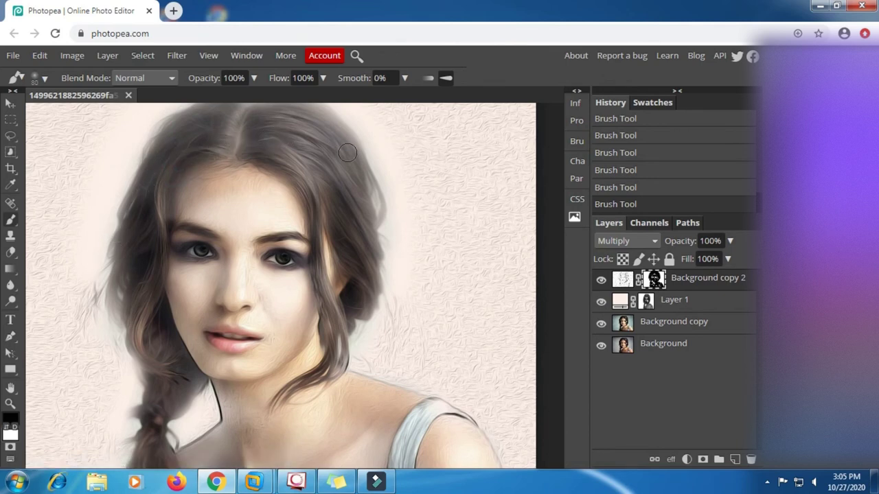
click(297, 144)
scroll(360, 235, down, 1)
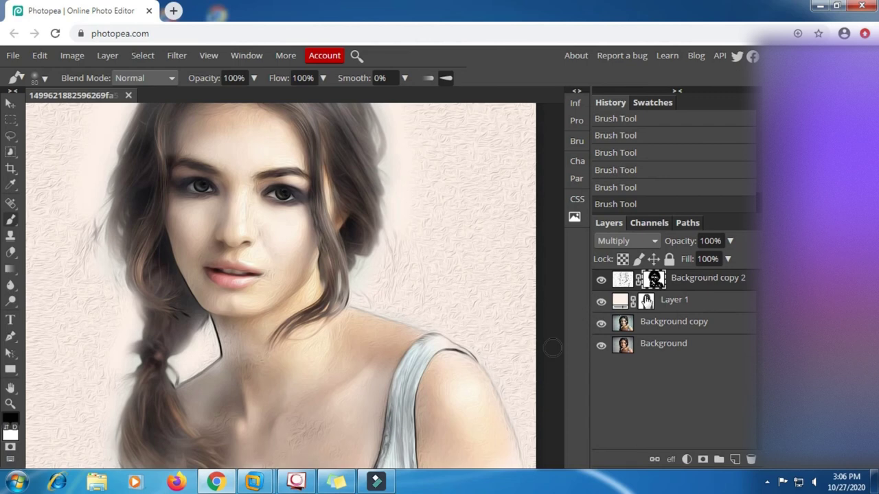
click(622, 279)
Step: Set Layer 1 opacity to about 81% and Background copy 2 opacity to 64%
click(683, 305)
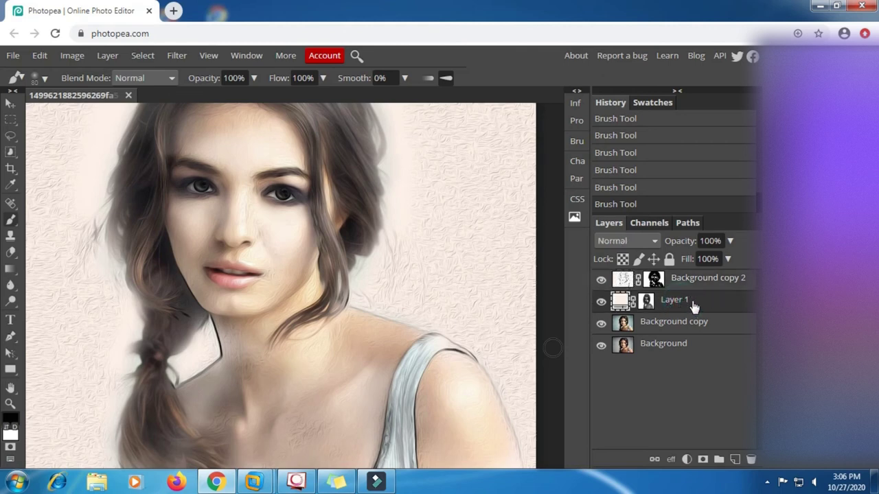
click(729, 241)
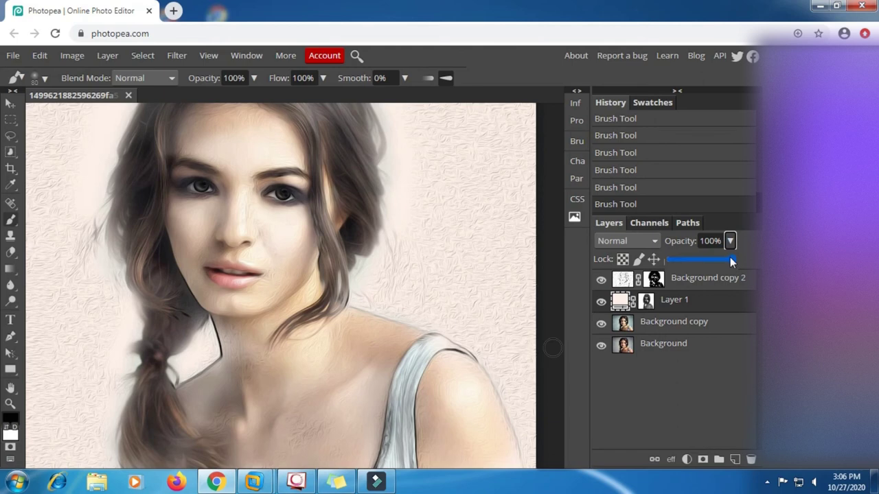
drag(730, 259, 721, 264)
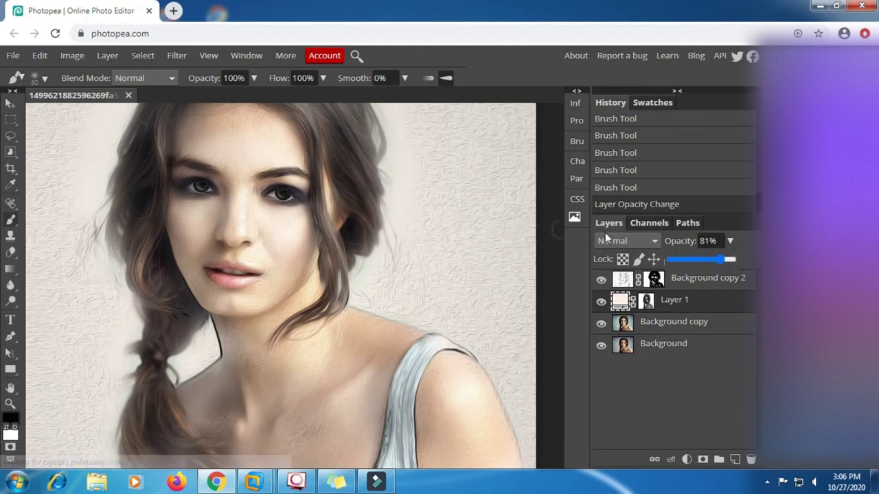
click(707, 284)
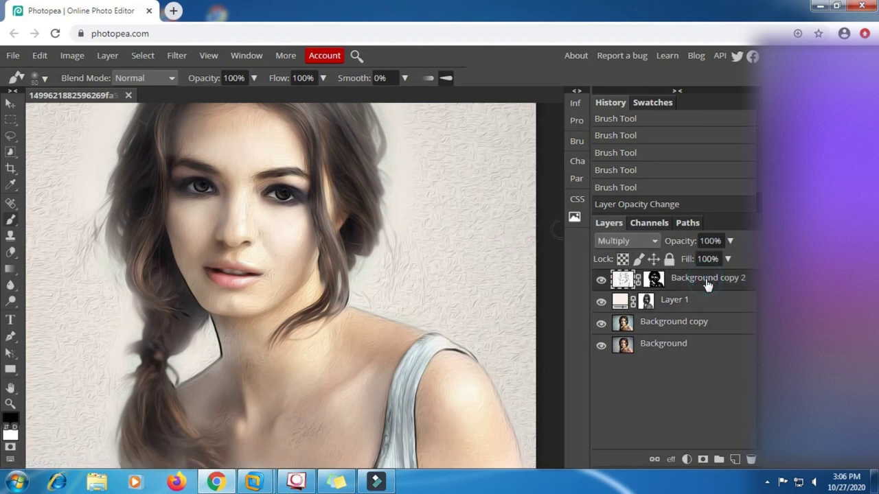
click(729, 241)
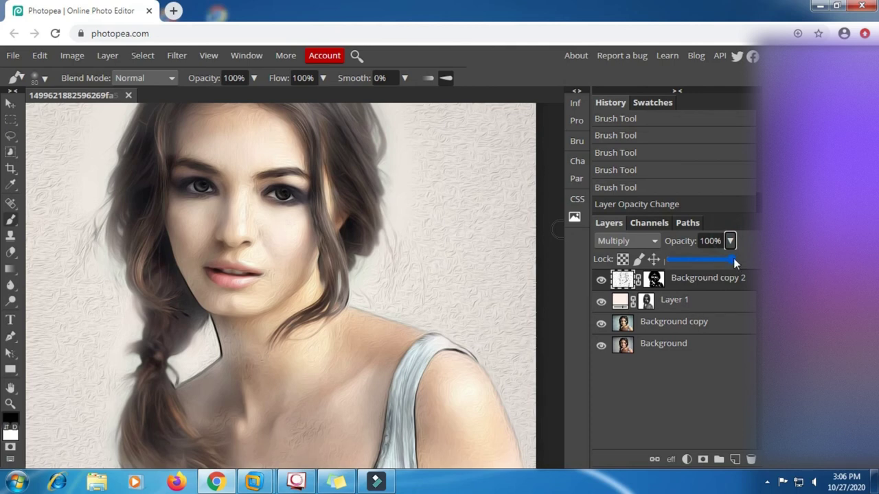
mouse_move(734, 258)
mouse_down()
mouse_move(645, 261)
mouse_move(711, 264)
mouse_up()
mouse_move(684, 261)
mouse_down()
mouse_move(711, 264)
mouse_move(690, 261)
mouse_up()
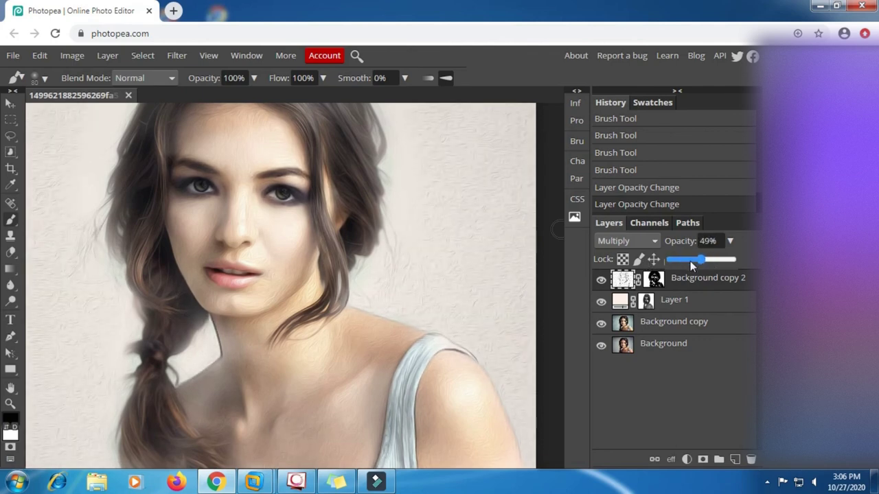
Step: Toggle Background copy 2 to compare, keep its opacity at 64%, and zoom out to fit
click(602, 280)
click(601, 280)
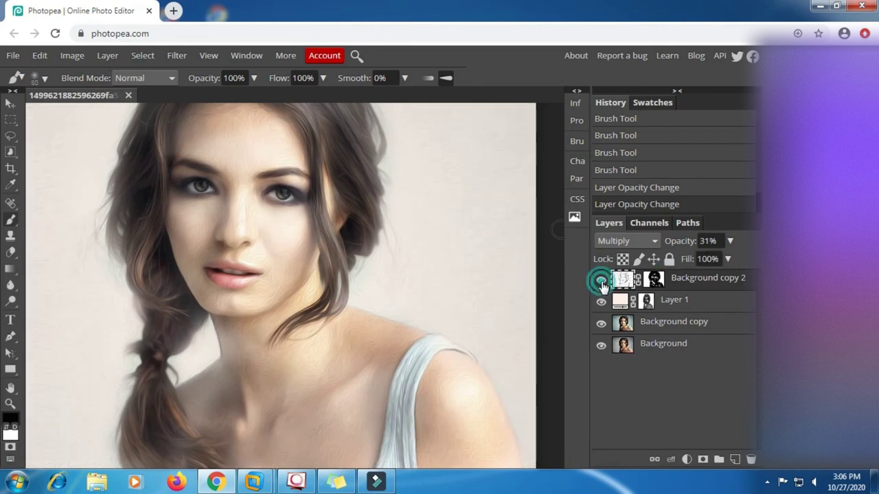
click(601, 280)
click(601, 280)
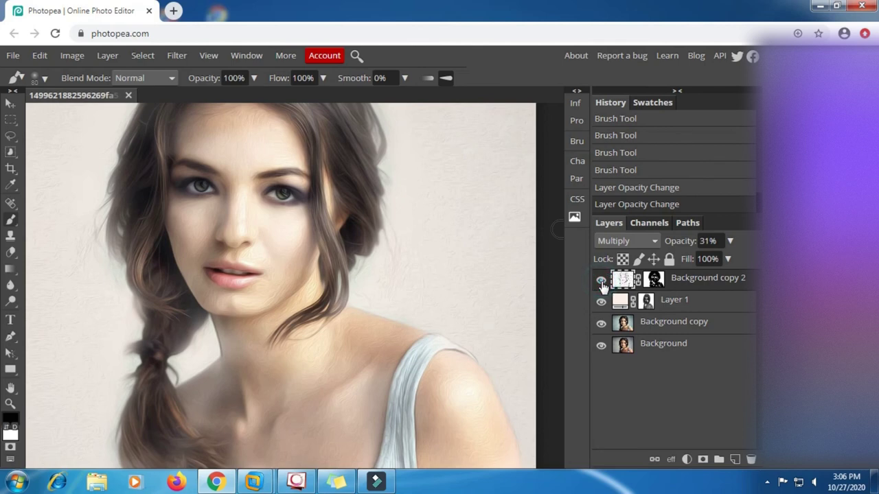
click(601, 280)
click(601, 280)
click(729, 241)
drag(696, 260, 712, 260)
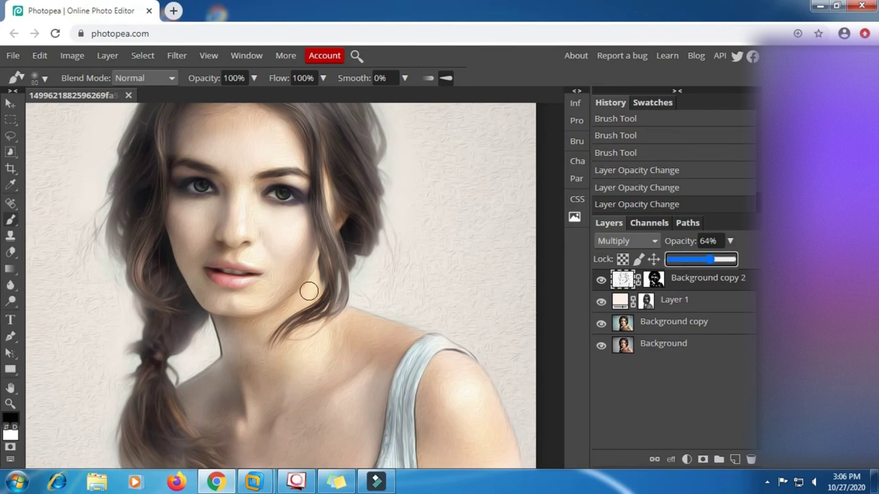
click(370, 58)
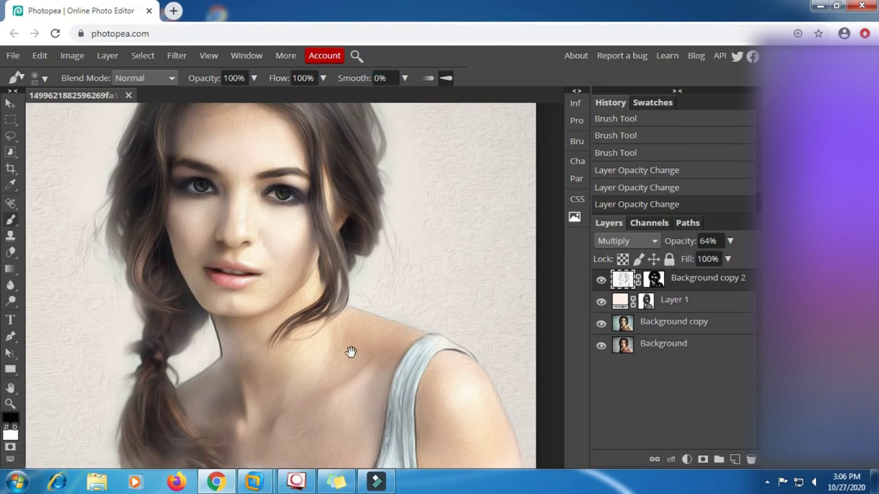
scroll(350, 353, down, 2)
scroll(339, 274, down, 1)
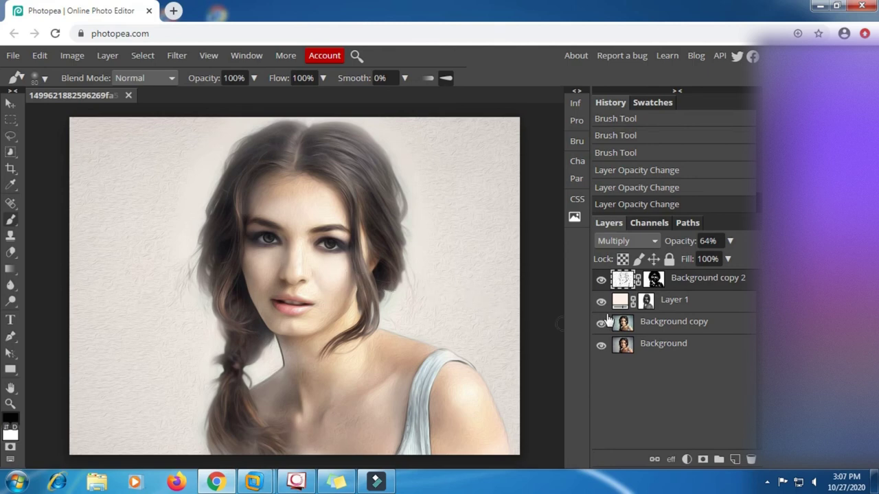
Step: Group Background copy, Layer 1 and Background copy 2 into Folder 1, compare, and expand it
click(670, 325)
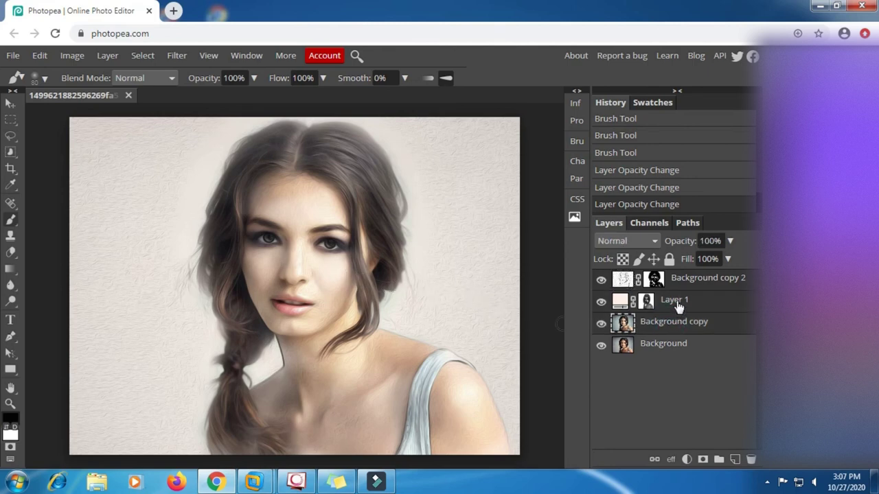
click(716, 459)
click(601, 278)
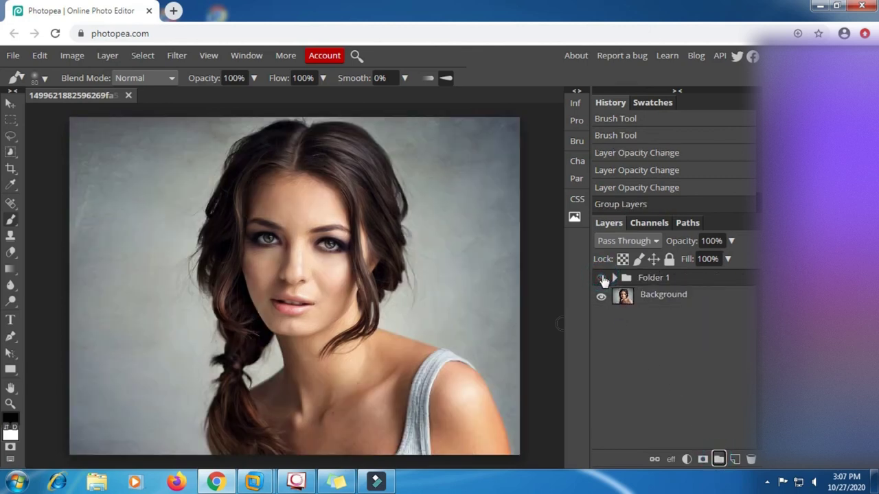
click(601, 278)
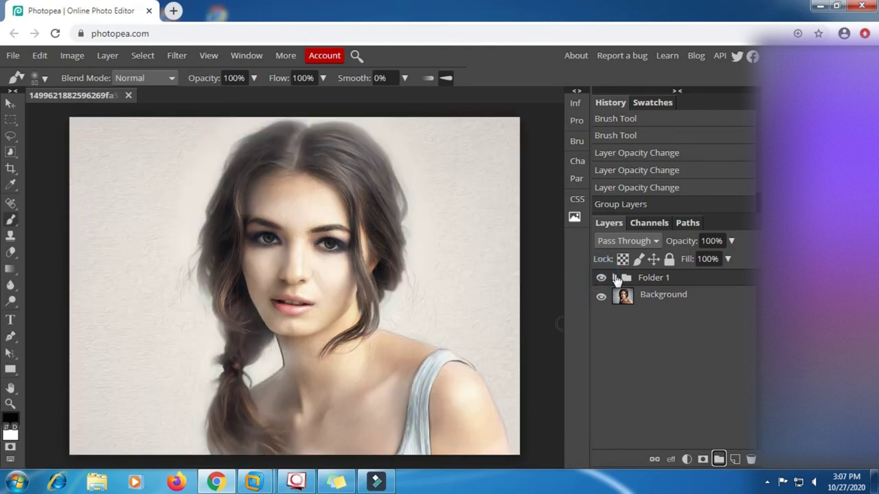
click(616, 278)
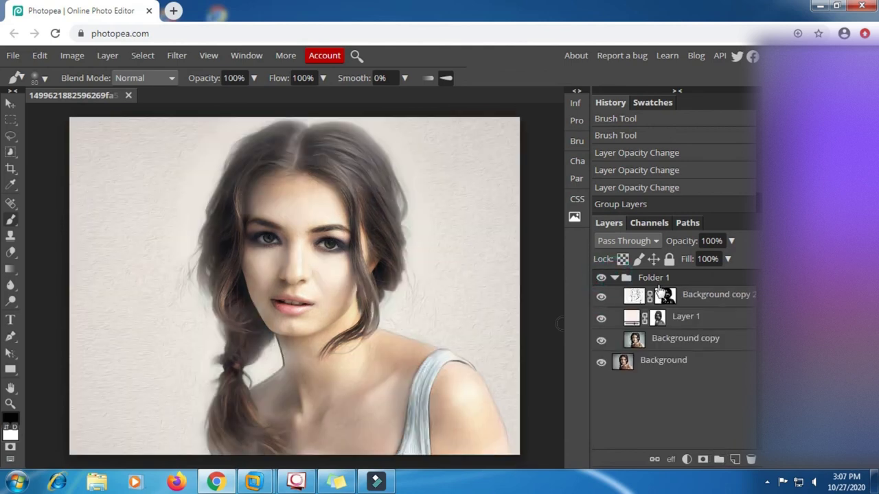
click(699, 295)
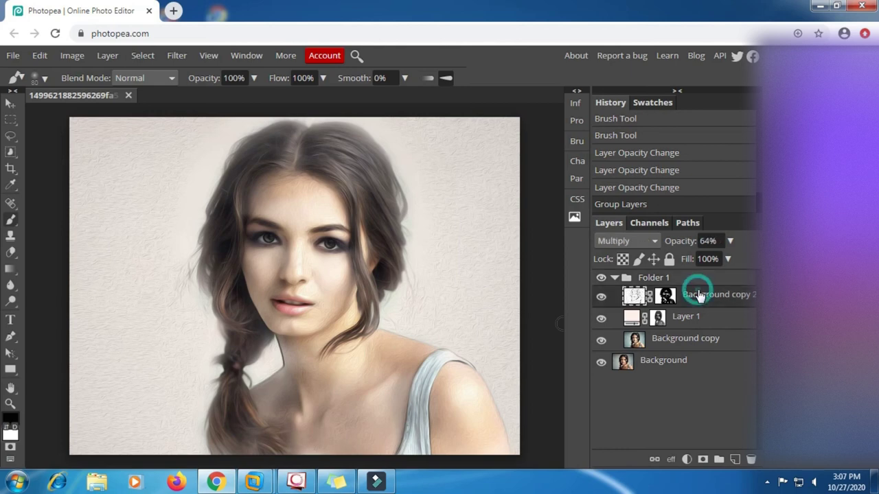
Step: Add a black-to-white Gradient Map layer with its black stop pushed far right
click(686, 458)
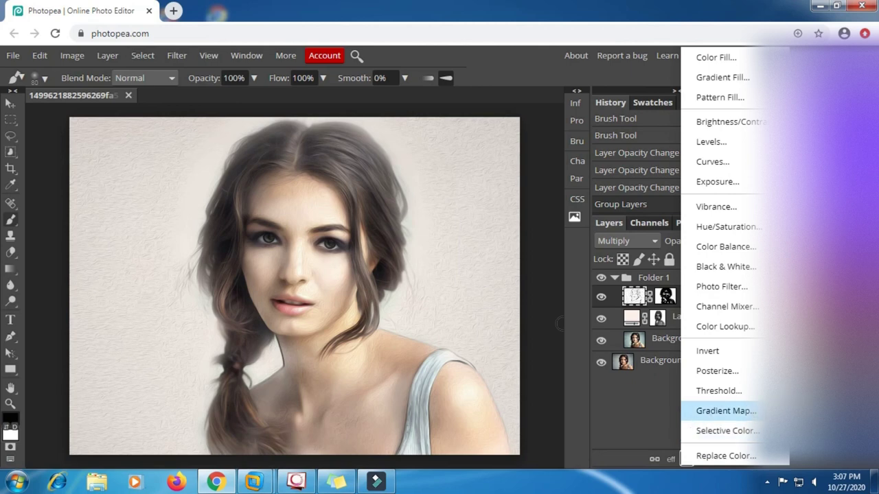
click(726, 410)
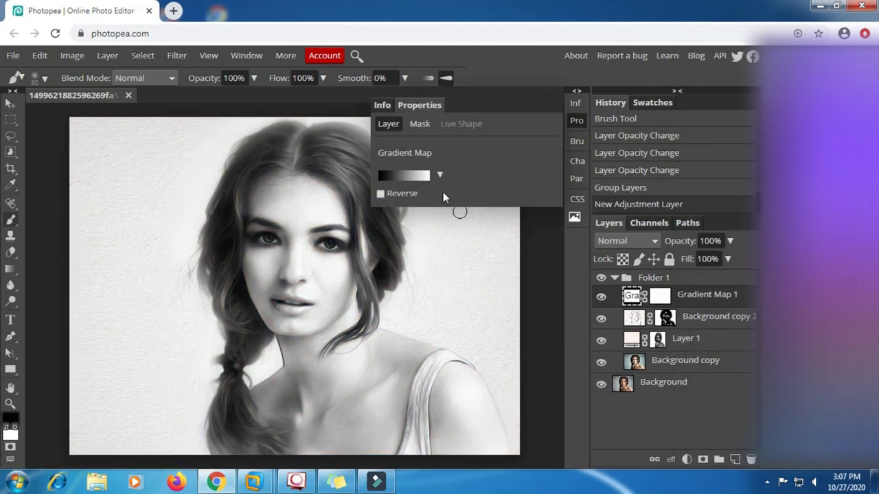
click(415, 177)
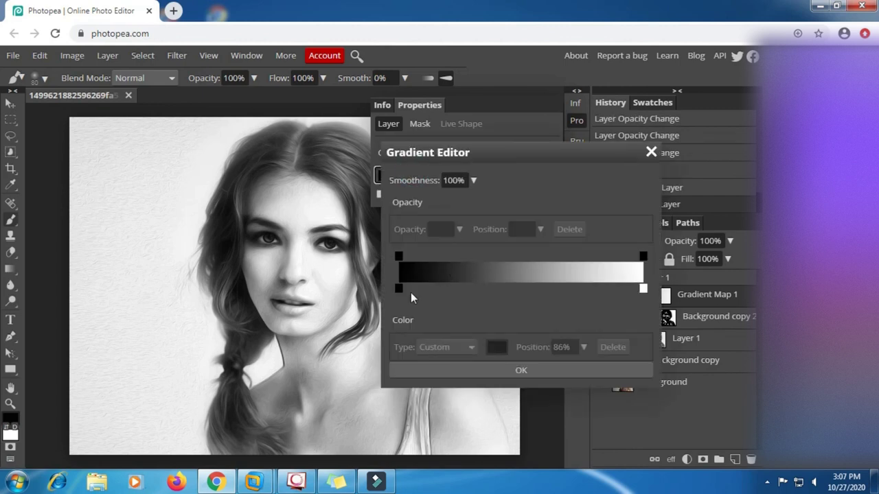
drag(400, 289, 541, 292)
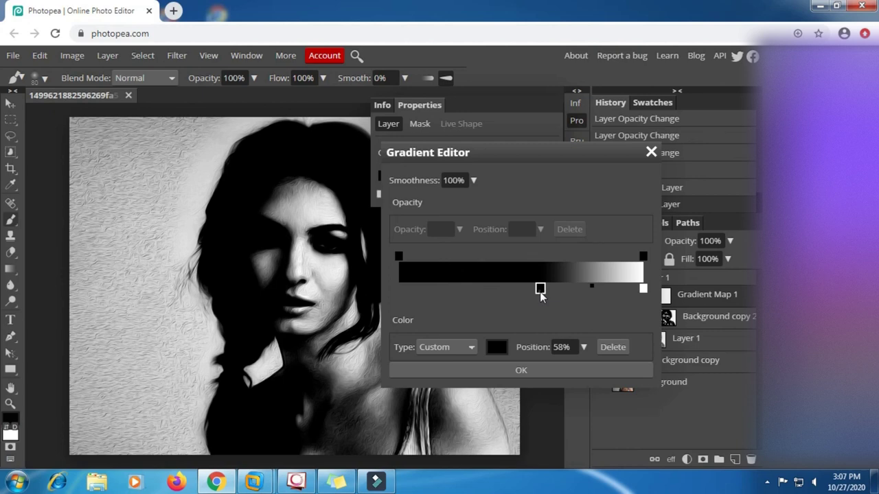
drag(540, 291, 605, 292)
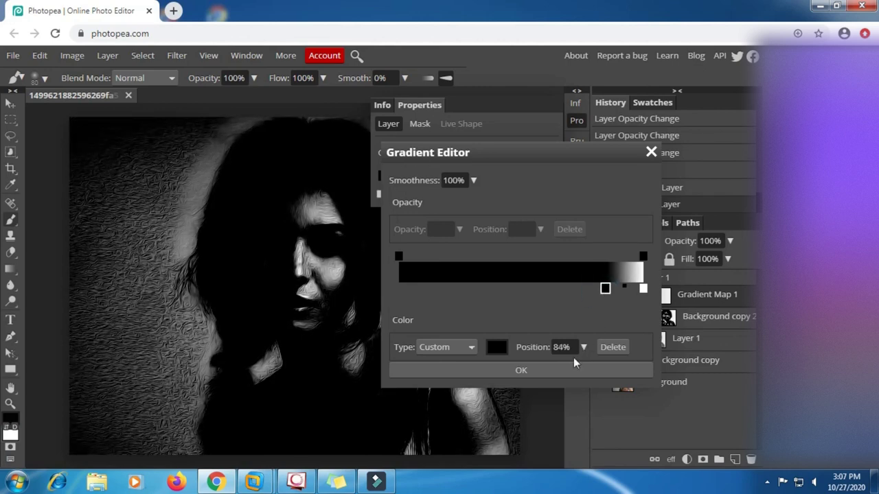
click(545, 369)
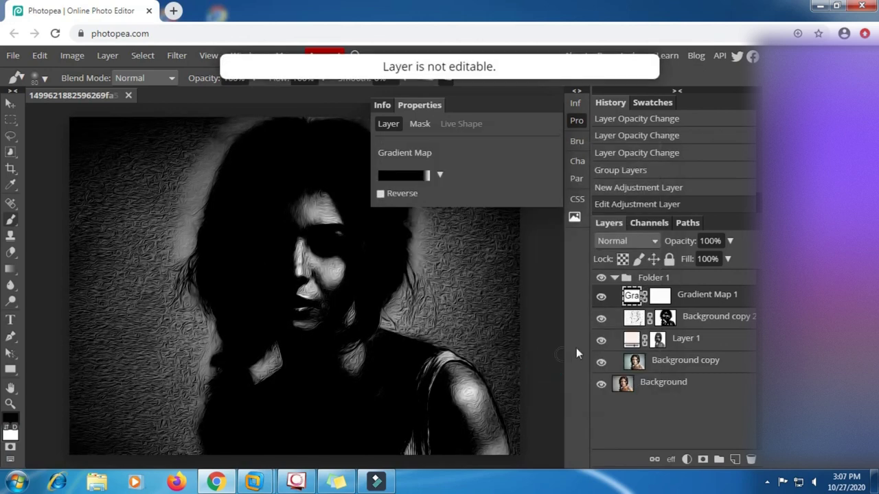
Step: Set the Gradient Map 1 blend mode to Screen to brighten the painting
click(654, 241)
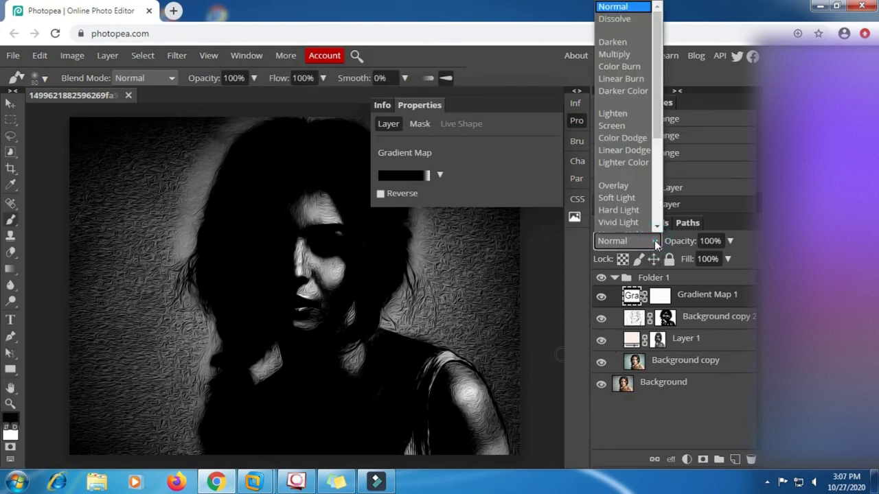
click(640, 127)
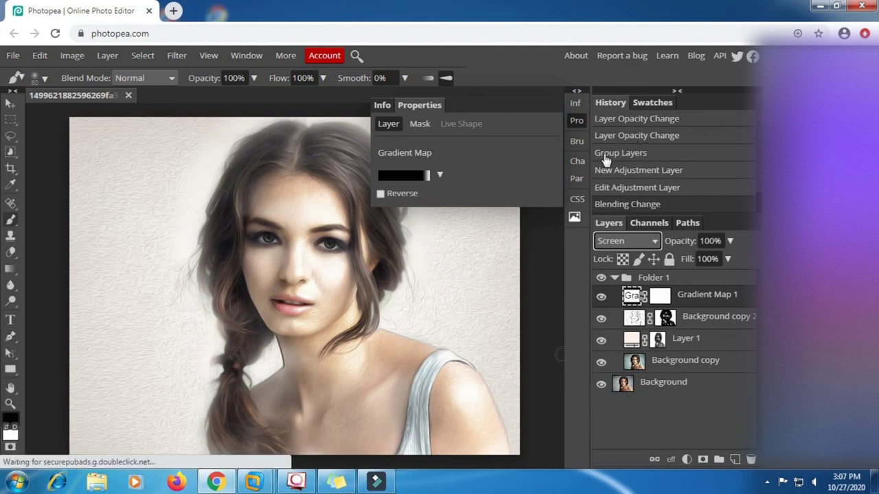
click(575, 90)
click(467, 92)
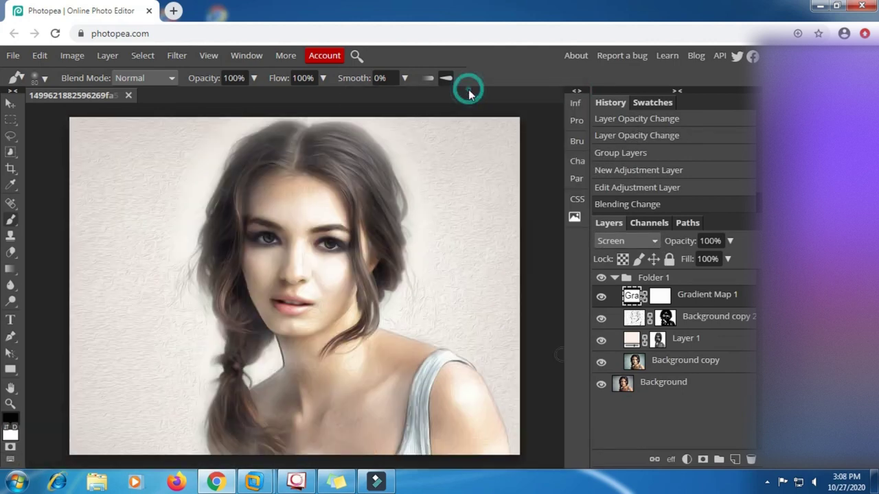
Step: Collapse Folder 1 and toggle its visibility to compare the painting with the original photo
click(615, 278)
click(601, 278)
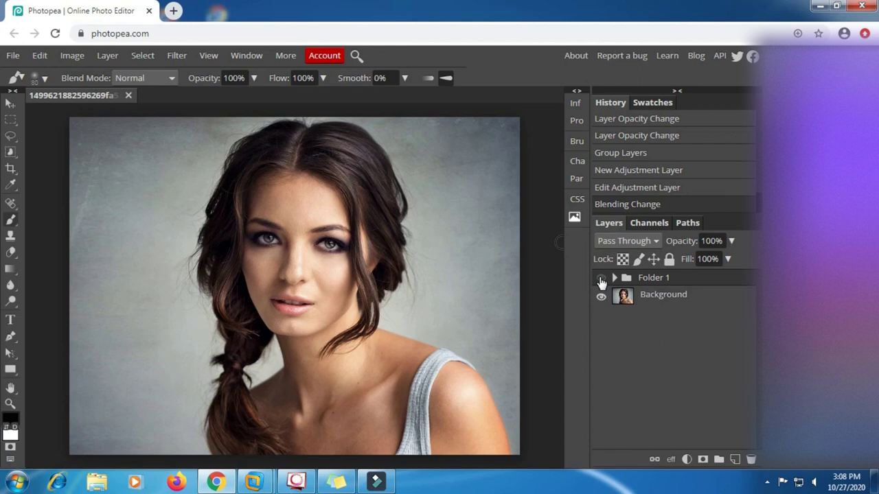
click(602, 279)
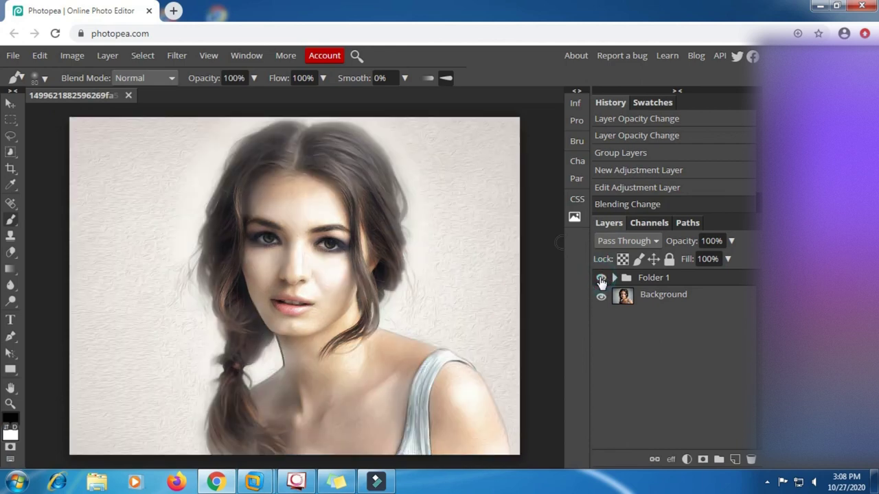
click(601, 278)
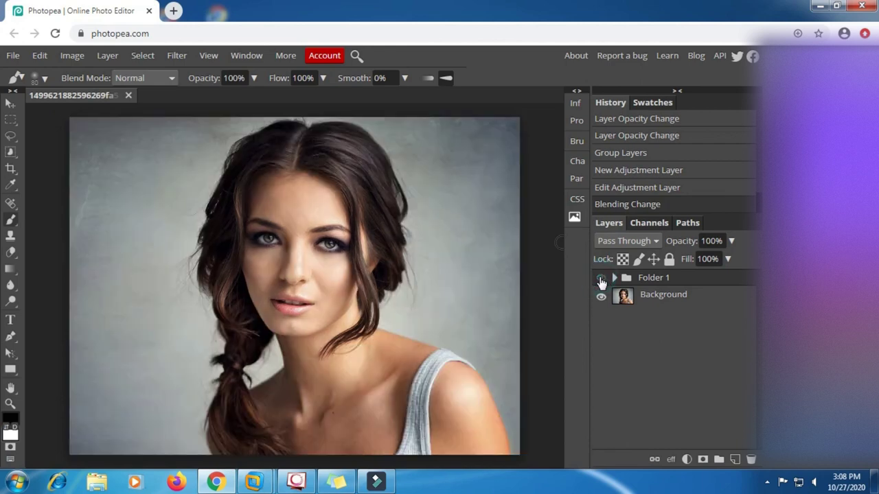
click(602, 279)
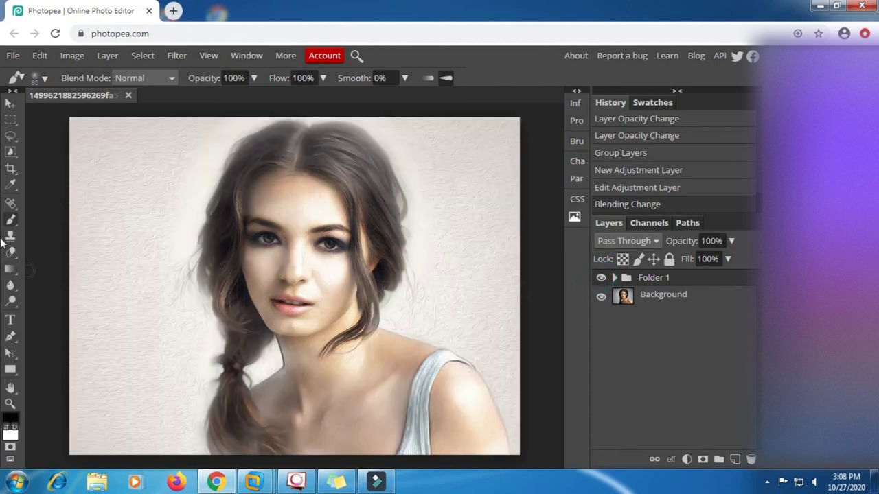
Step: Export the portrait as a 1400×1050 JPG at 100% quality
click(13, 56)
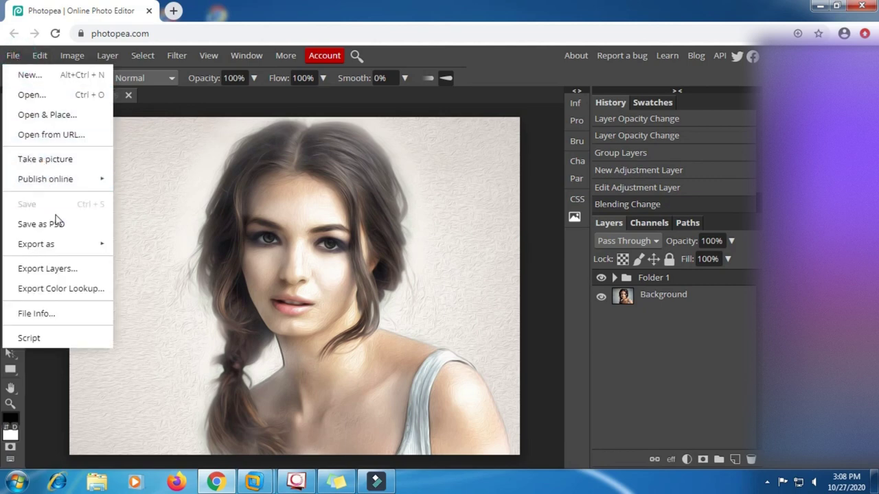
mouse_move(41, 243)
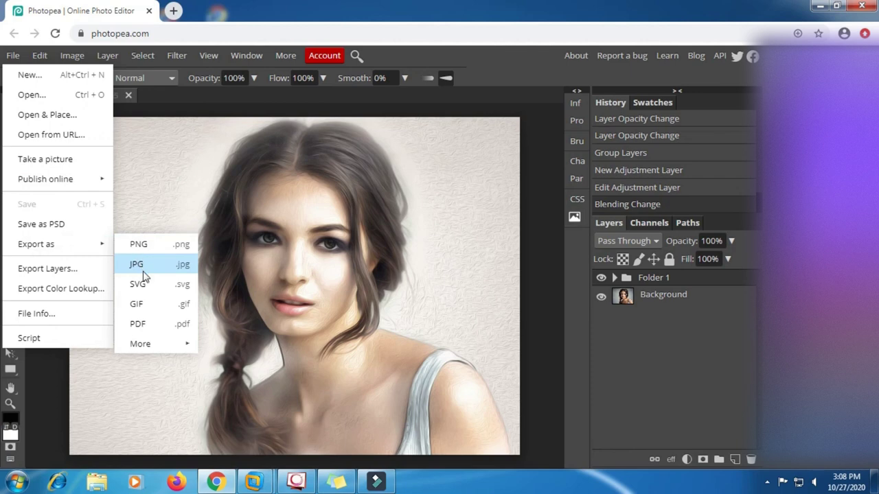
click(147, 265)
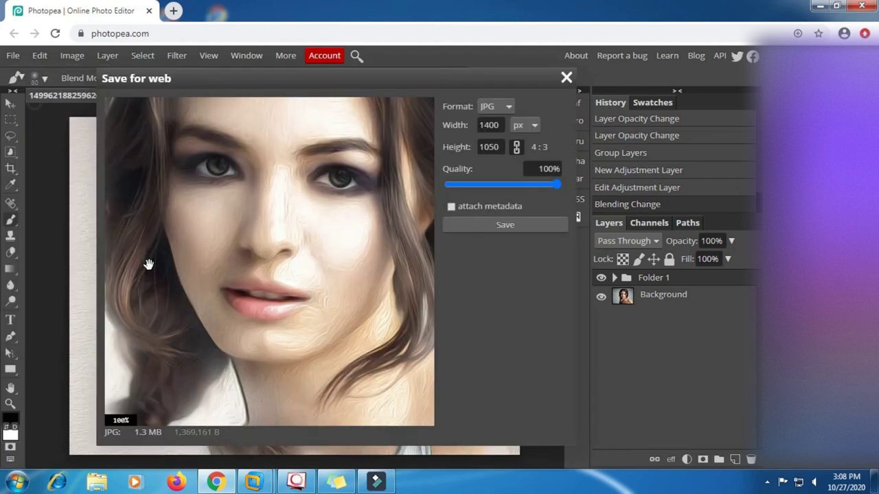
click(498, 225)
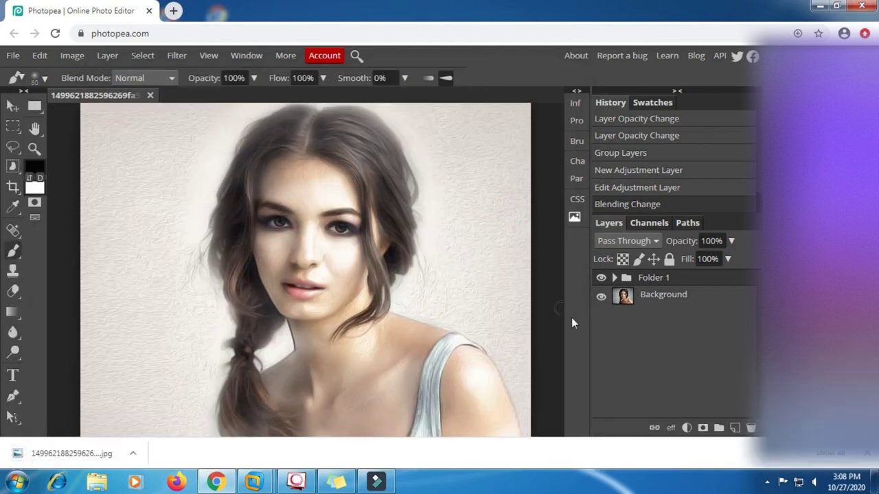
click(767, 481)
right_click(745, 414)
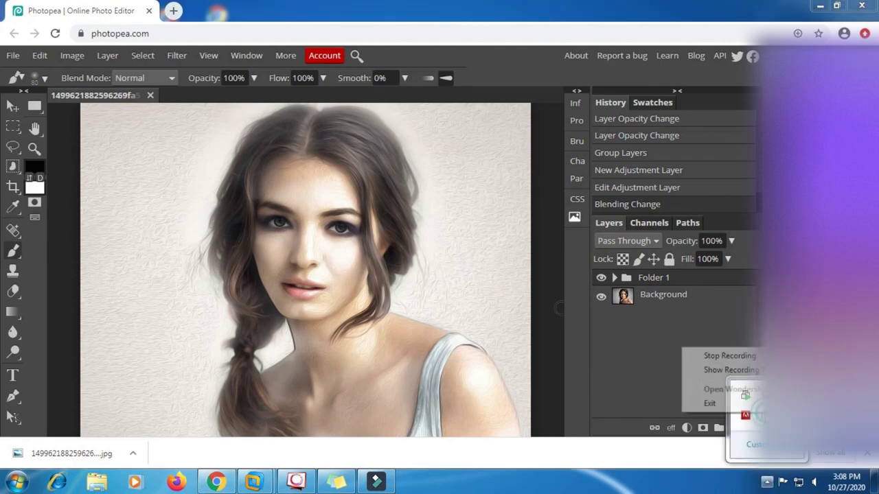